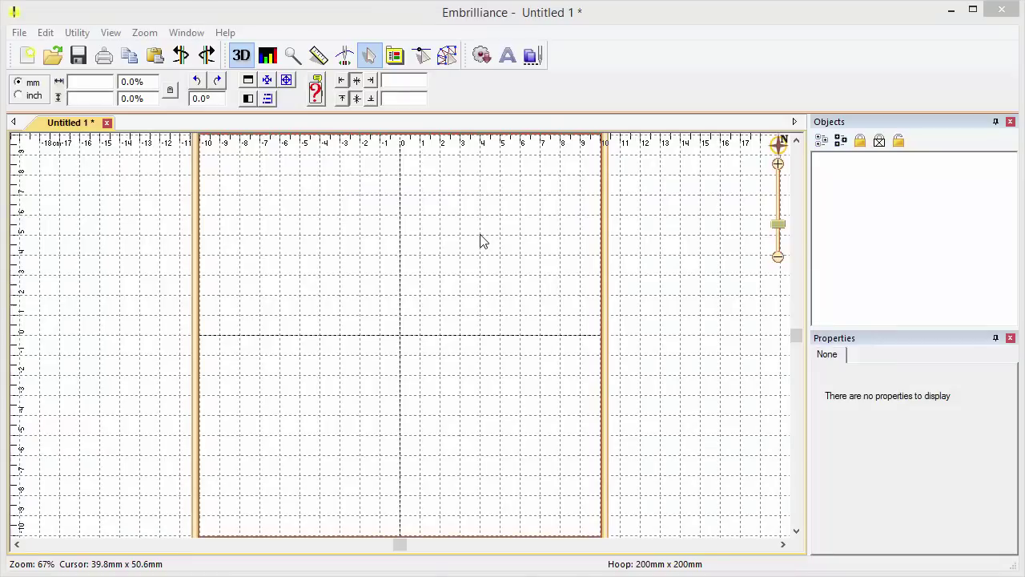
Load SunbonnetSue.jpg as a backdrop image into the 200mm hoop for tracing
click(448, 56)
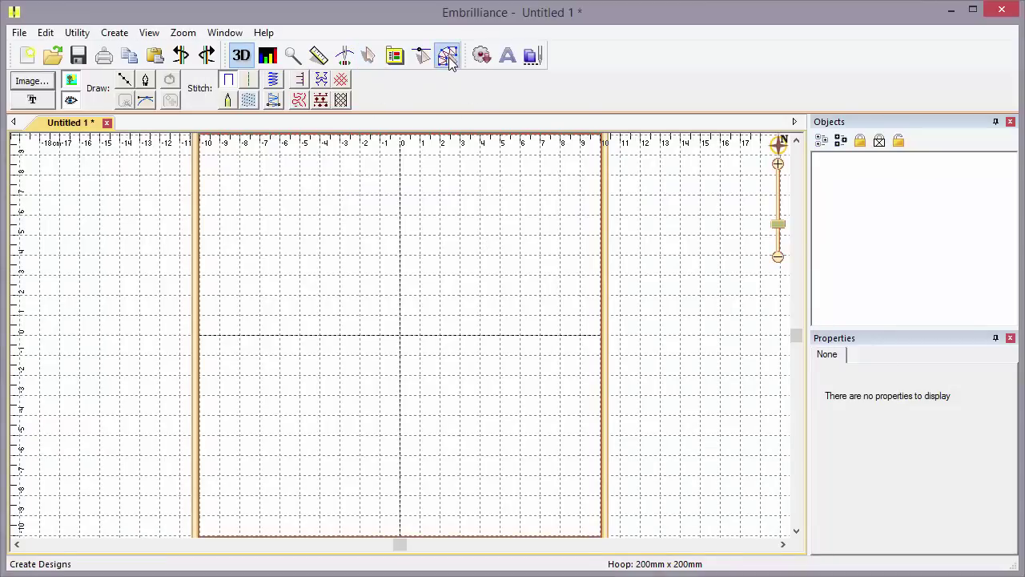
click(32, 82)
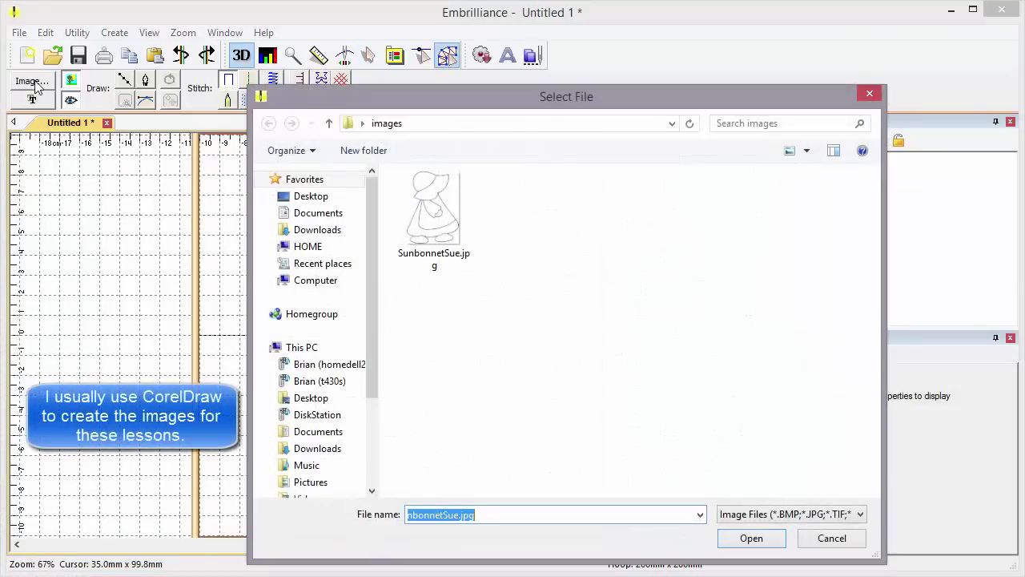
click(422, 222)
click(751, 540)
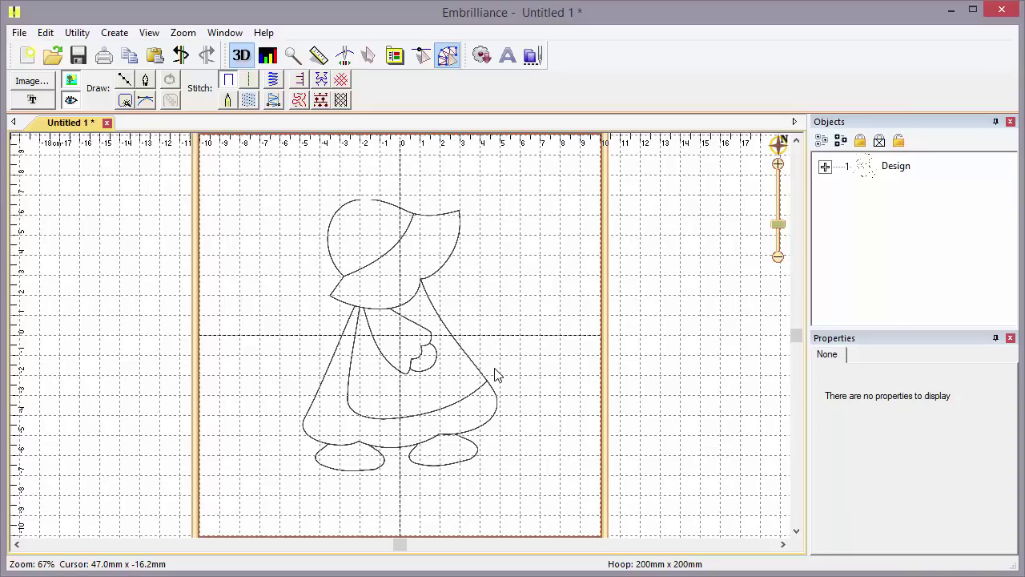
Select the Sunbonnet Sue drawing and zoom to fit it in the workspace
click(453, 370)
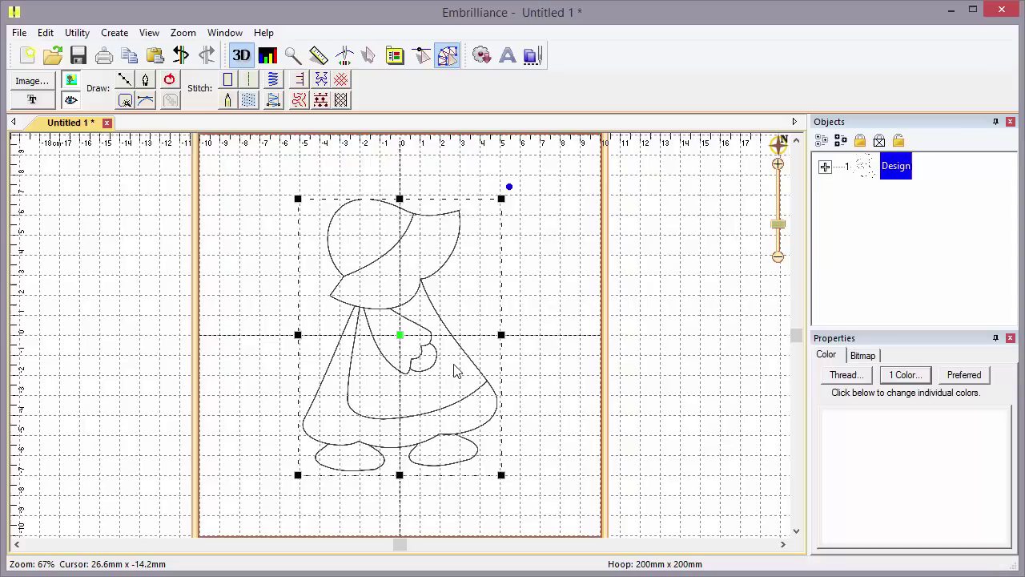
key(s)
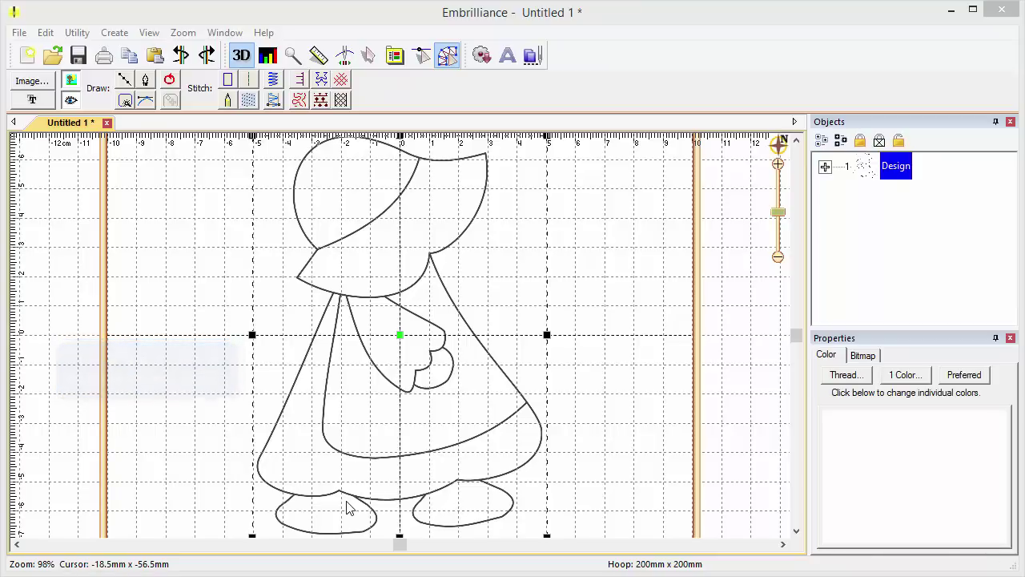
Zoom to 300% on Sue's feet, turn on spline editing, and pick the Draw outline tool
key(Escape)
key(3)
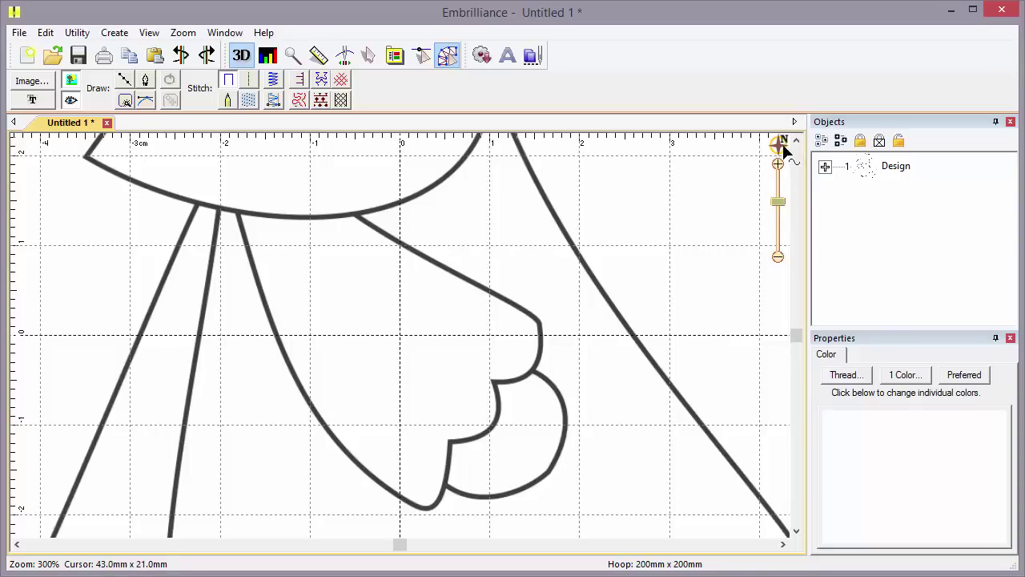
mouse_move(780, 149)
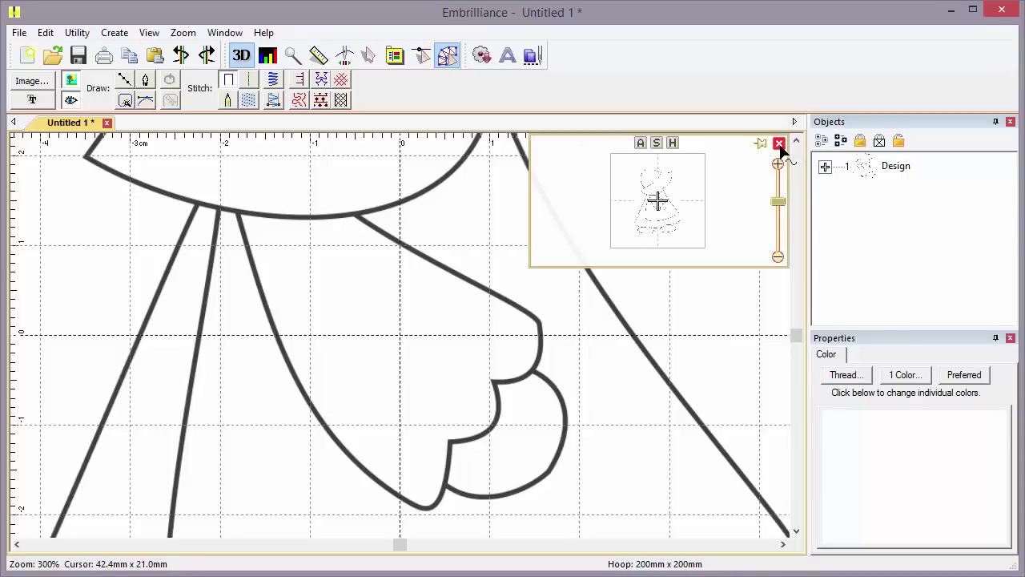
click(649, 240)
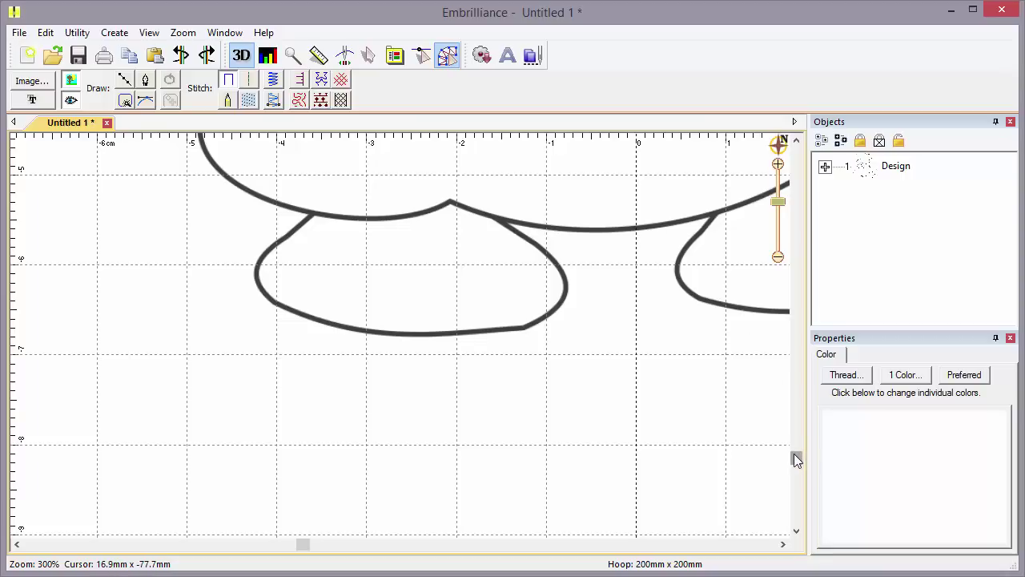
drag(795, 458, 794, 444)
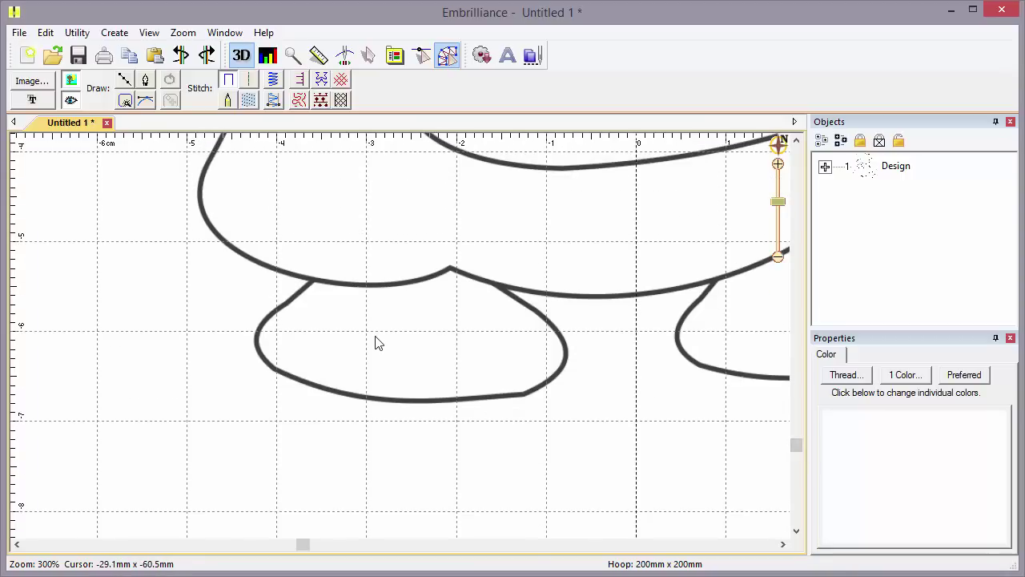
click(144, 101)
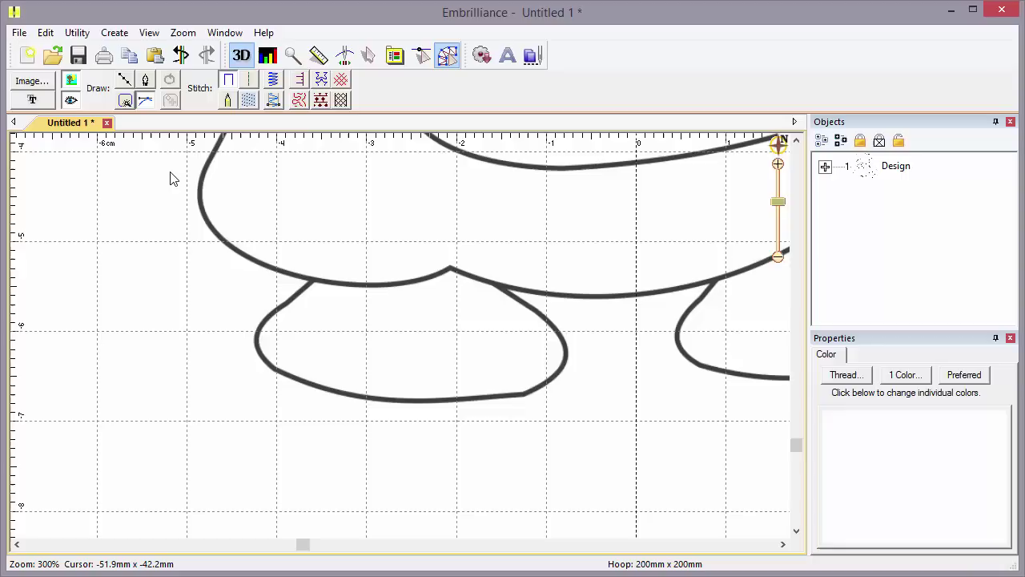
click(127, 83)
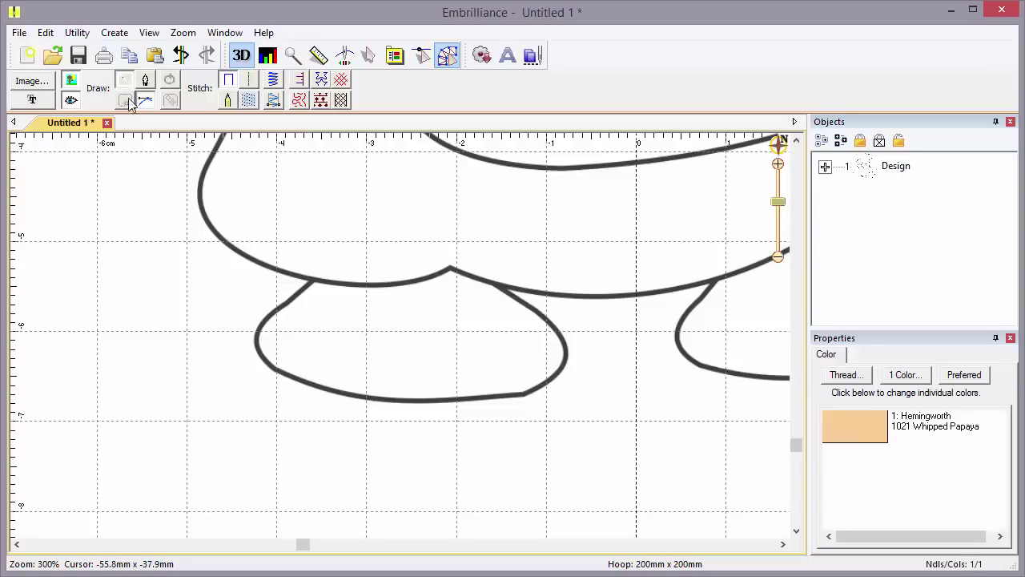
Place spline points down the left edge and around the left end of Sue's left foot
click(339, 251)
click(313, 282)
click(287, 306)
click(263, 319)
click(258, 343)
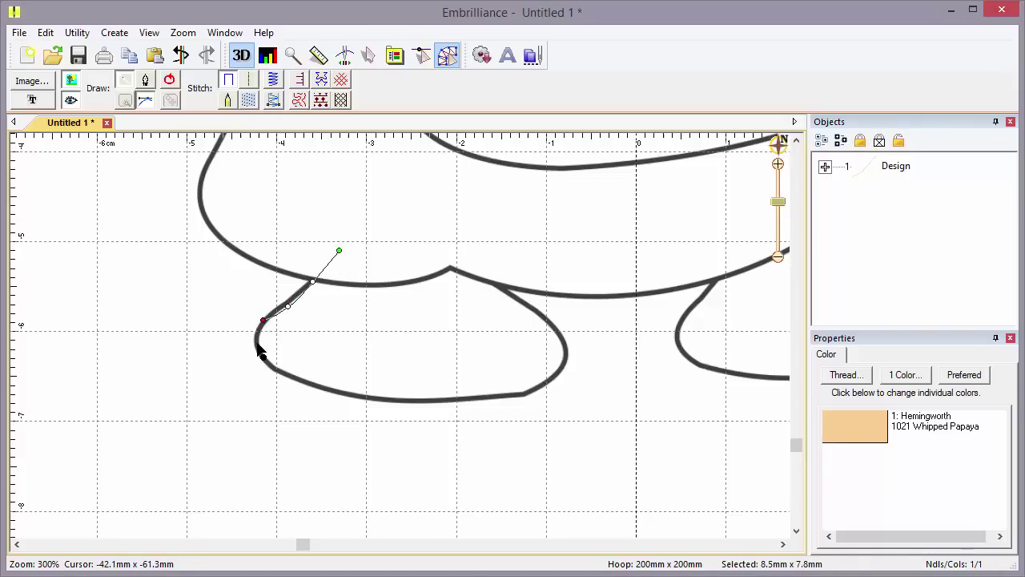
click(282, 371)
Continue the outline along the foot's bottom and right side, closing it at the start point
click(355, 395)
click(462, 400)
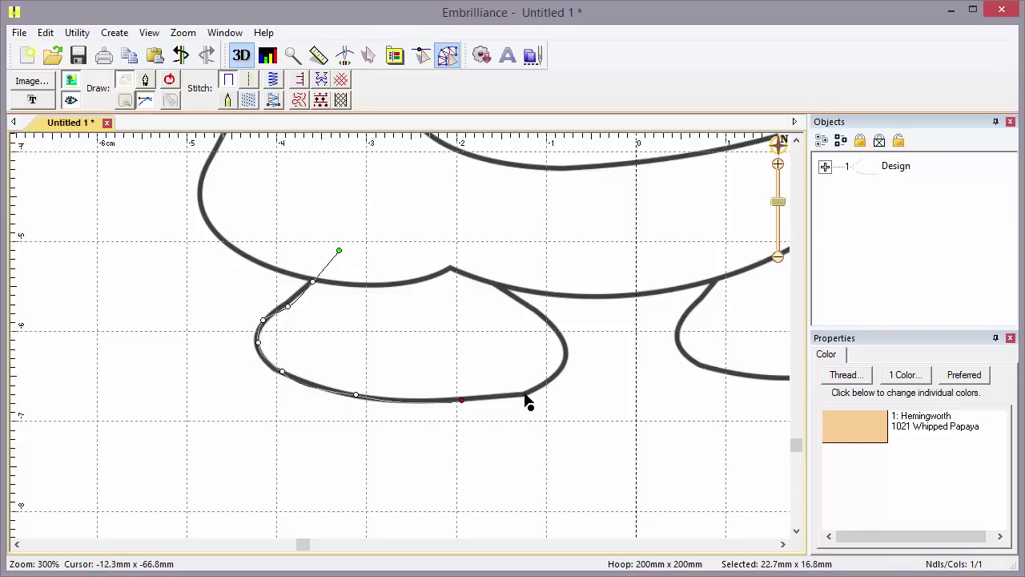
click(525, 392)
click(563, 361)
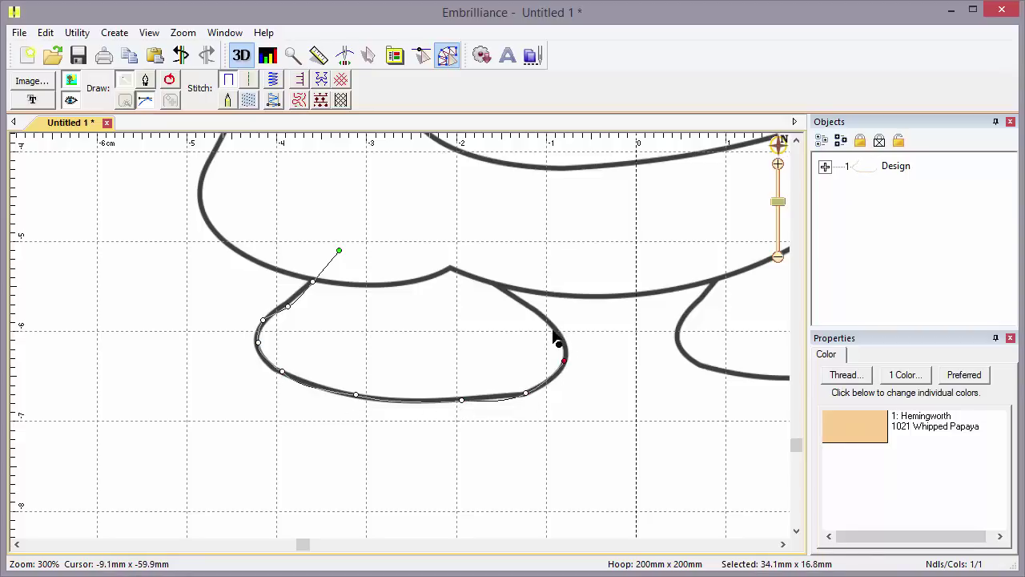
click(554, 329)
click(506, 290)
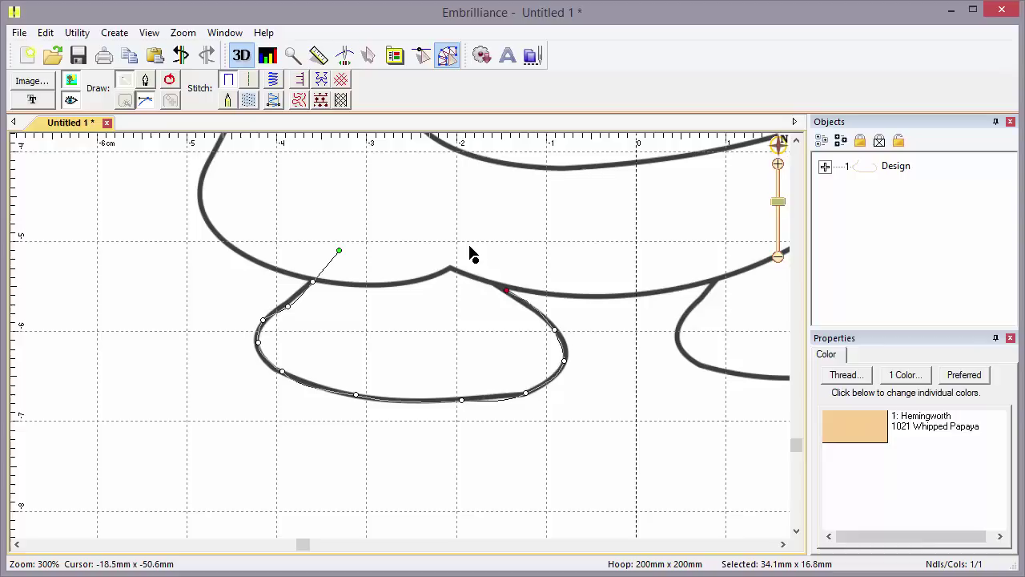
click(471, 246)
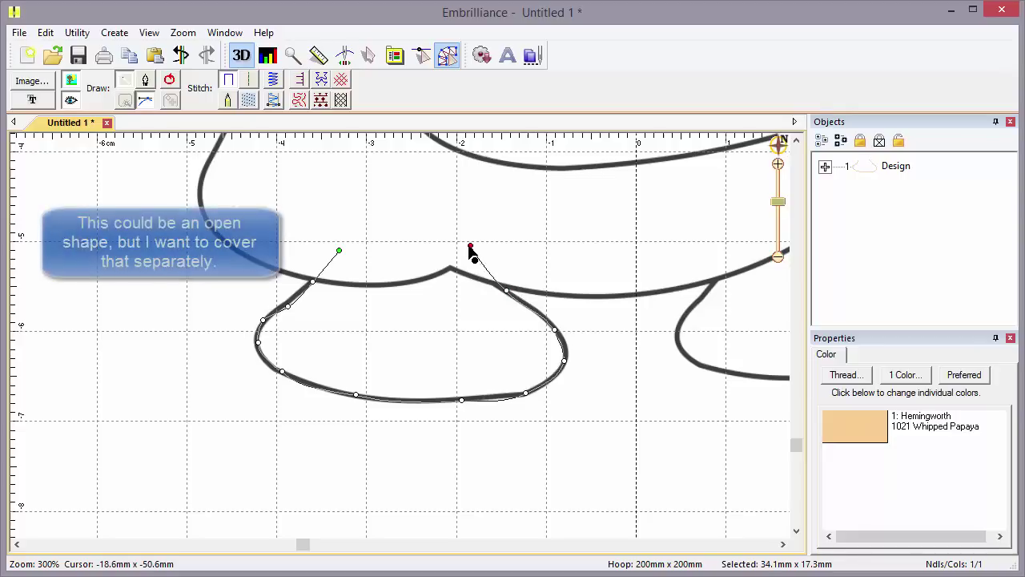
click(339, 252)
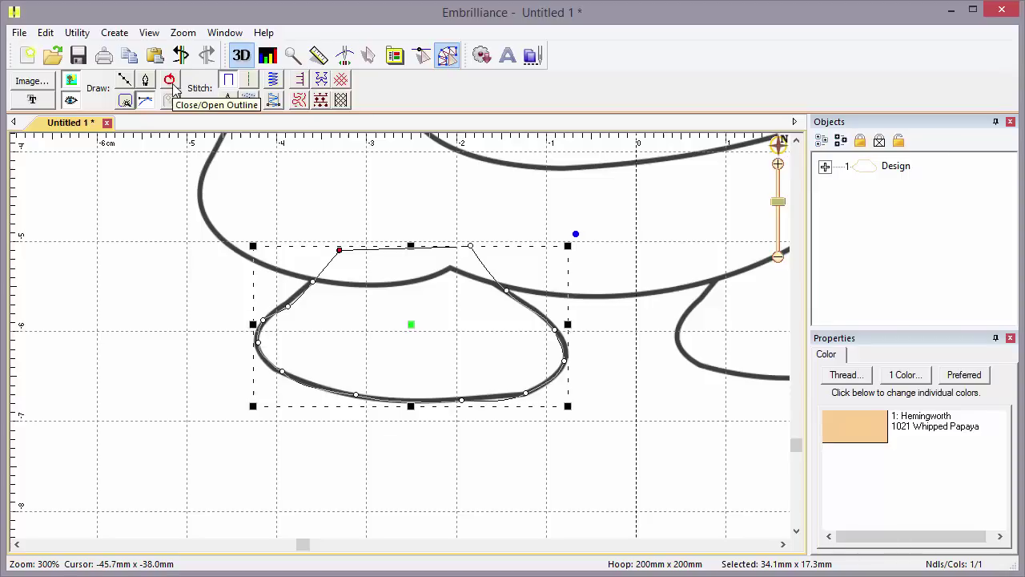
Make the closed foot outline an E-Stitch appliqué piece with fabric preview turned on
click(173, 84)
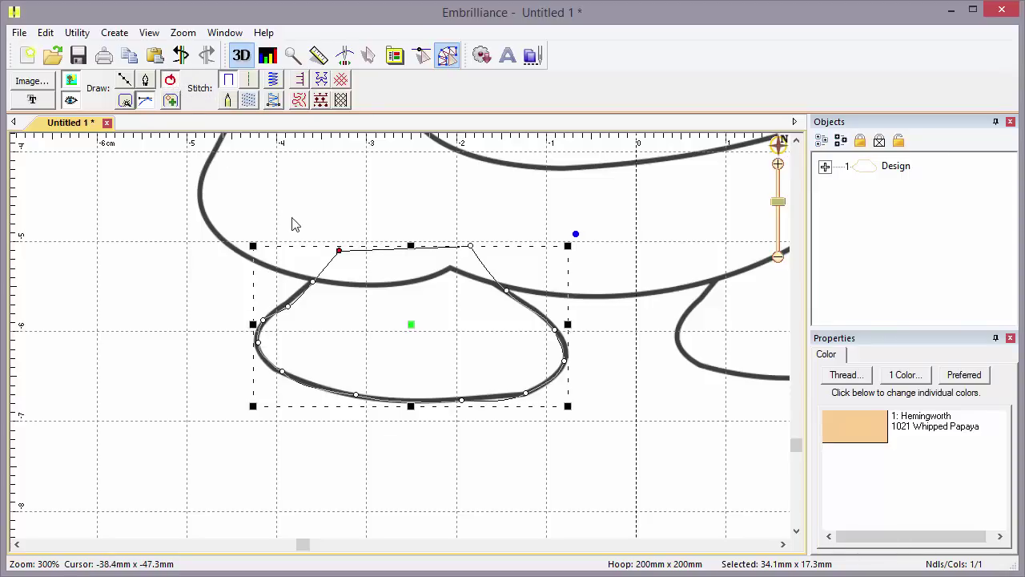
click(299, 80)
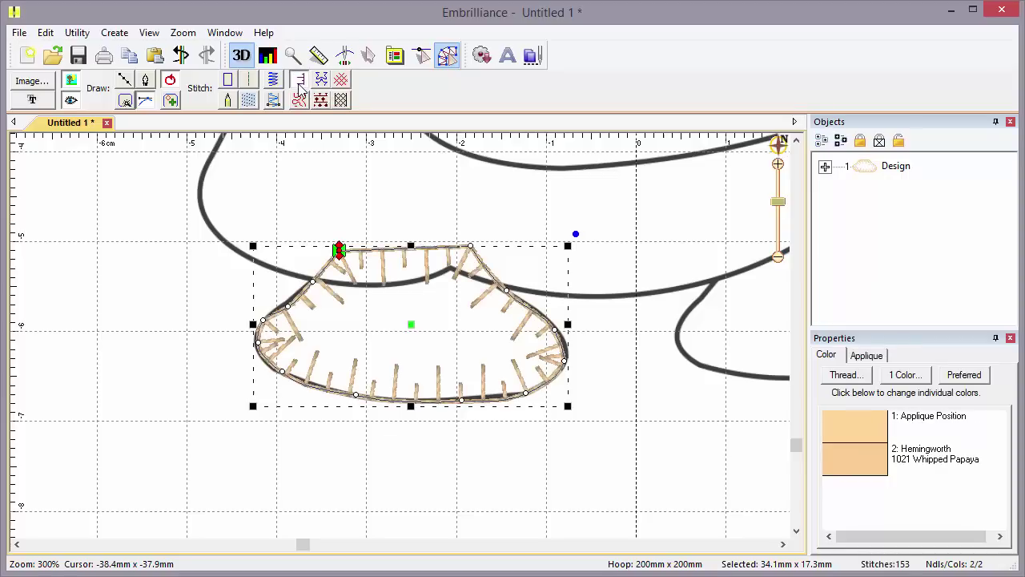
click(873, 355)
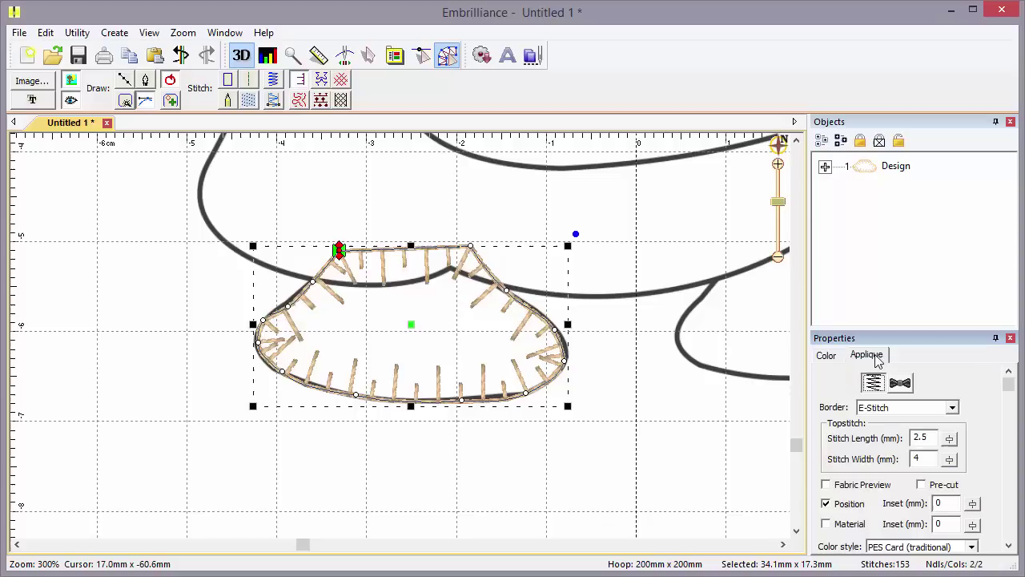
click(853, 486)
click(607, 359)
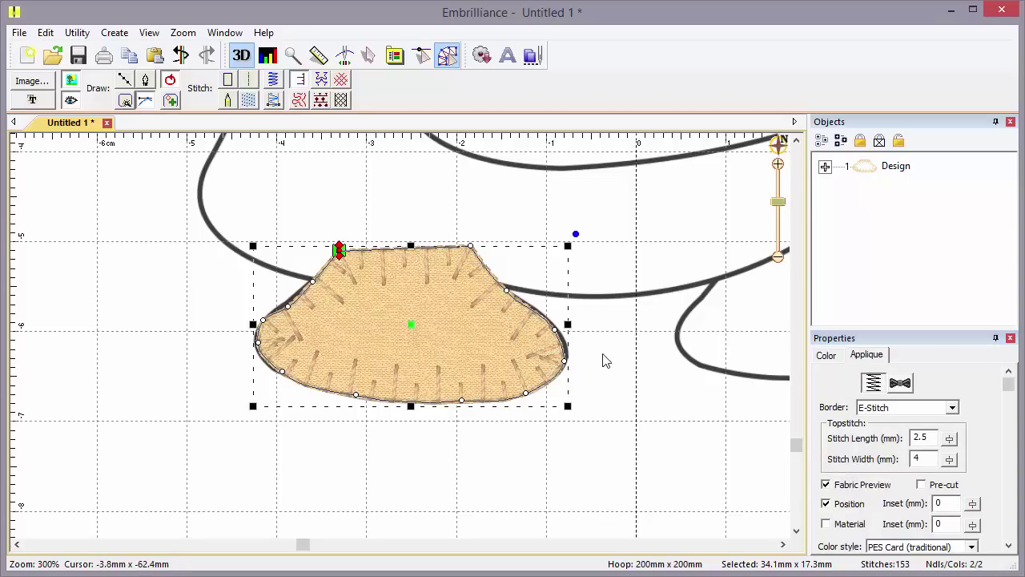
scroll(606, 360, down, 3)
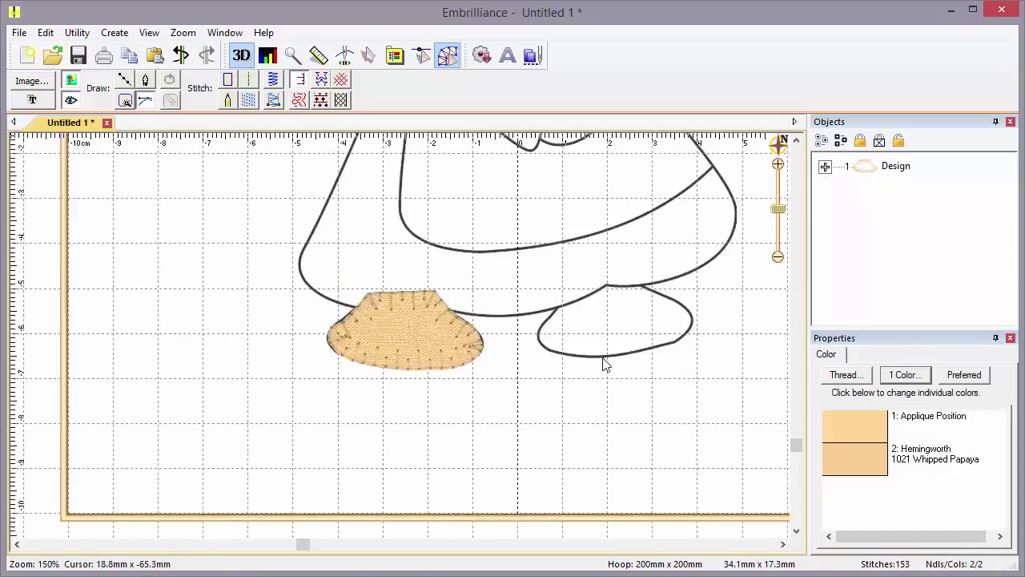
Copy and paste the foot appliqué, then move and rotate the copy onto Sue's right foot
click(407, 313)
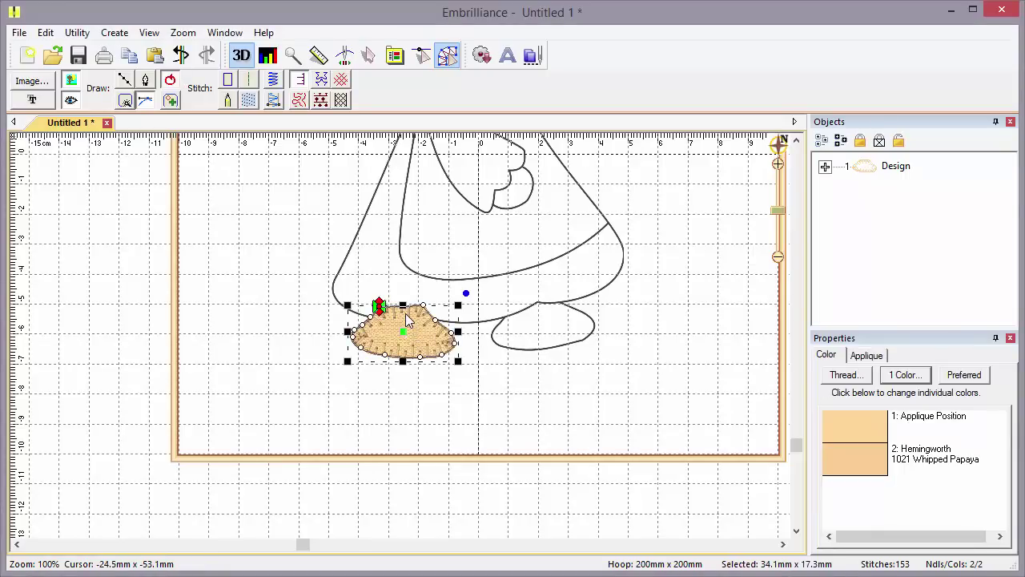
click(134, 62)
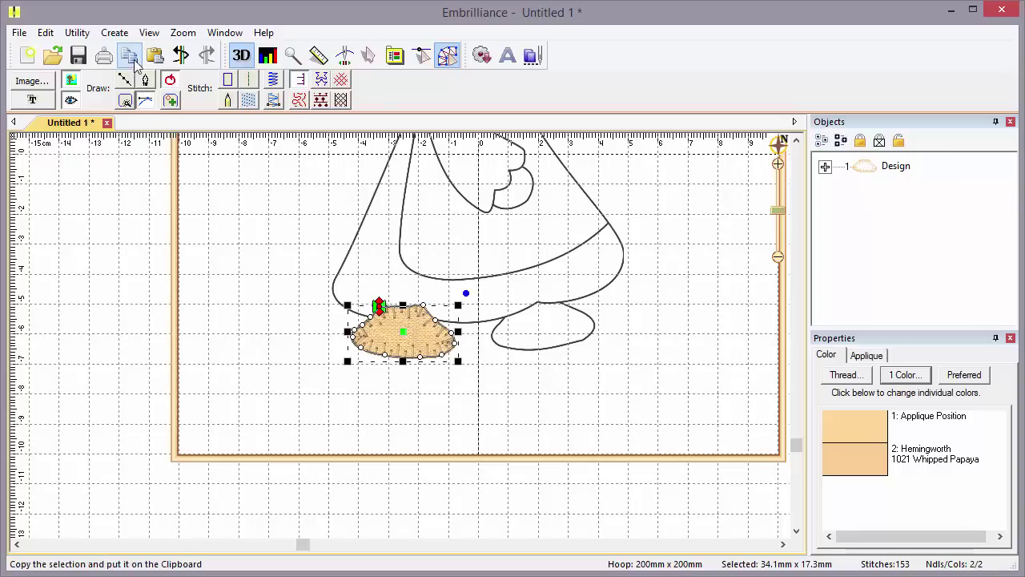
click(156, 59)
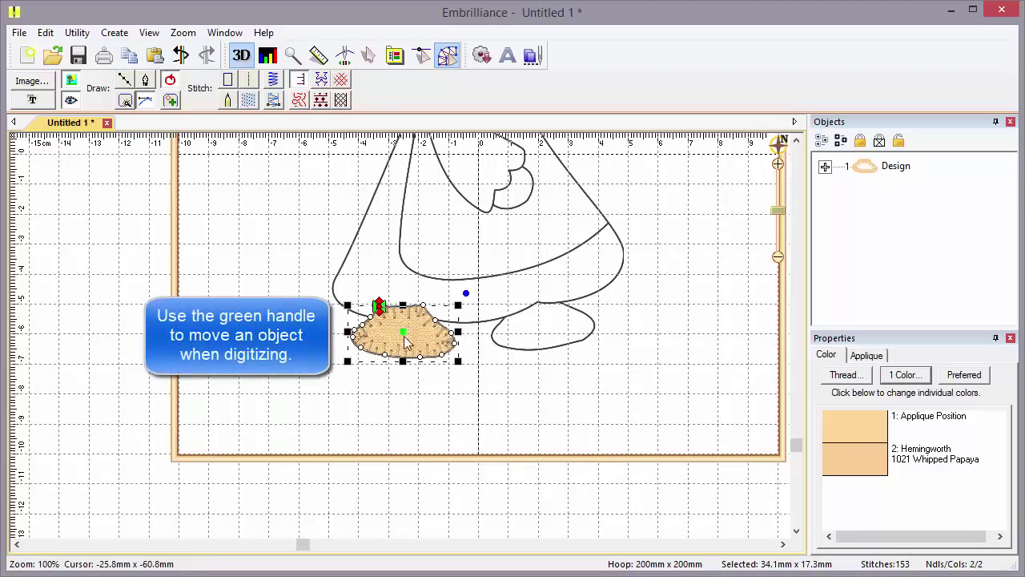
drag(401, 335, 542, 327)
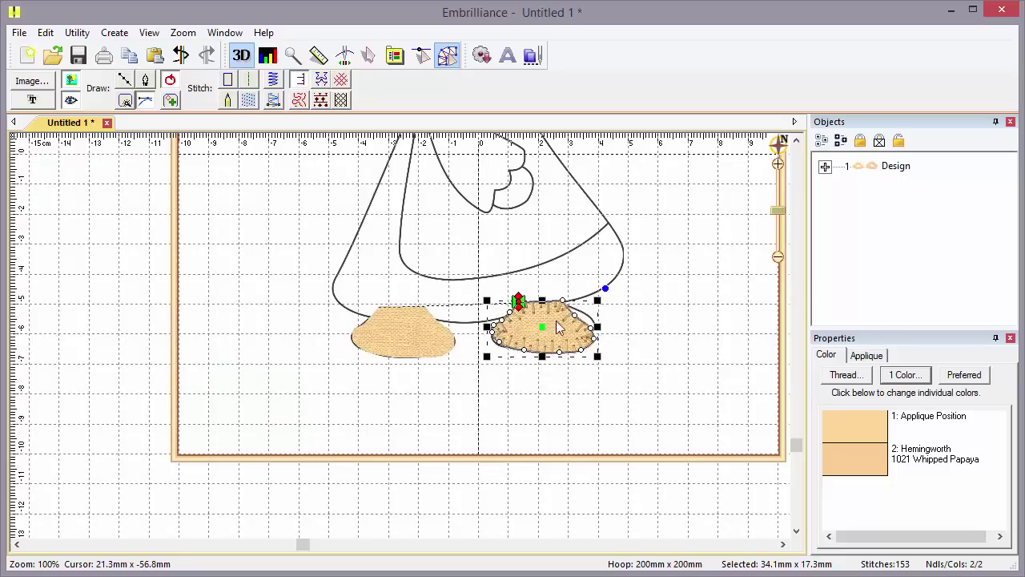
drag(605, 288, 597, 276)
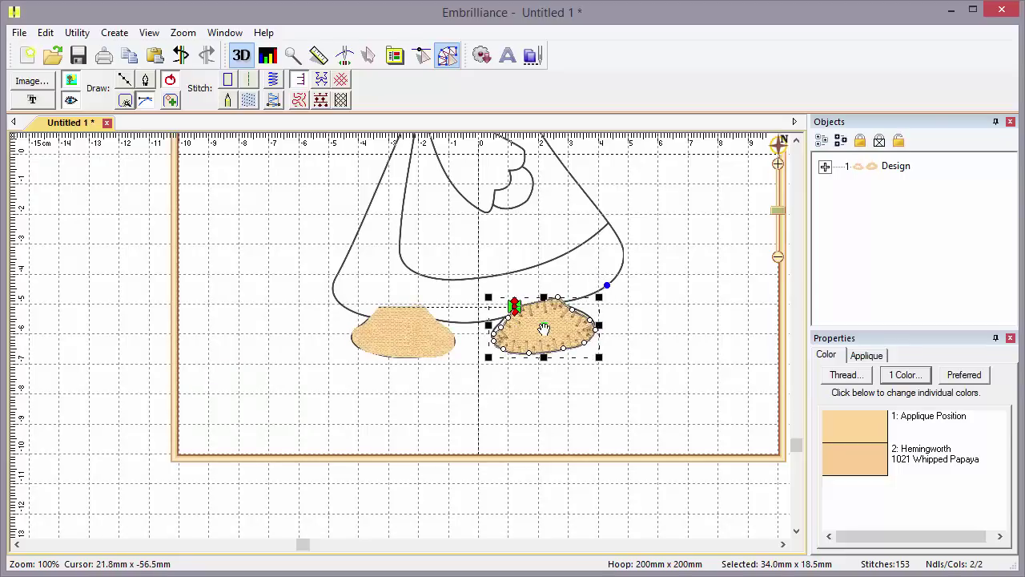
drag(544, 327, 543, 326)
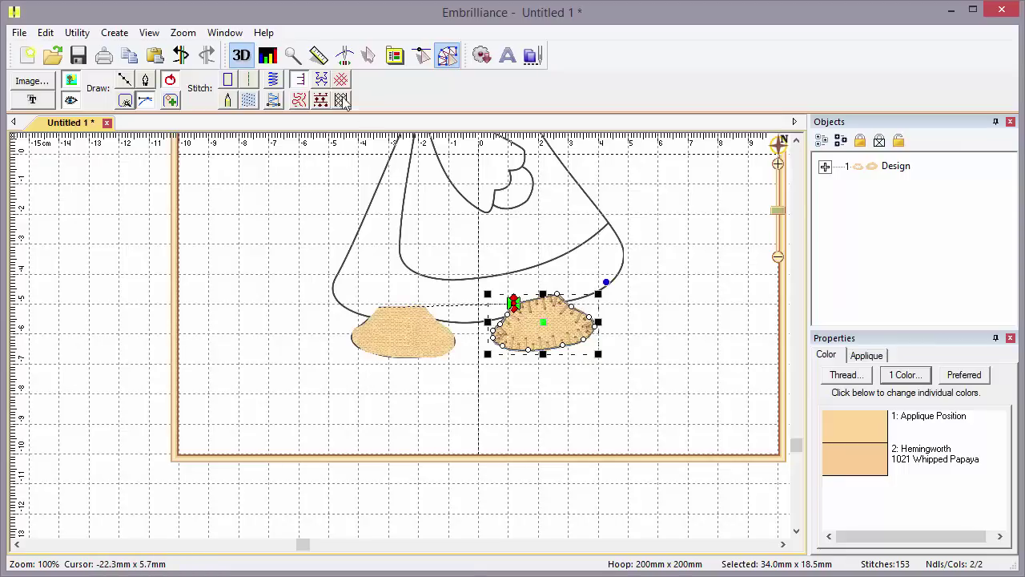
click(292, 55)
drag(366, 282, 533, 345)
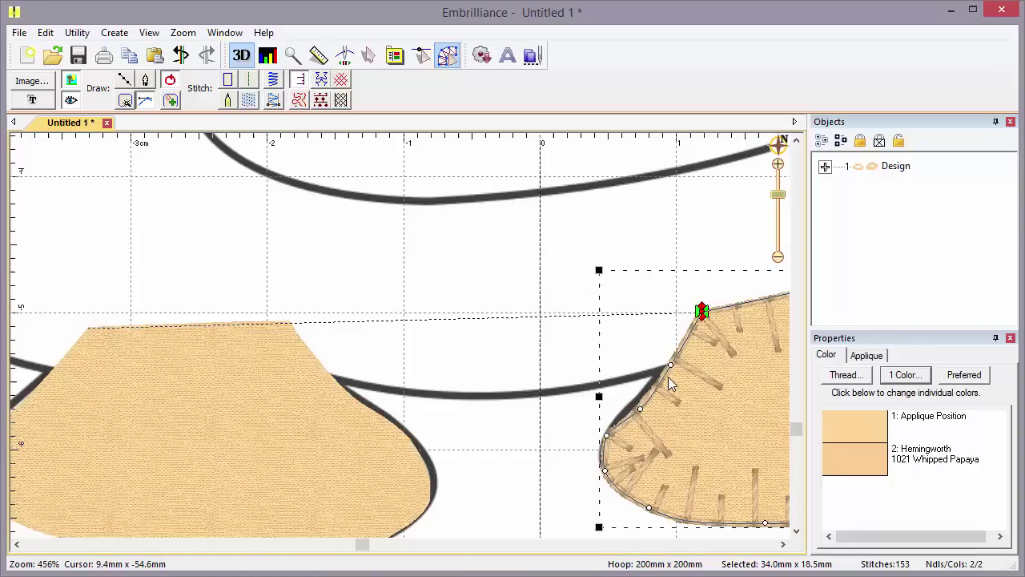
Move the left foot's stitch end and the right foot's stitch start to the feet's facing edges
click(825, 167)
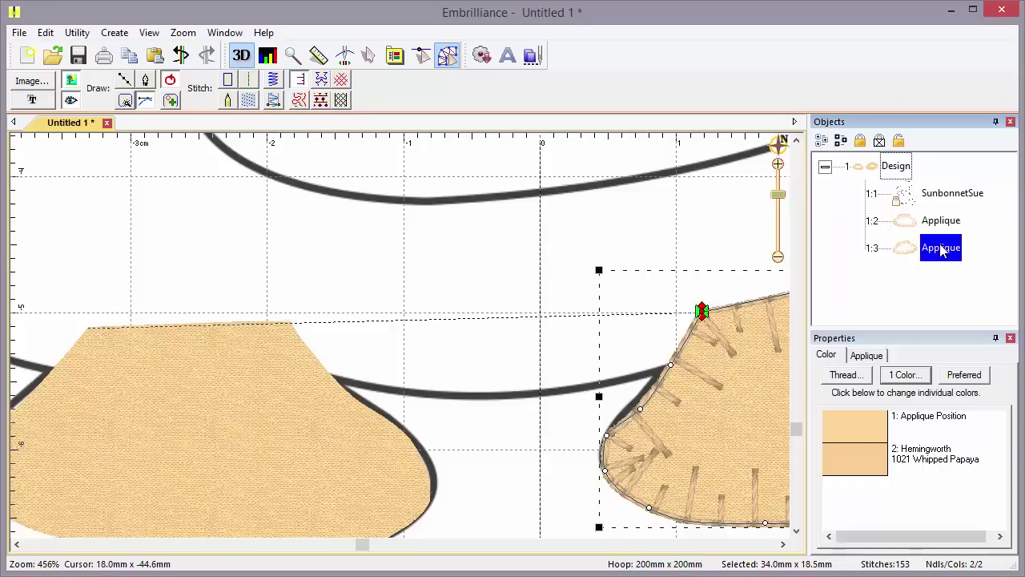
click(913, 229)
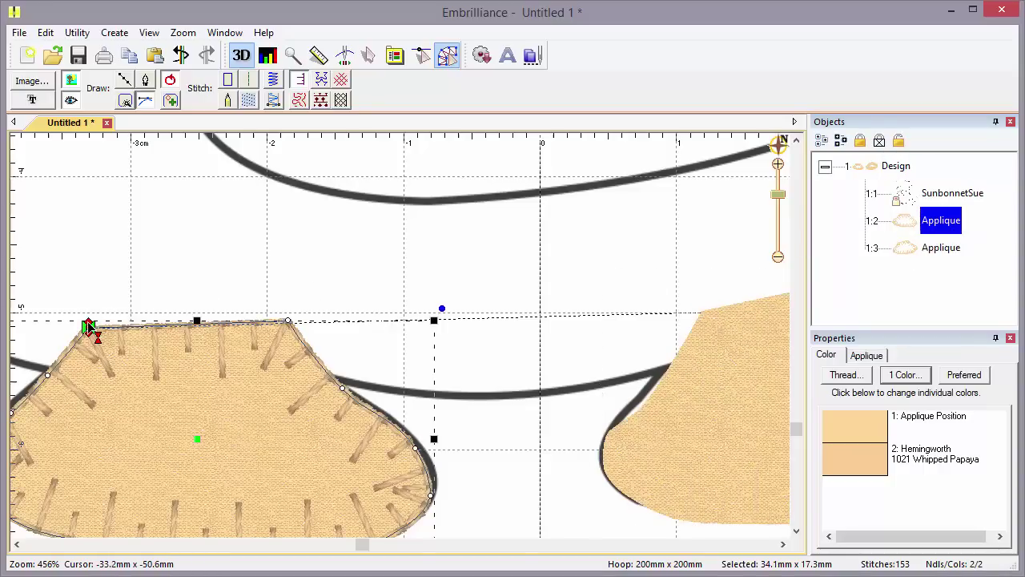
mouse_move(90, 329)
mouse_down()
mouse_move(251, 344)
mouse_move(327, 377)
mouse_move(320, 370)
mouse_up()
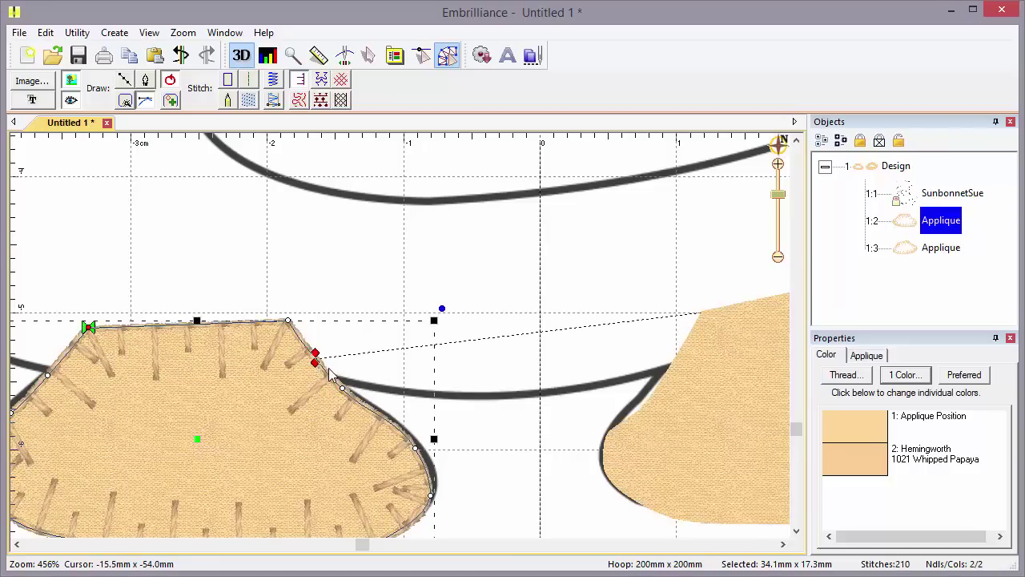
click(913, 249)
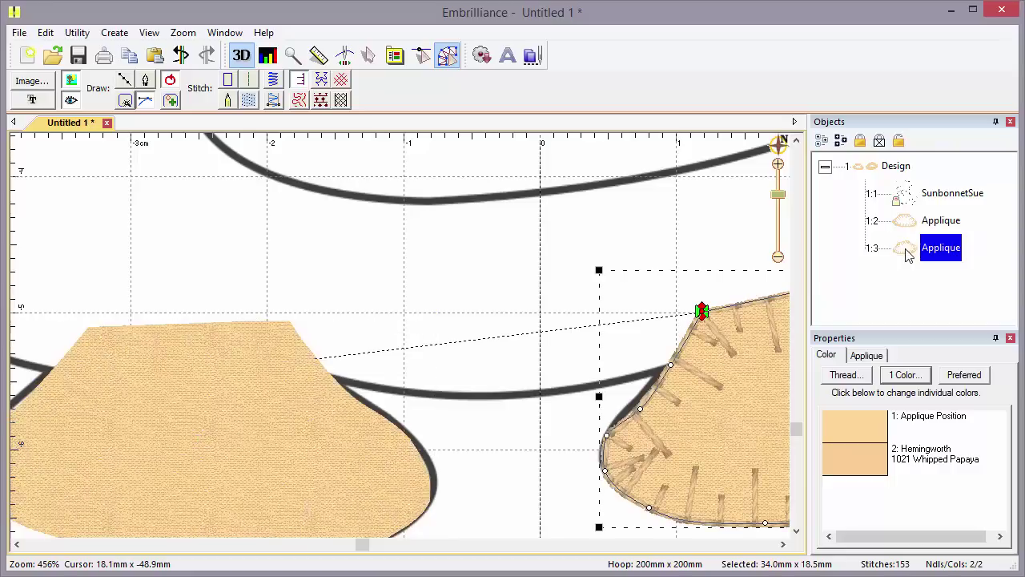
drag(696, 312, 681, 337)
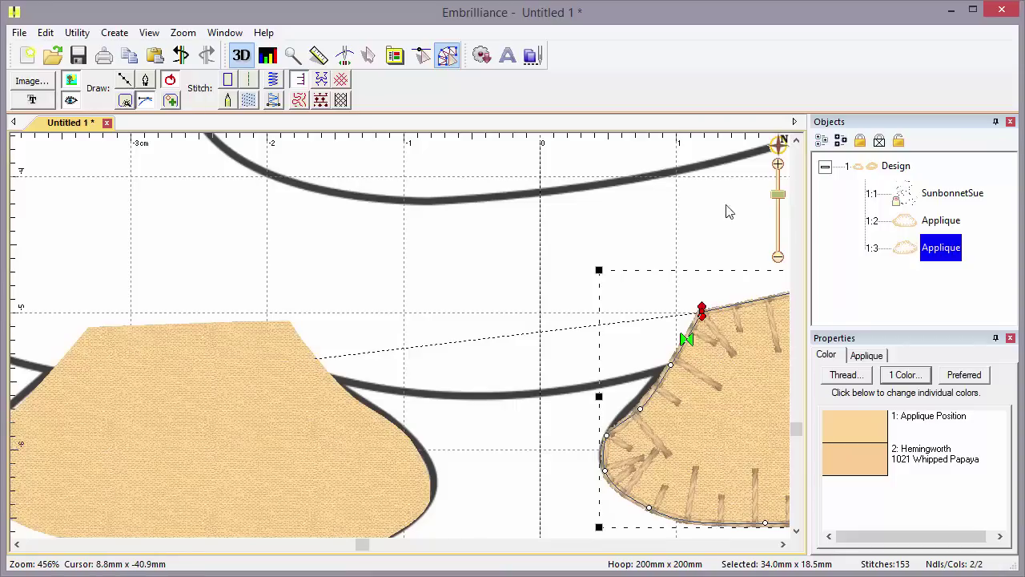
click(909, 222)
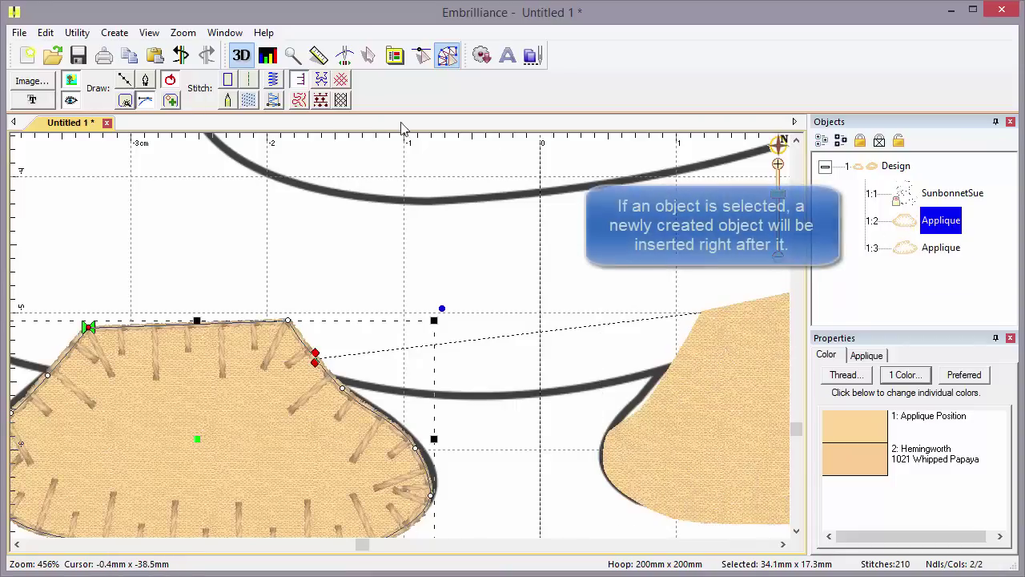
Draw a curved four-point line between the two feet and give it a Run stitch
click(125, 86)
click(313, 351)
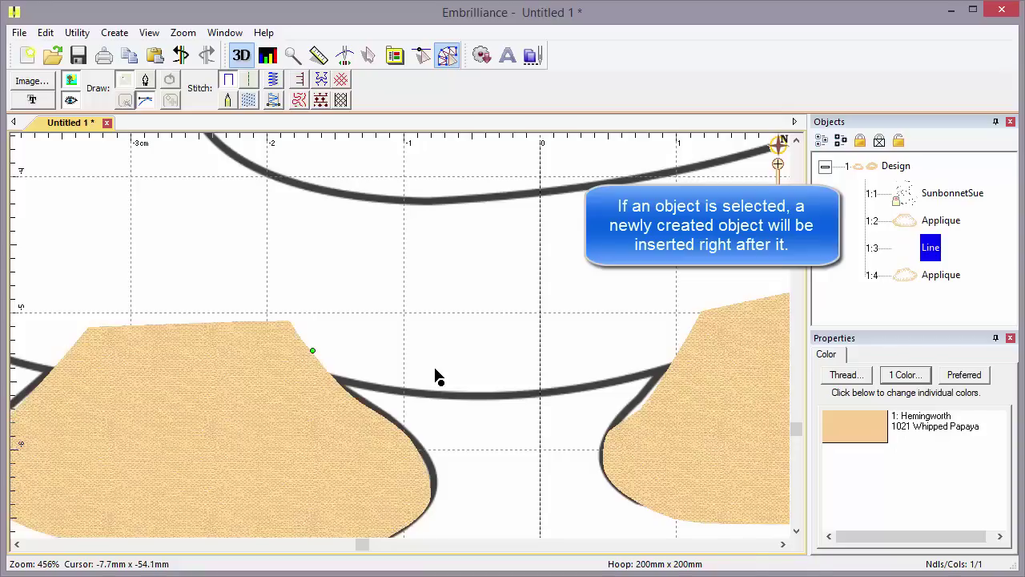
click(435, 367)
click(593, 358)
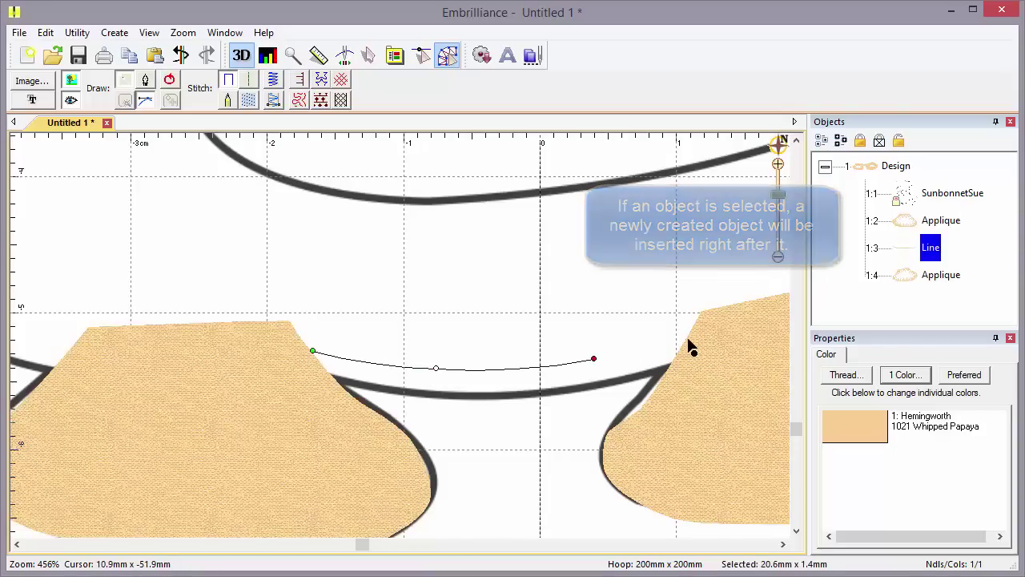
click(688, 341)
key(Return)
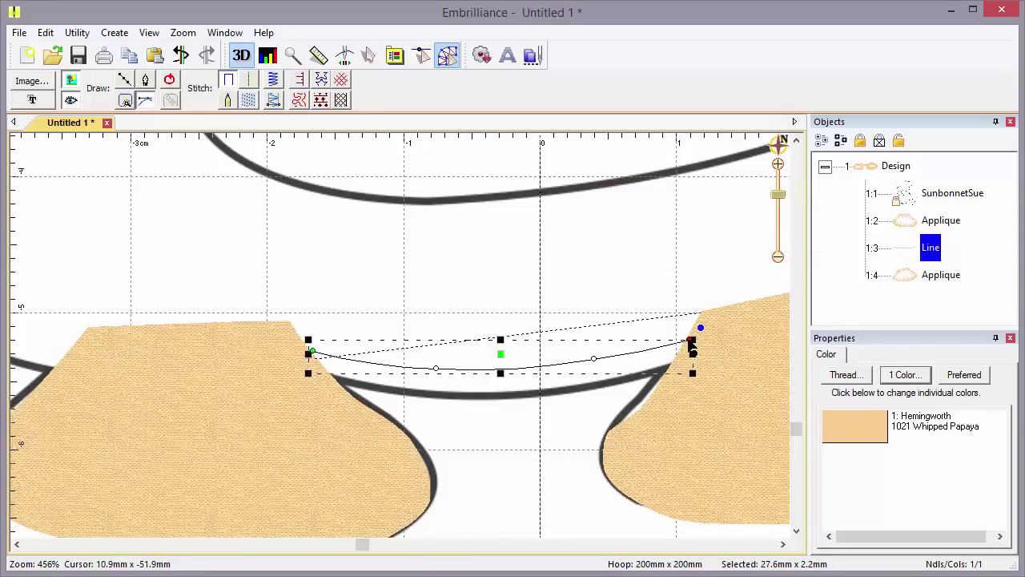
click(251, 83)
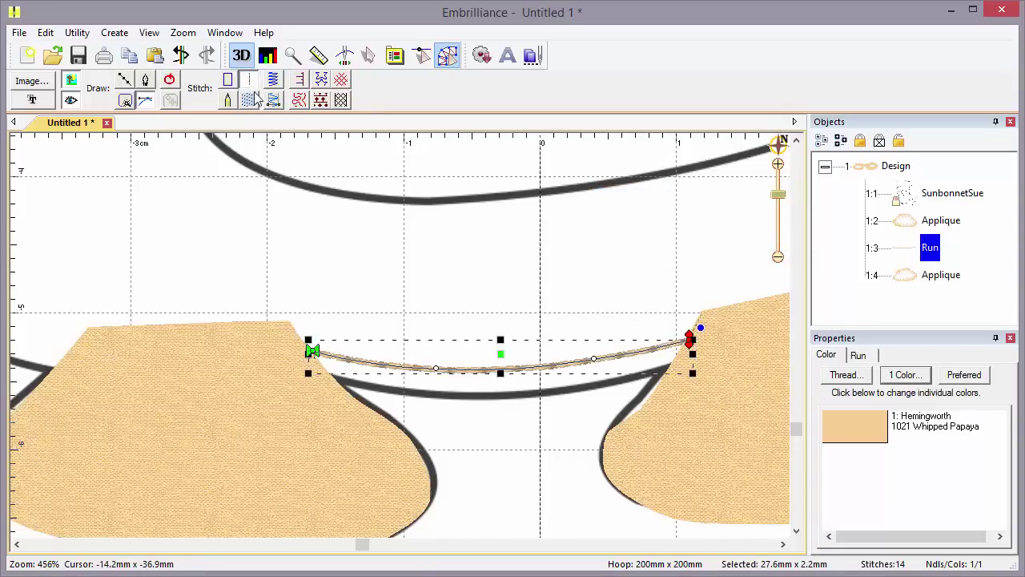
click(528, 319)
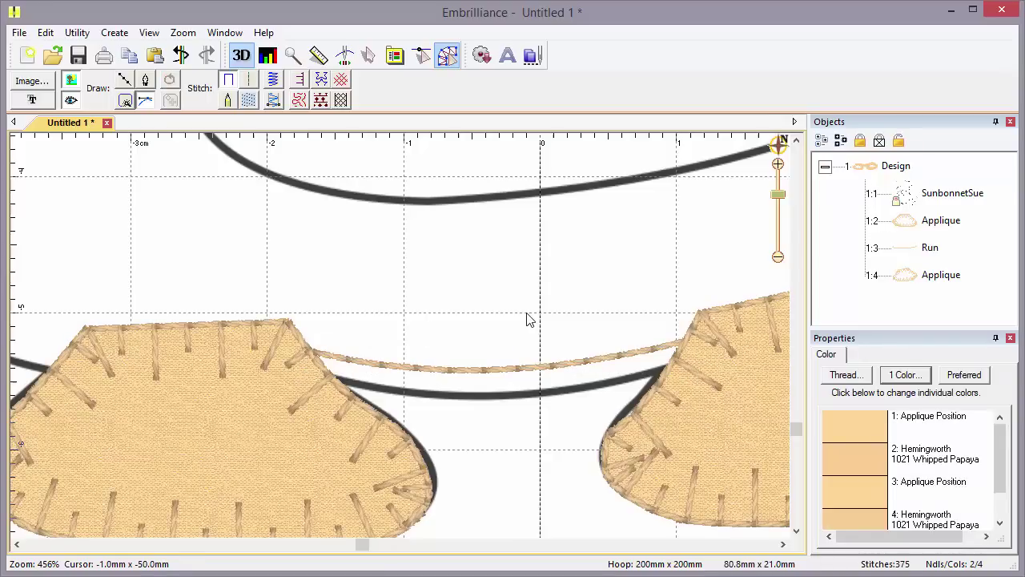
click(347, 56)
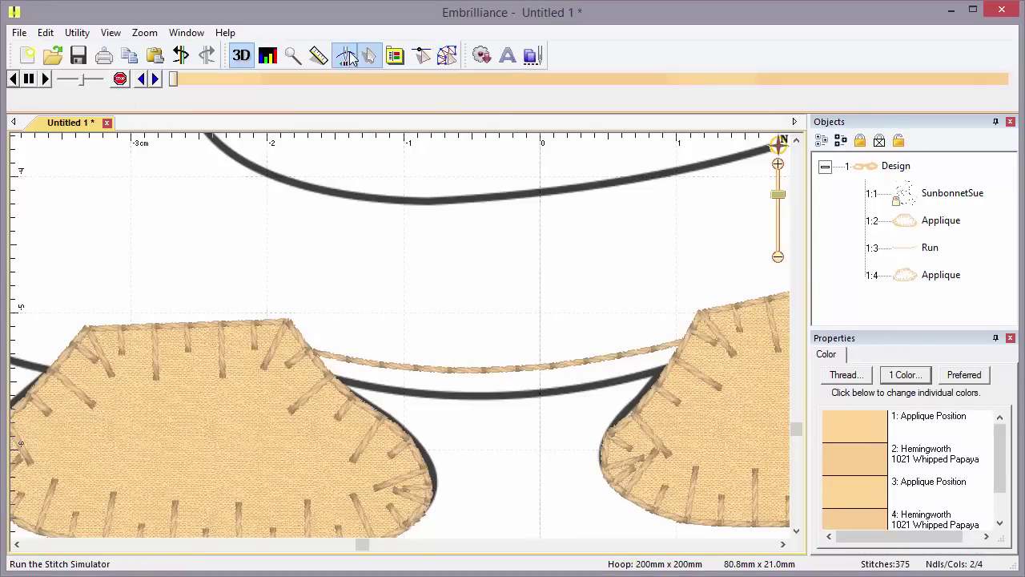
drag(173, 80, 1020, 95)
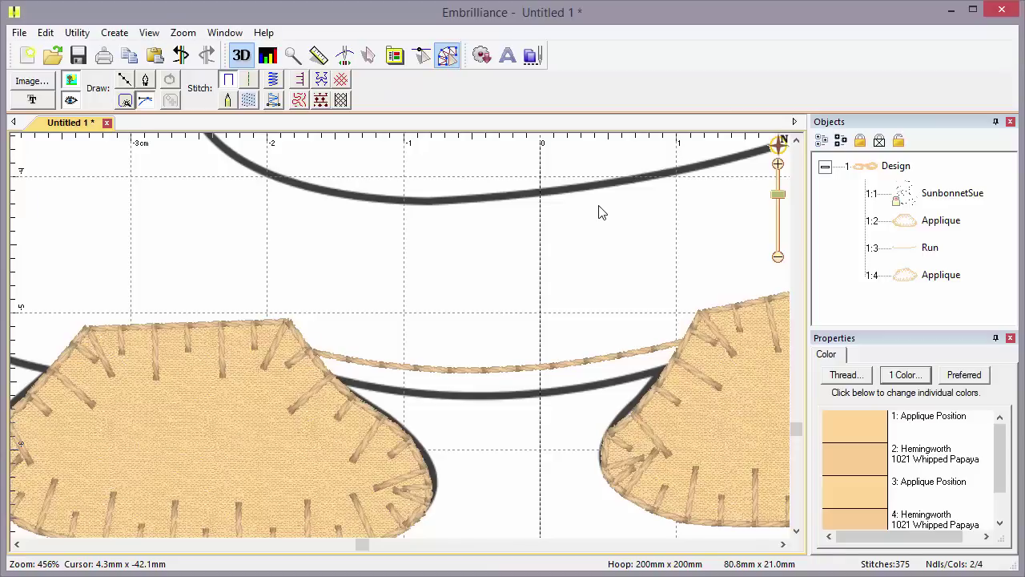
Drag the right foot appliqué's stitch end point down its left edge to meet the leg outline
scroll(601, 212, down, 2)
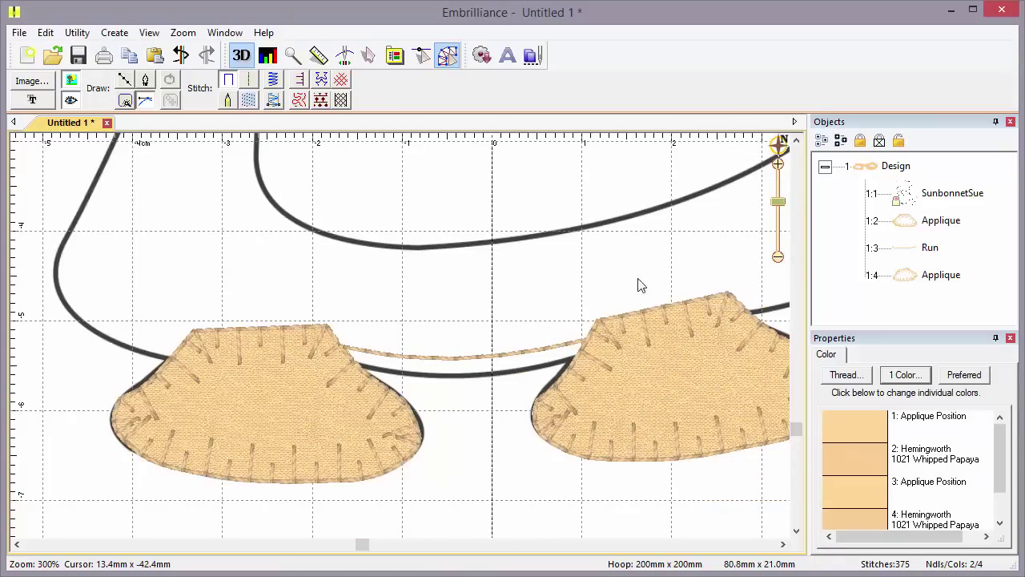
click(653, 317)
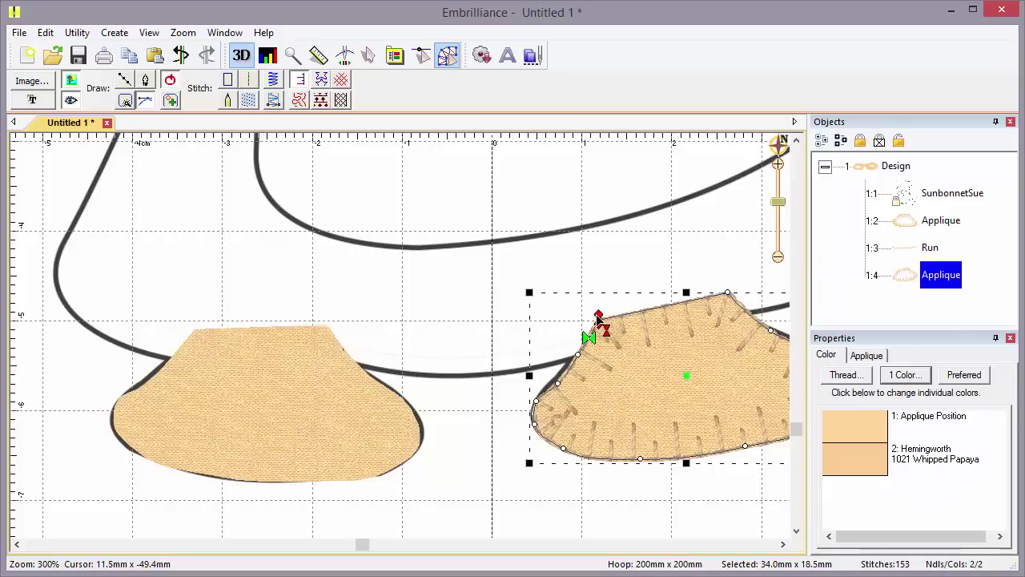
drag(600, 320, 574, 355)
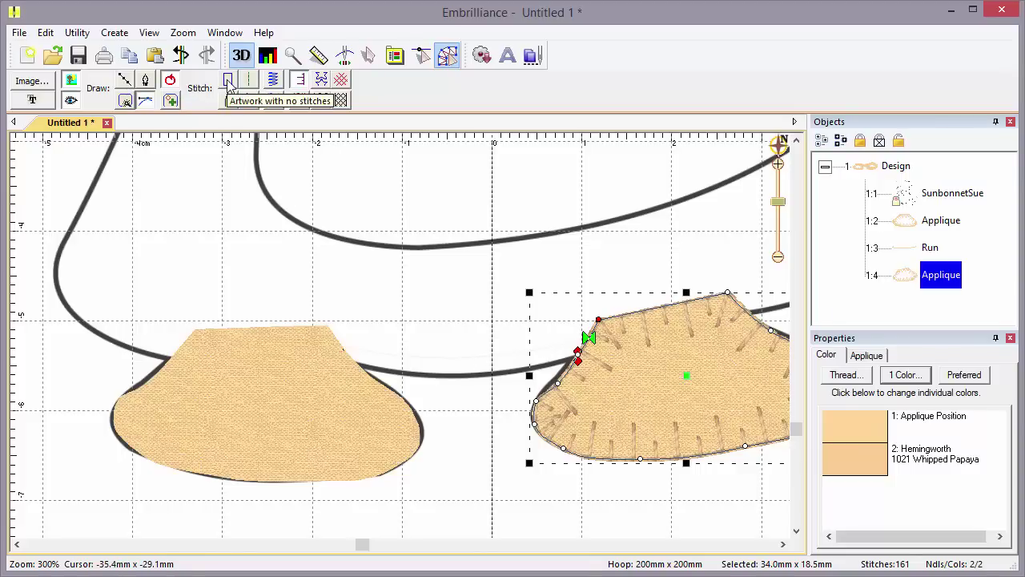
click(279, 229)
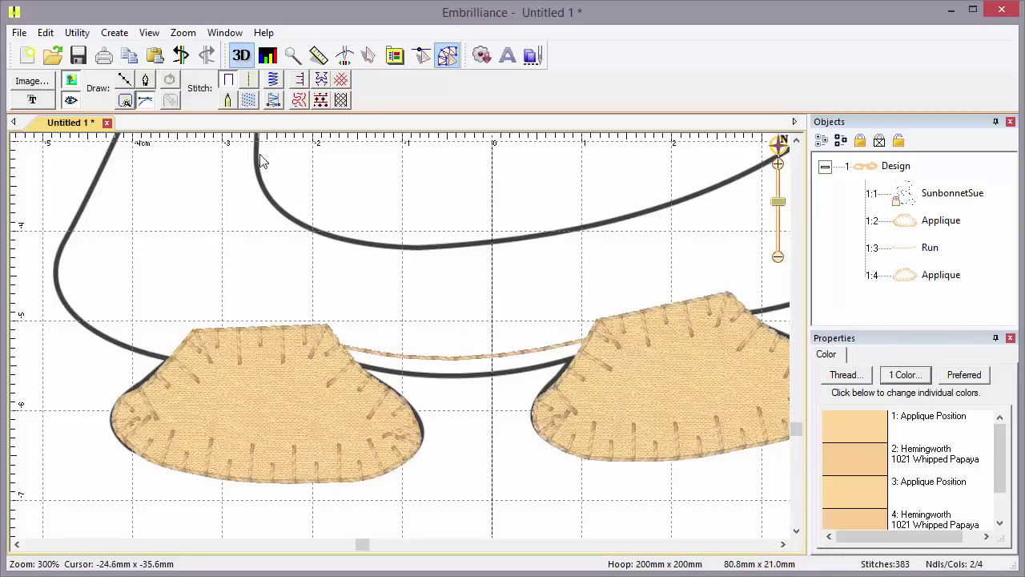
Draw a point-by-point line from the right foot along the leg outline up to the dress hem
click(126, 81)
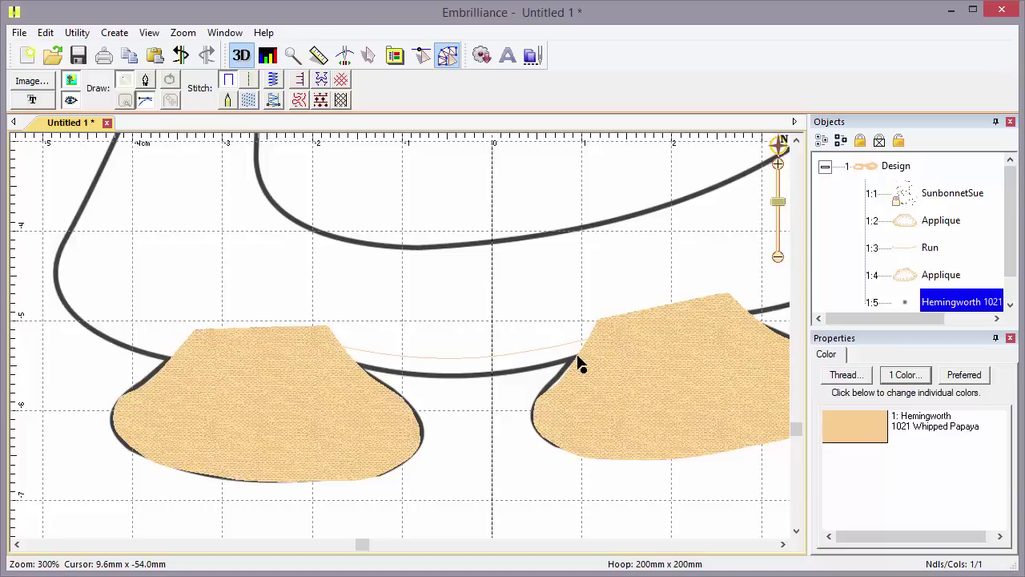
drag(579, 356, 495, 373)
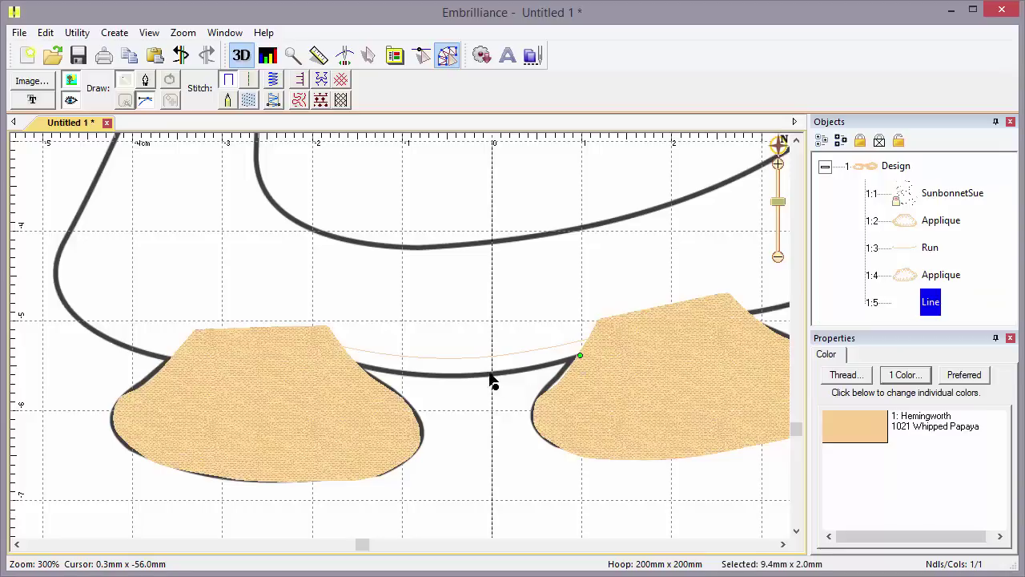
click(382, 374)
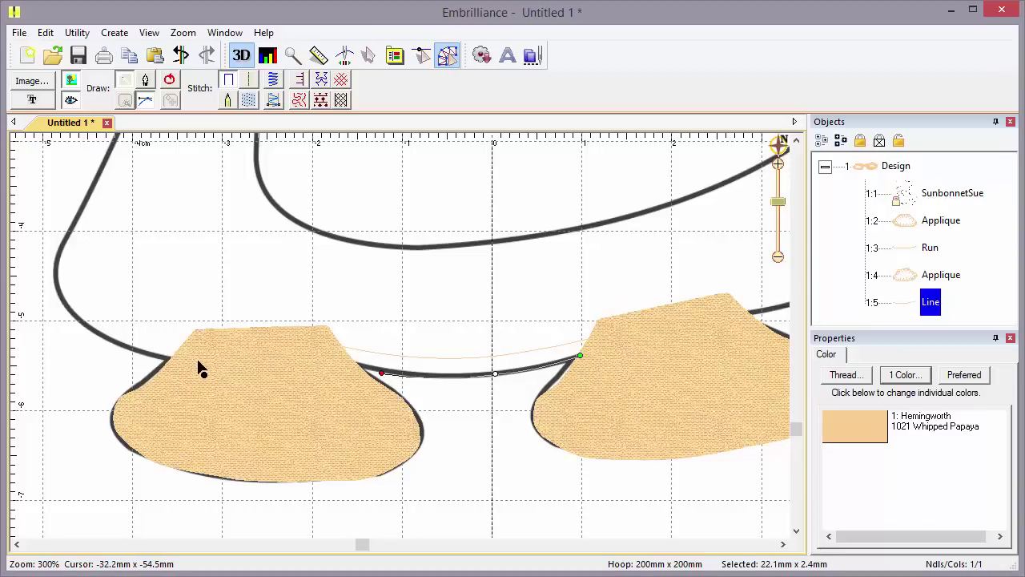
click(166, 359)
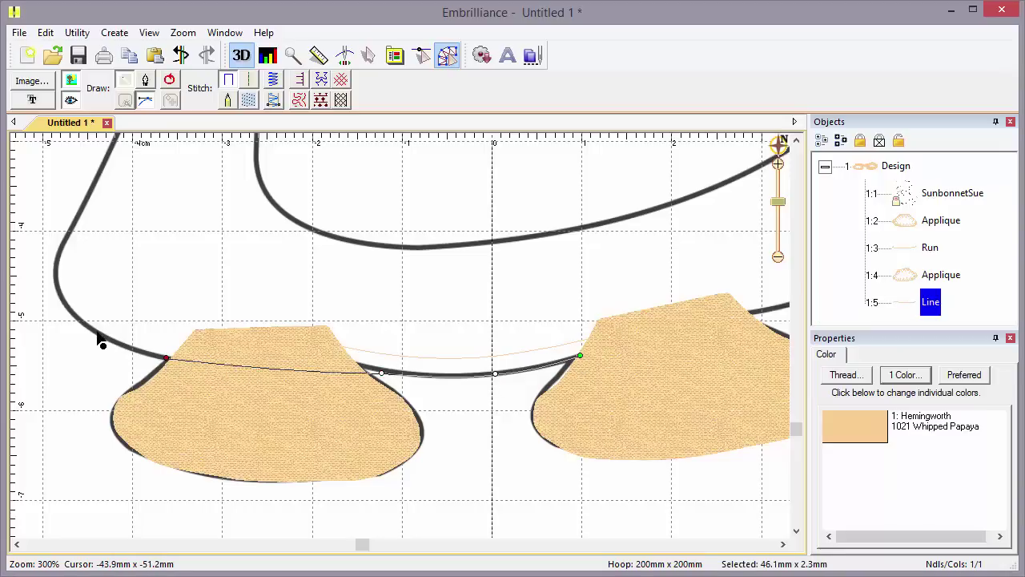
click(97, 332)
click(59, 291)
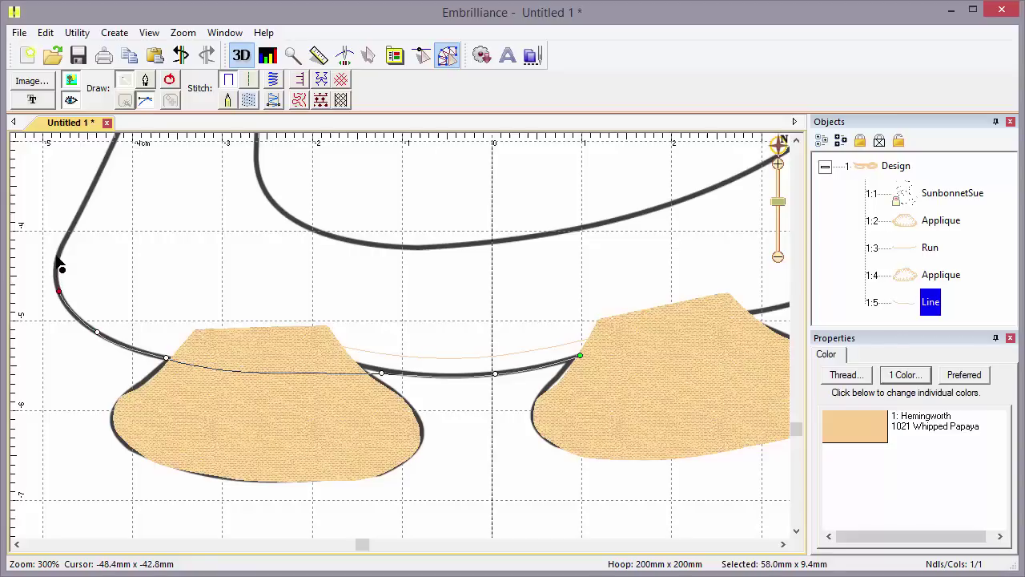
click(60, 254)
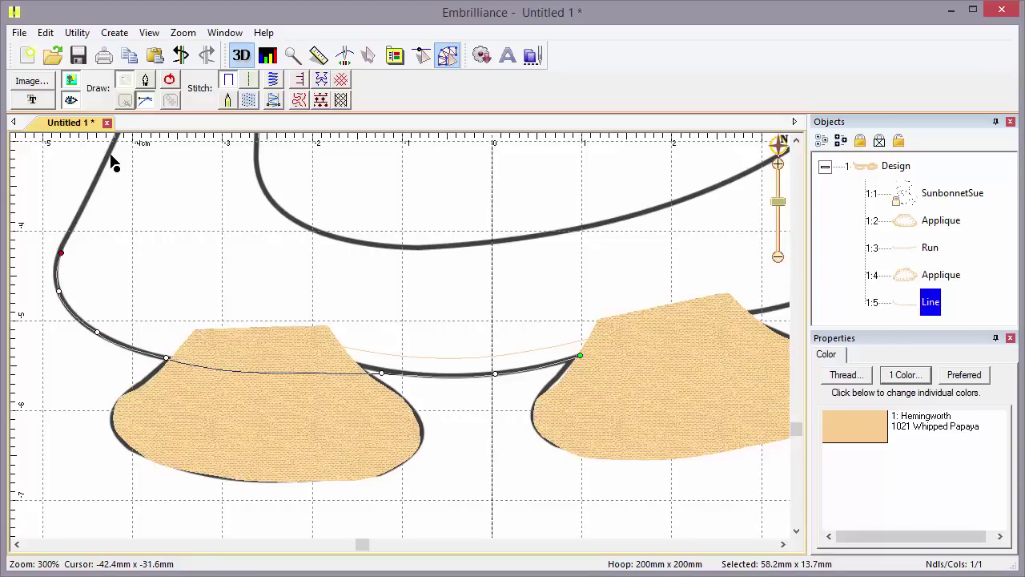
click(110, 154)
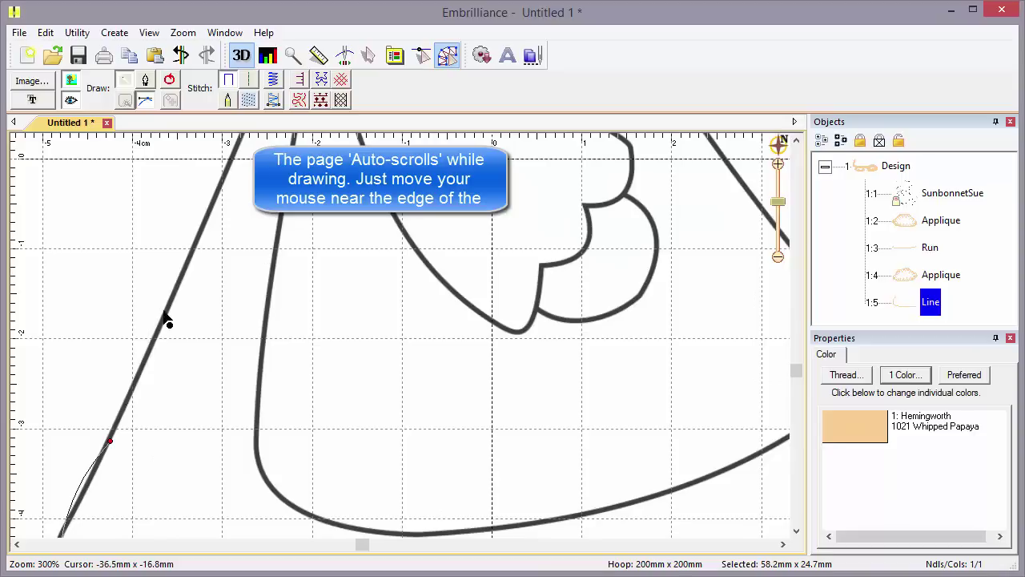
click(167, 311)
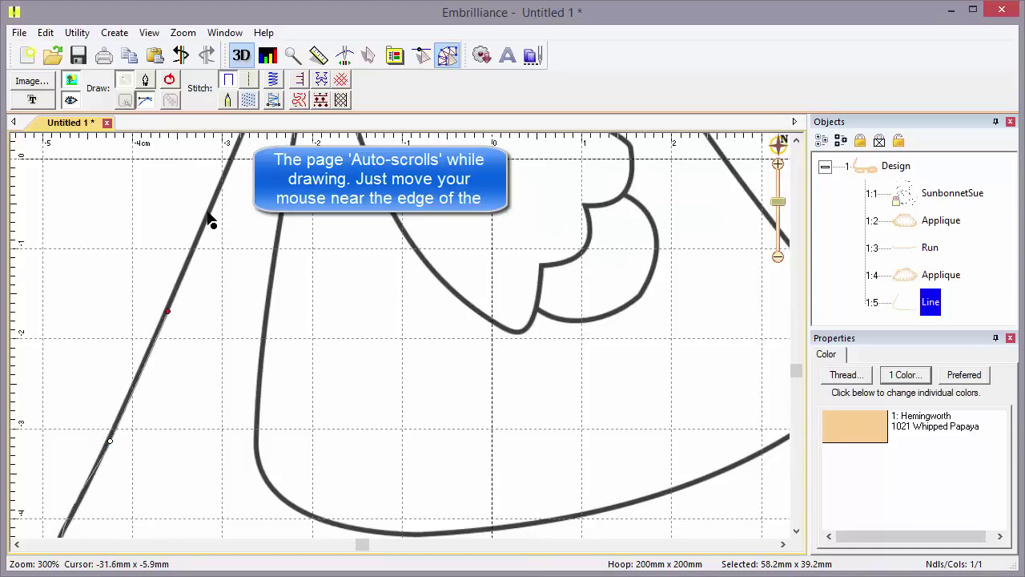
click(207, 213)
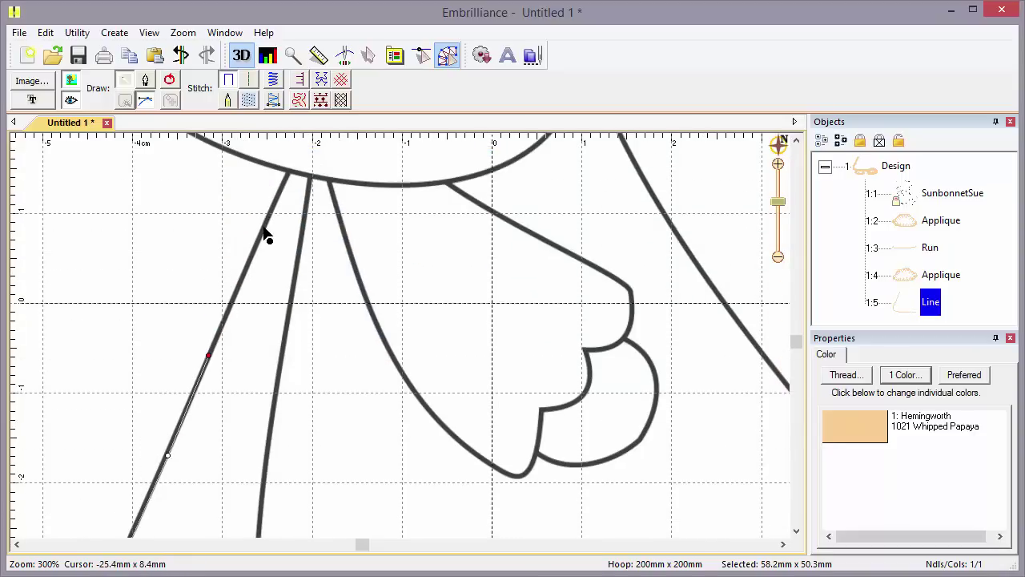
click(264, 226)
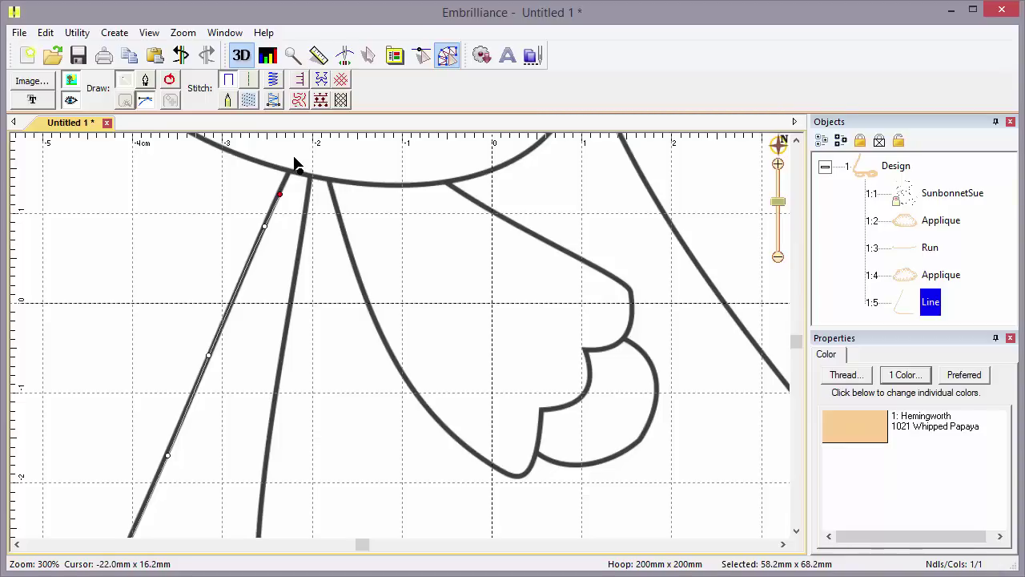
shift+click(294, 158)
Extend the traced line rightward along the dress edge to its corner
click(318, 165)
click(362, 168)
click(434, 167)
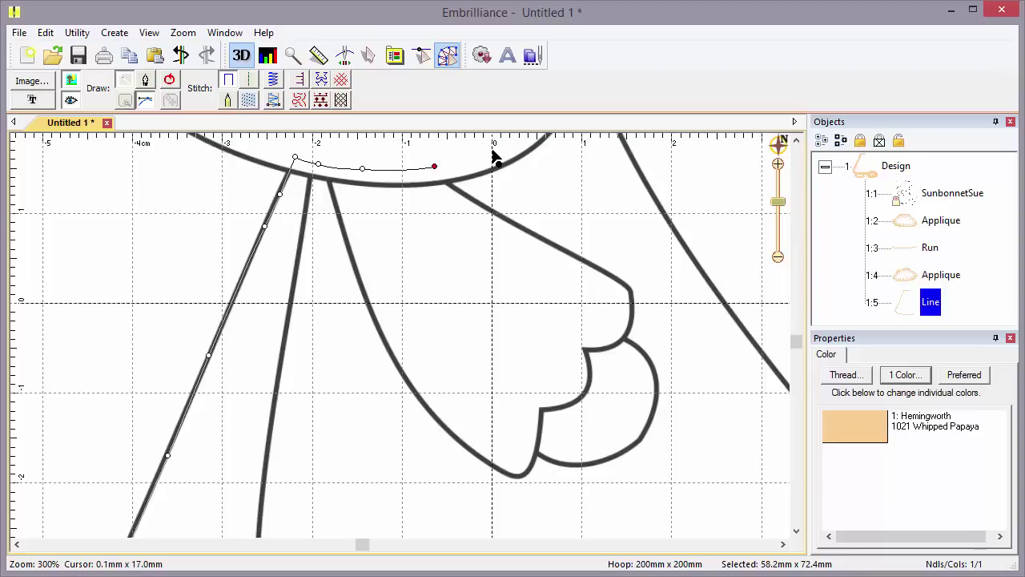
click(493, 150)
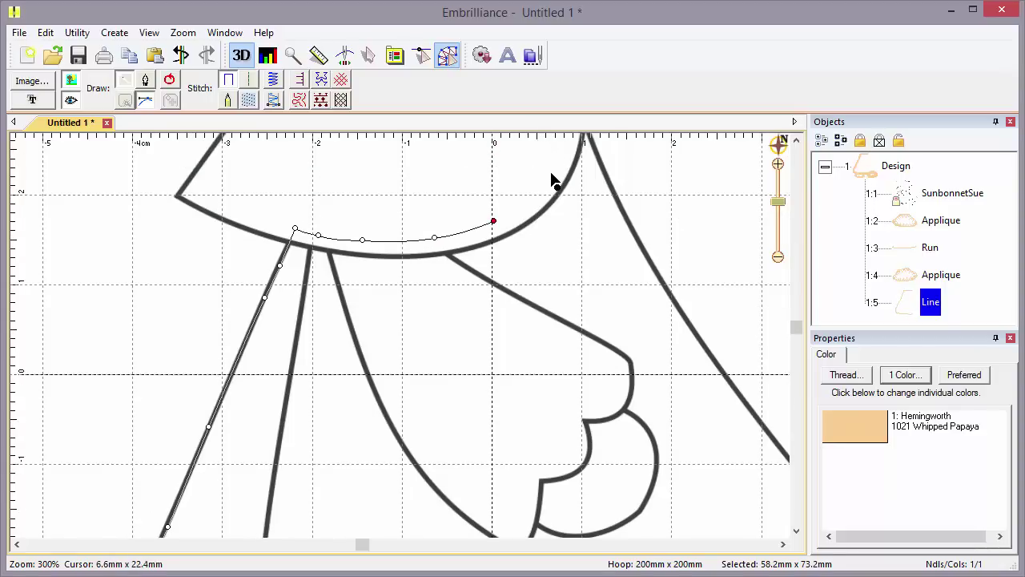
click(552, 173)
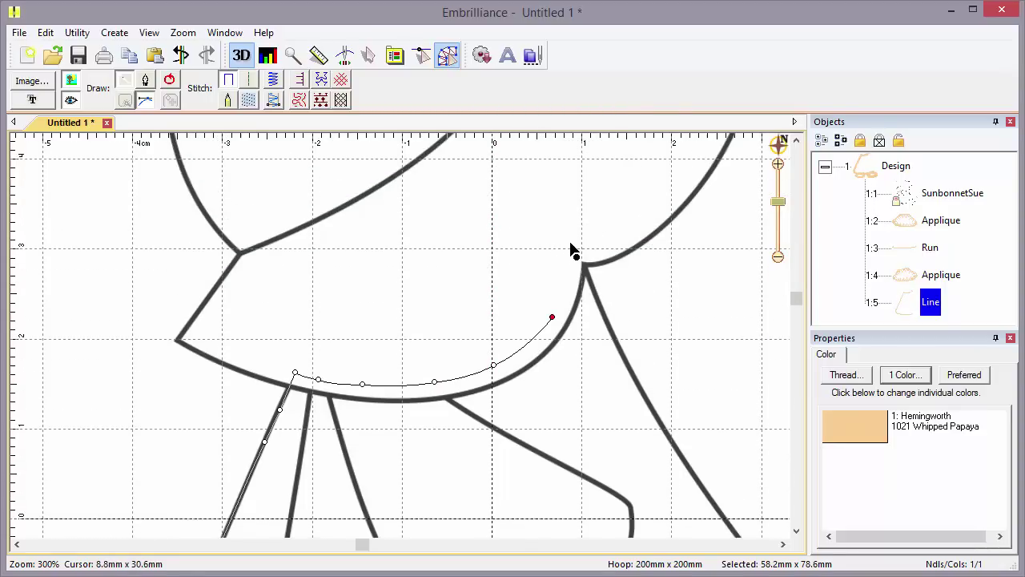
click(571, 243)
click(583, 242)
Trace down the dress's right side, around its lower corner, and along the hem toward the feet
click(587, 261)
click(600, 299)
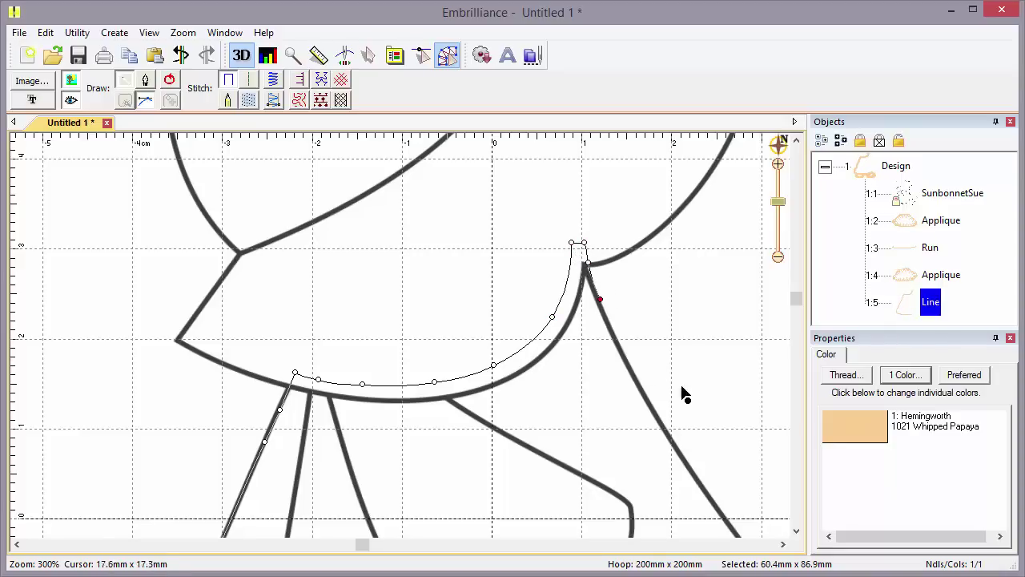
click(641, 389)
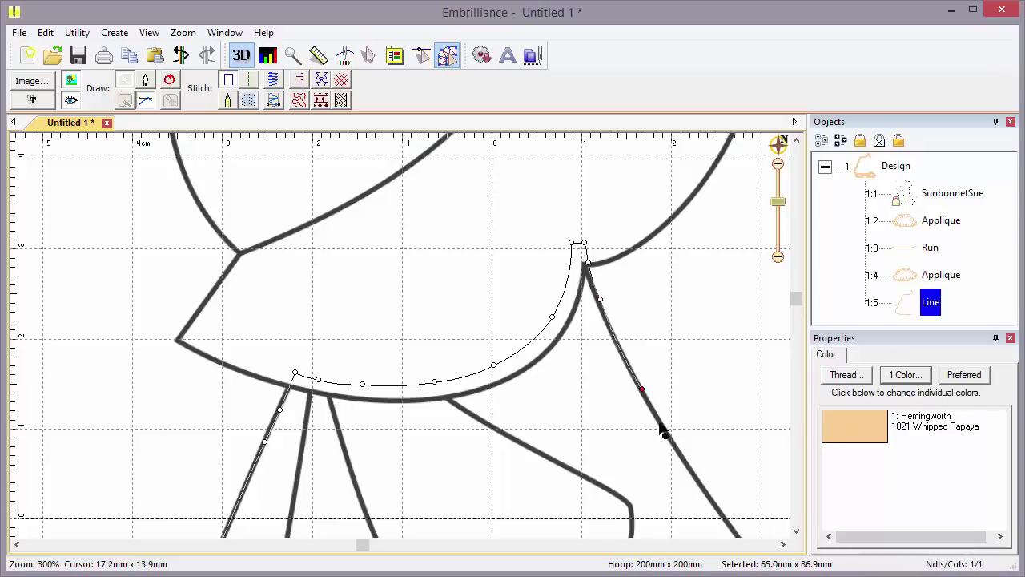
click(700, 483)
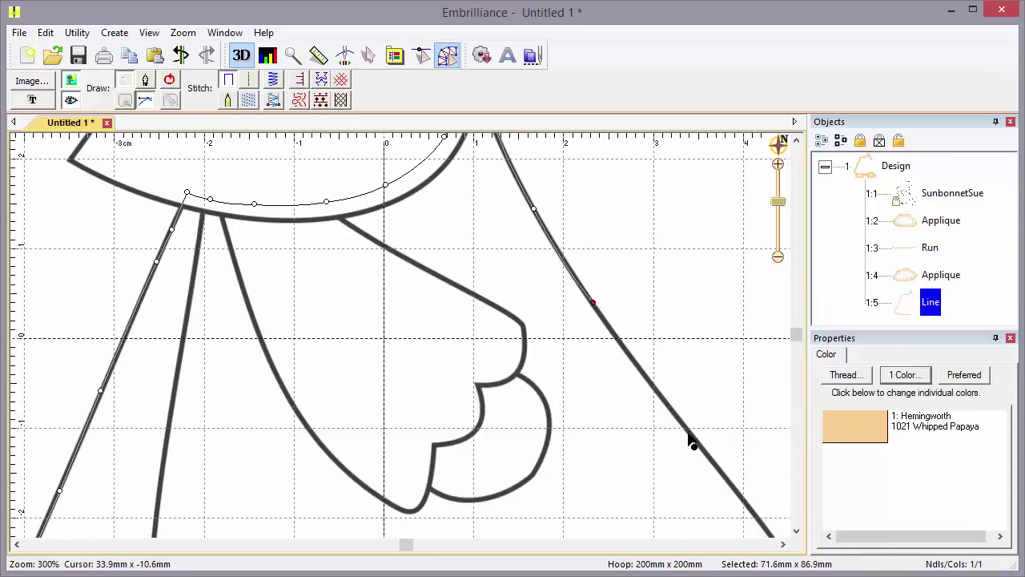
click(689, 431)
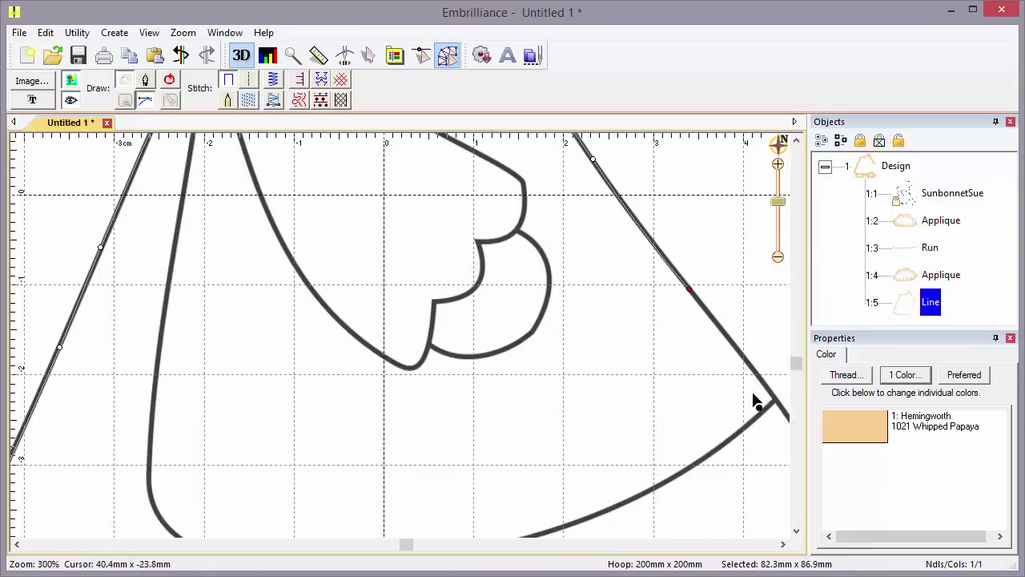
click(765, 385)
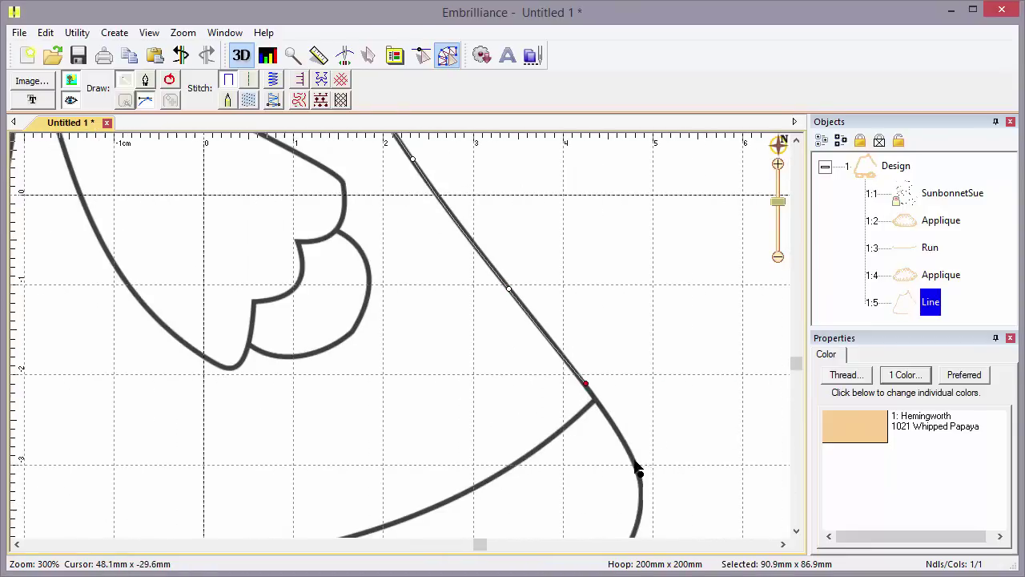
click(632, 456)
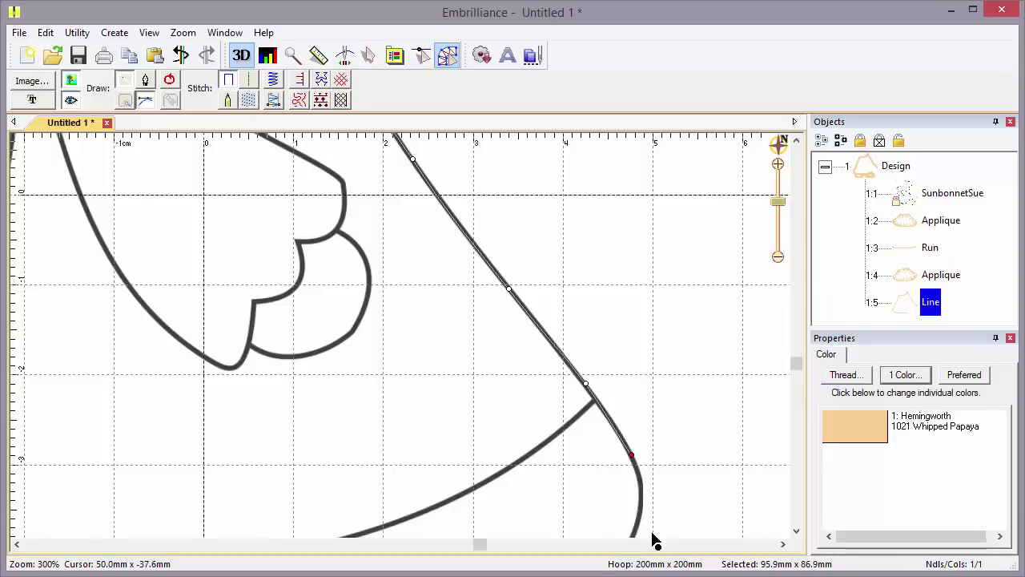
click(641, 343)
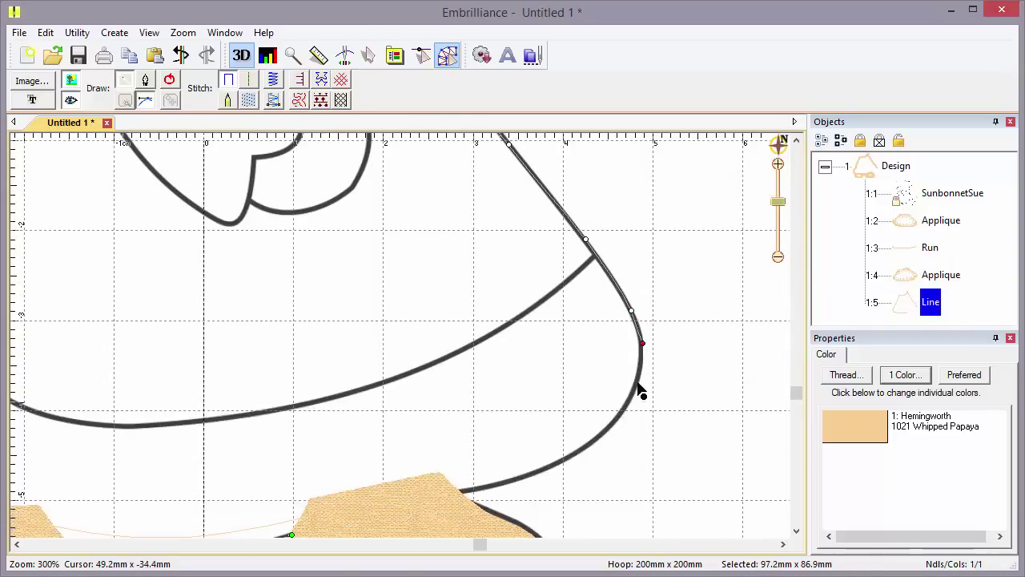
click(633, 393)
click(596, 439)
click(503, 483)
scroll(391, 536, down, 2)
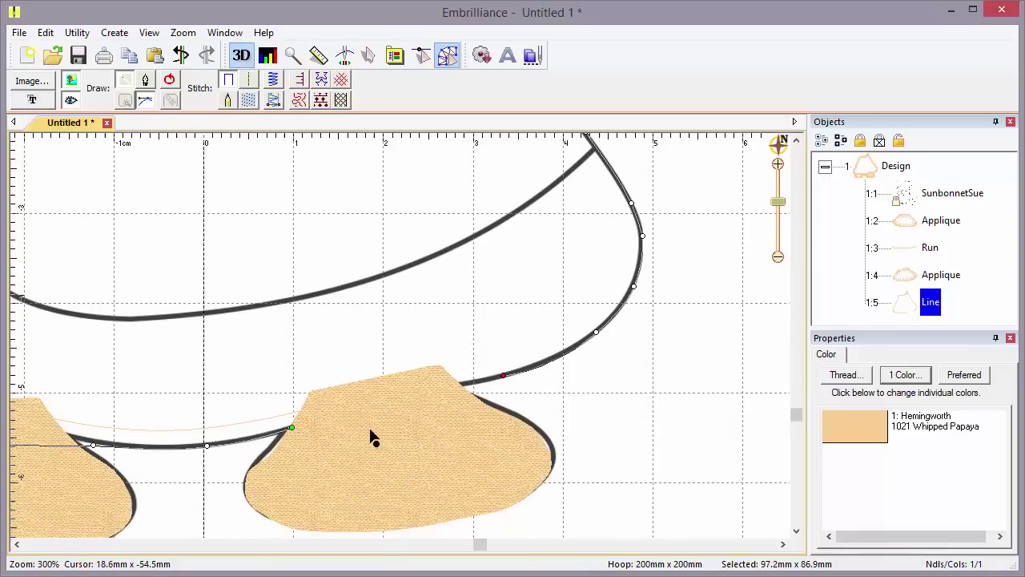
click(361, 410)
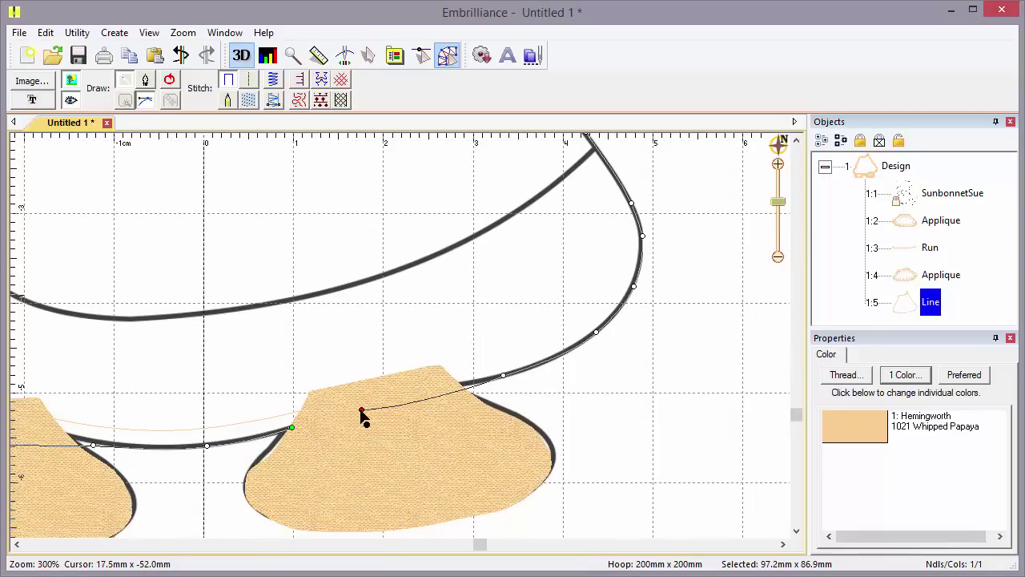
Close the dress outline as an applique in 1029 Fall Harvest red, then zoom to the whole design
ctrl+right_click(306, 433)
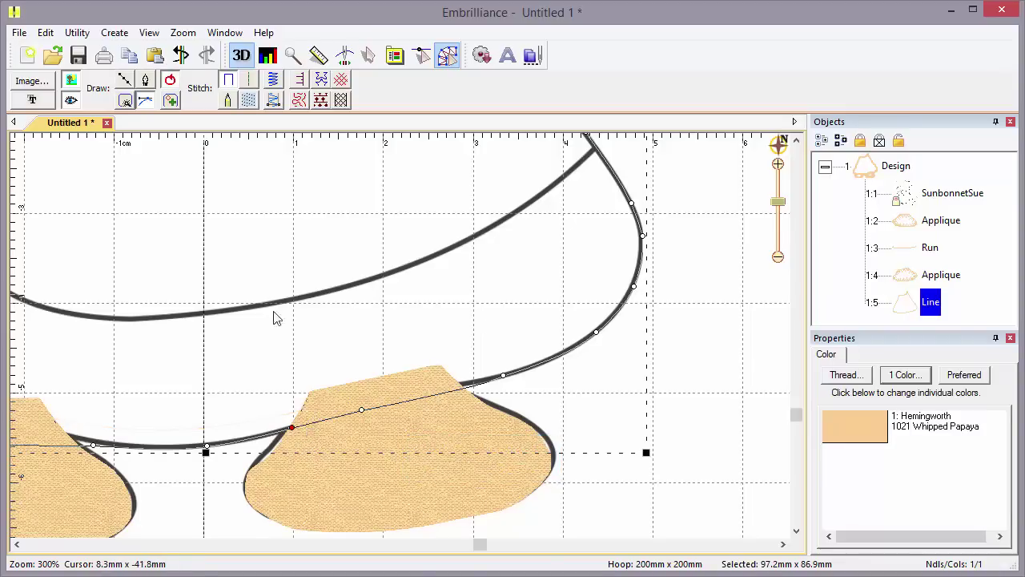
click(298, 81)
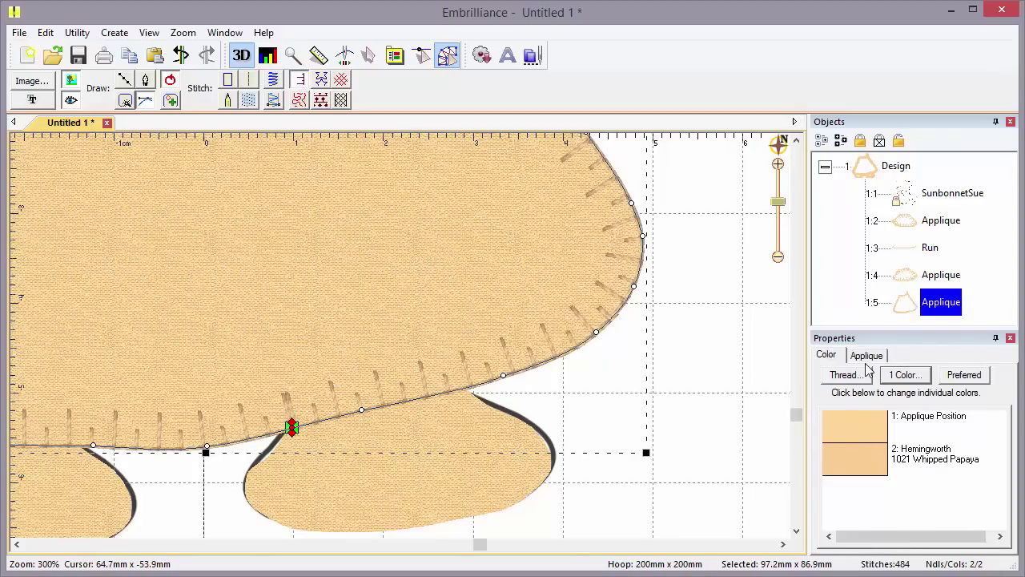
double_click(857, 423)
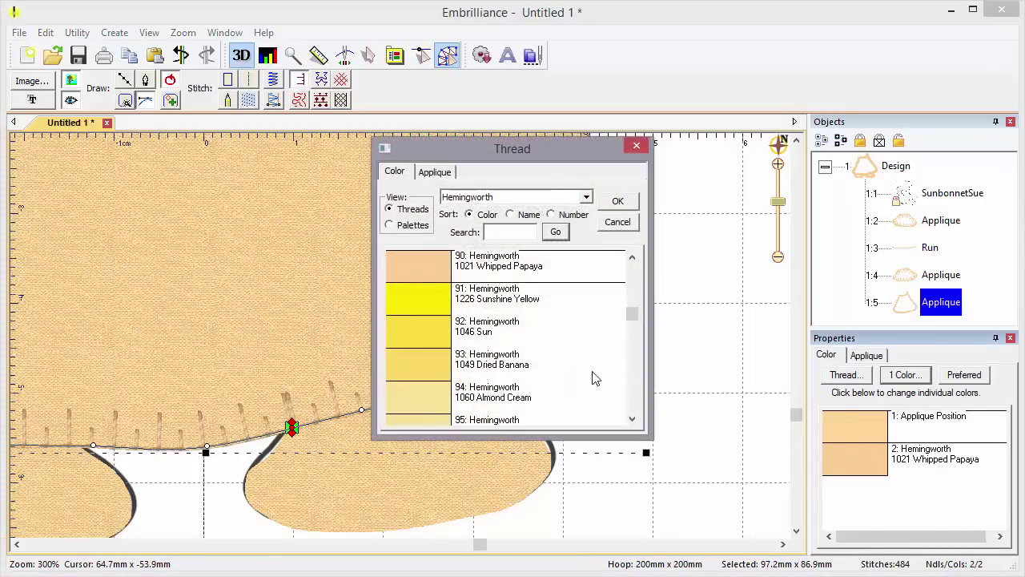
drag(631, 314, 632, 297)
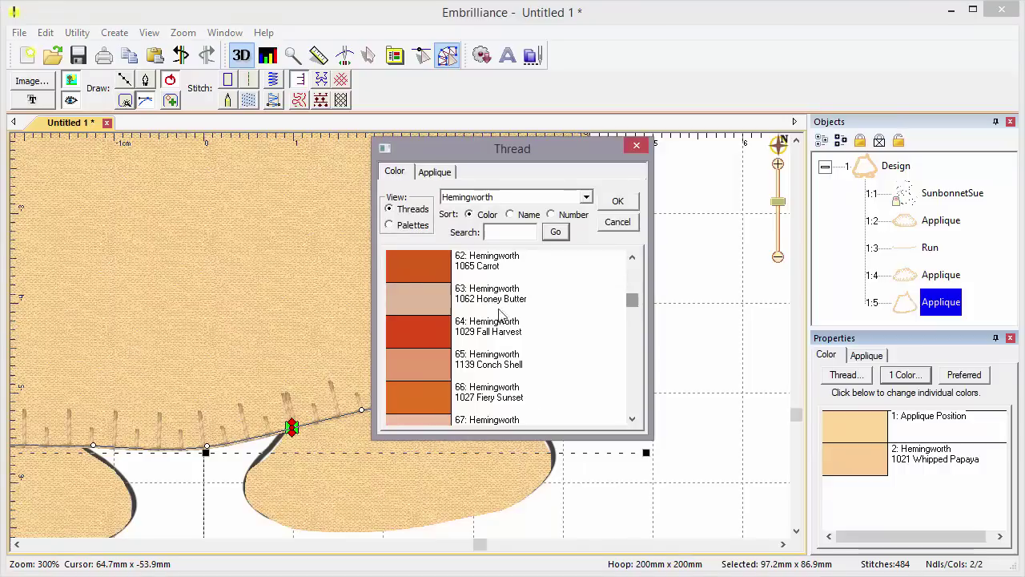
click(433, 331)
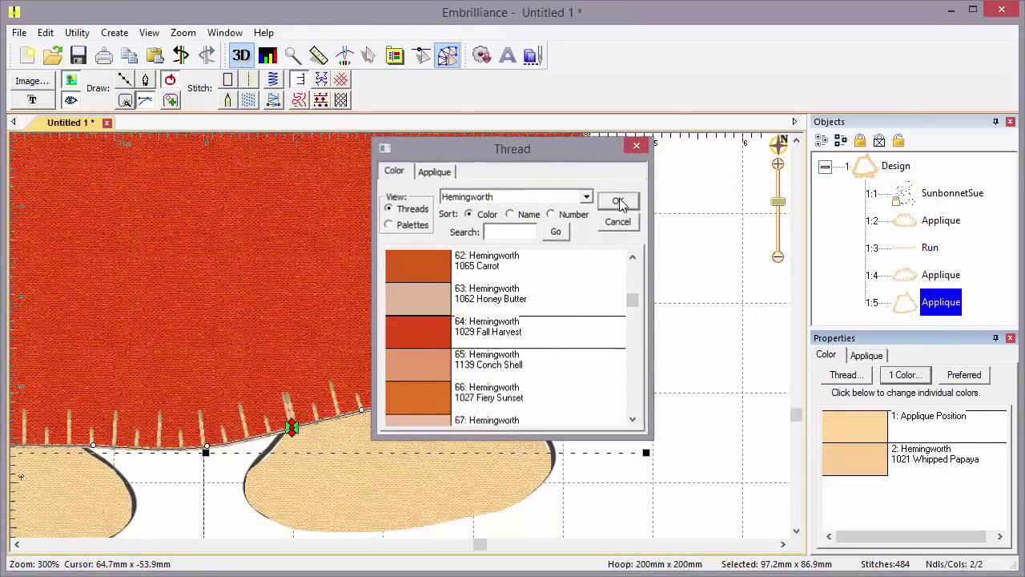
click(616, 201)
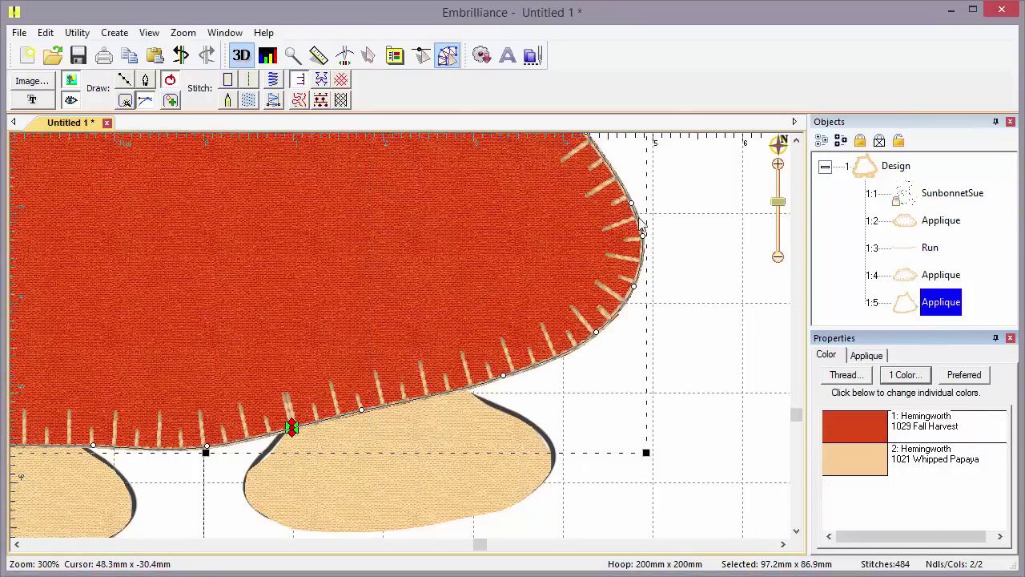
click(671, 224)
key(a)
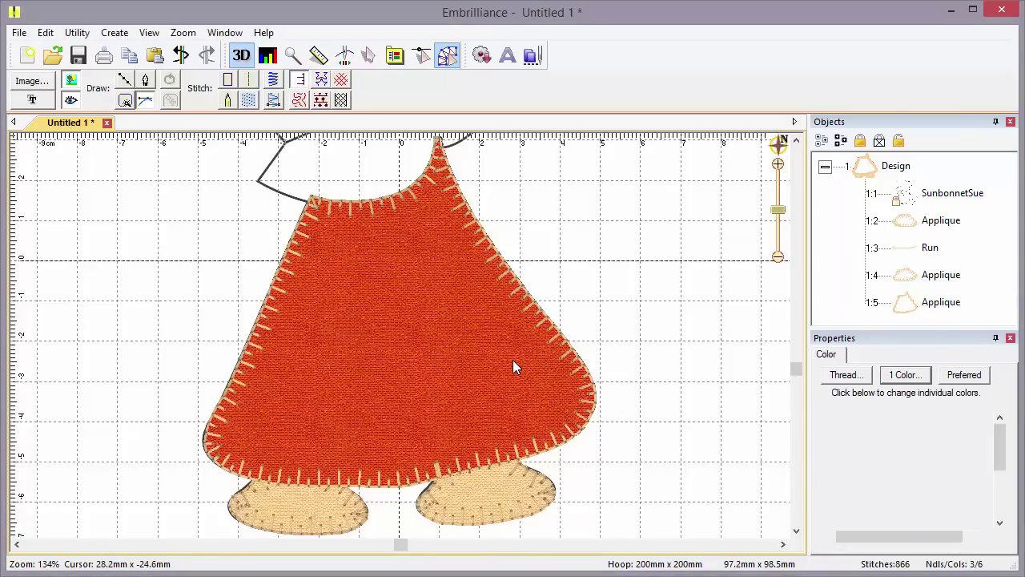
Turn off the dress applique's Fabric Preview and move its stitch end point to the neckline
click(529, 313)
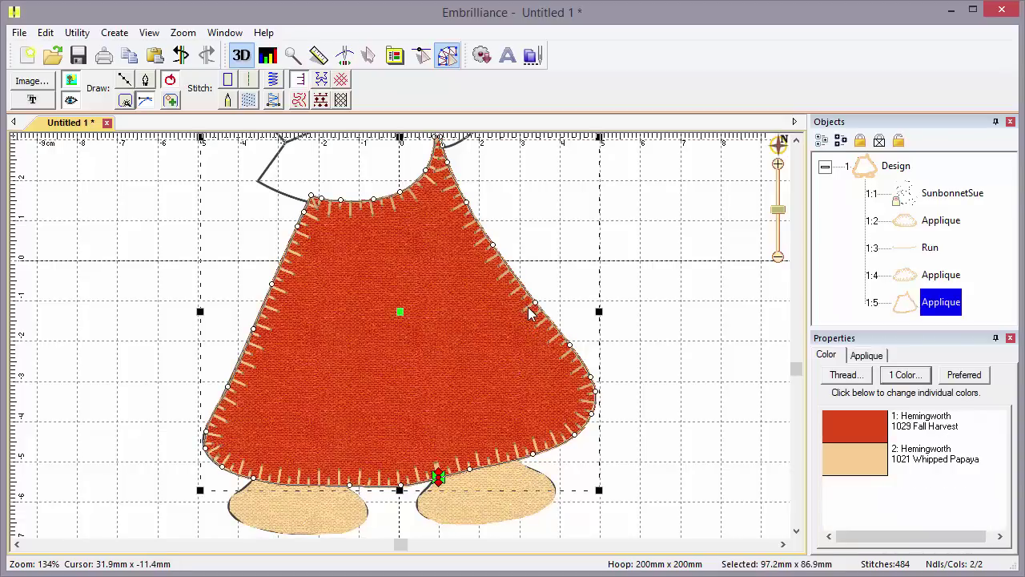
click(857, 357)
click(827, 484)
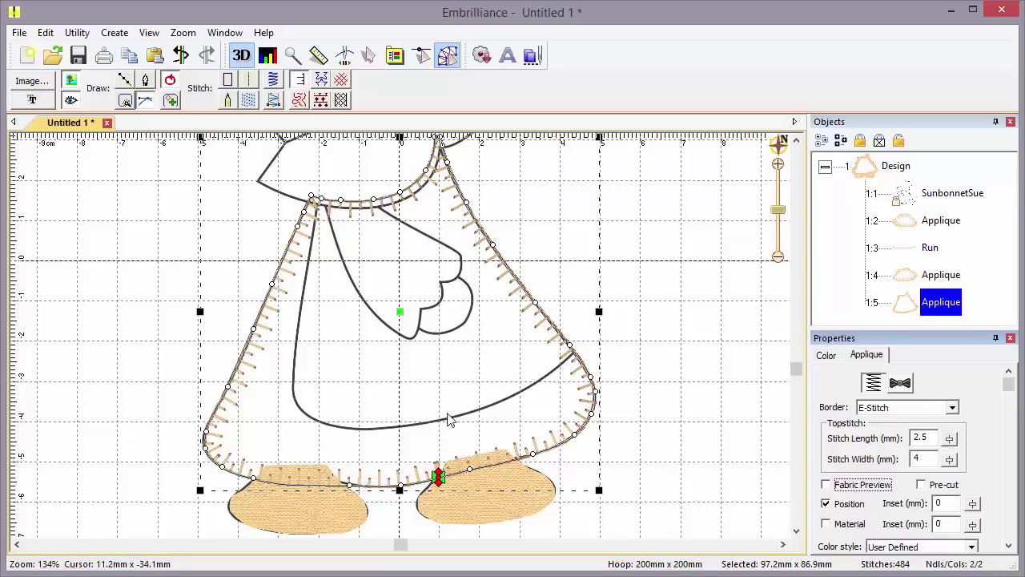
mouse_move(439, 478)
mouse_down()
mouse_move(437, 304)
mouse_move(386, 226)
mouse_move(348, 206)
mouse_up()
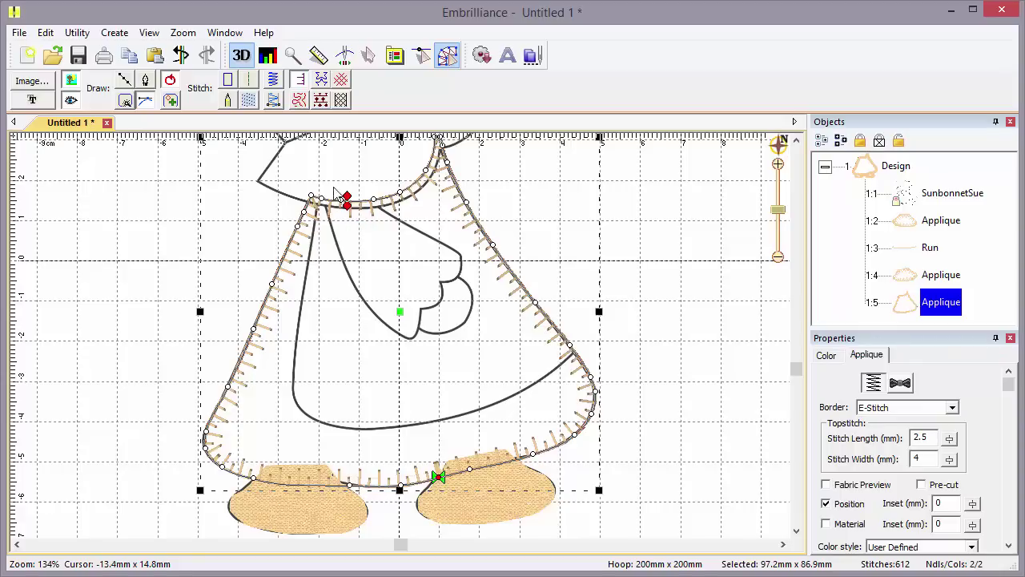
Draw a three-point running-stitch line from the neckline to the scallop and review its Run settings
click(252, 155)
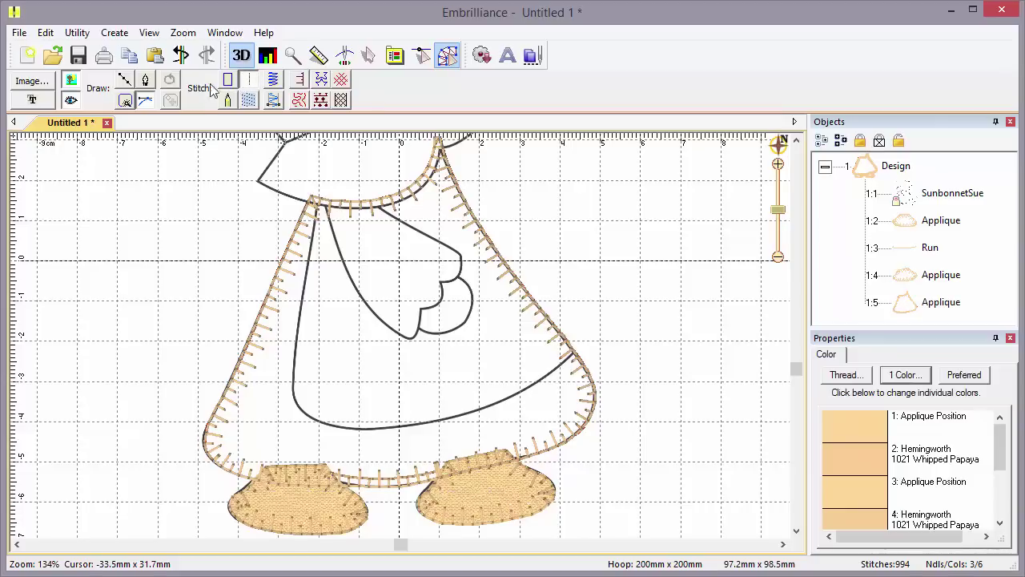
click(145, 97)
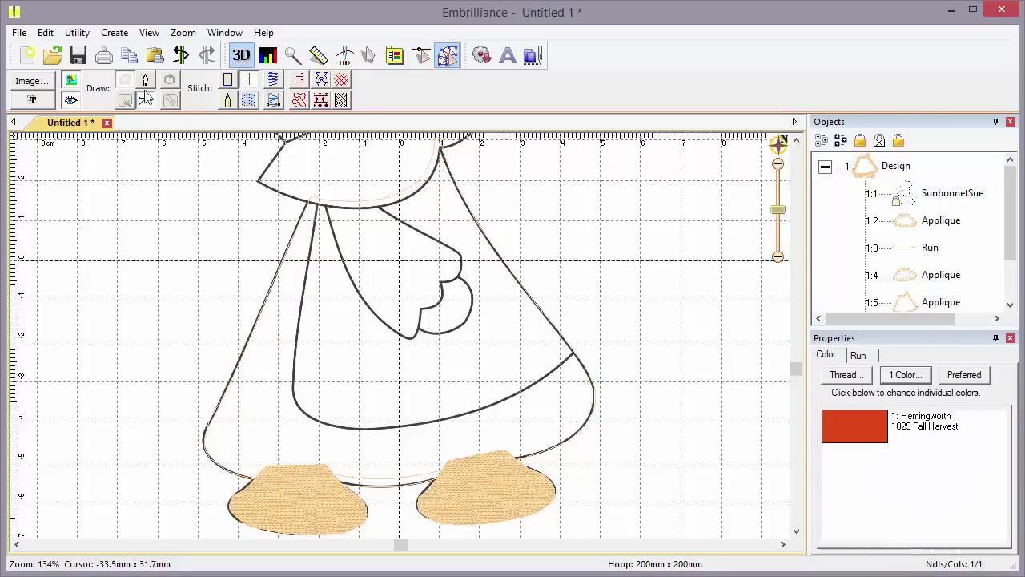
click(356, 202)
click(370, 247)
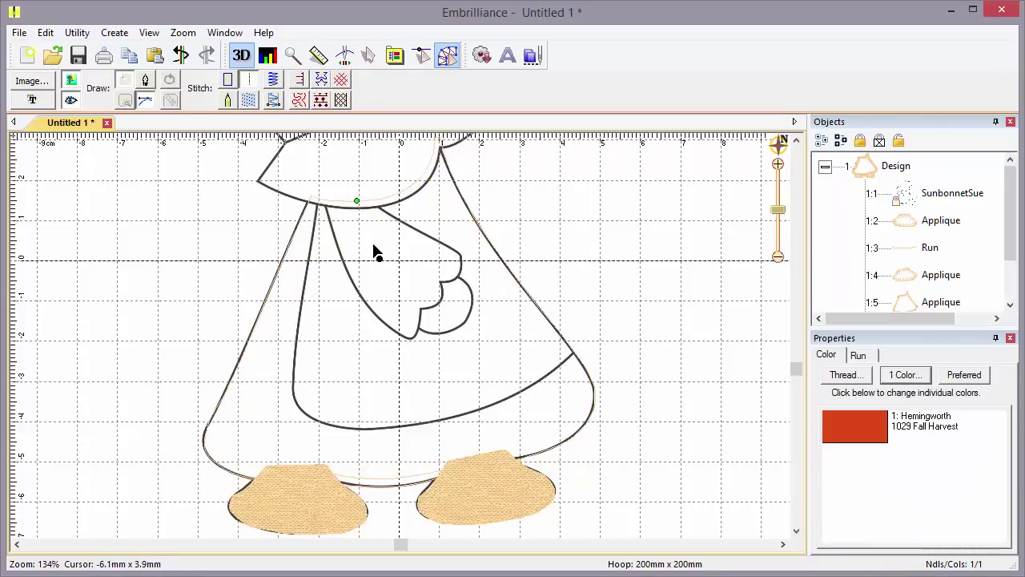
click(412, 287)
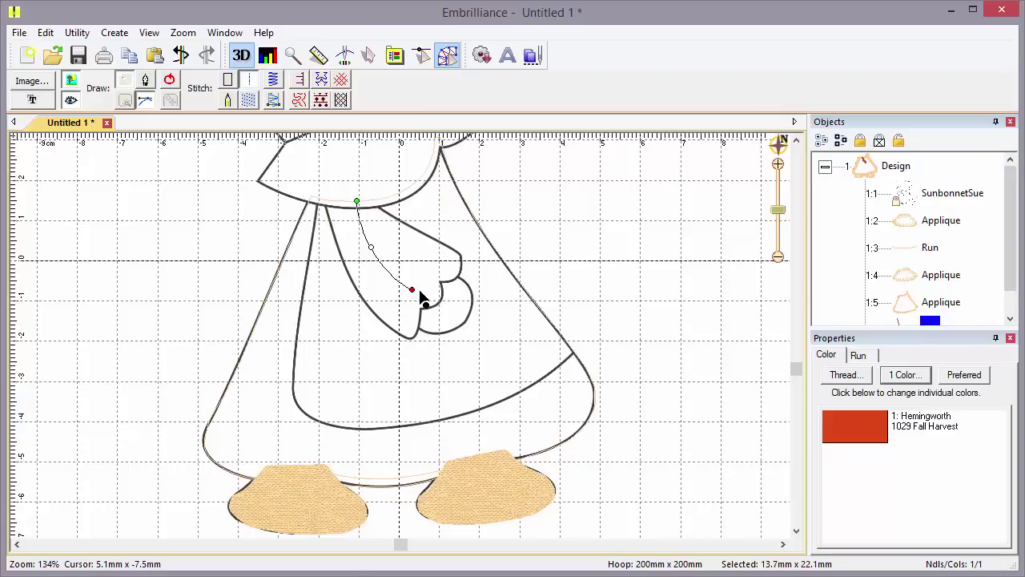
key(Return)
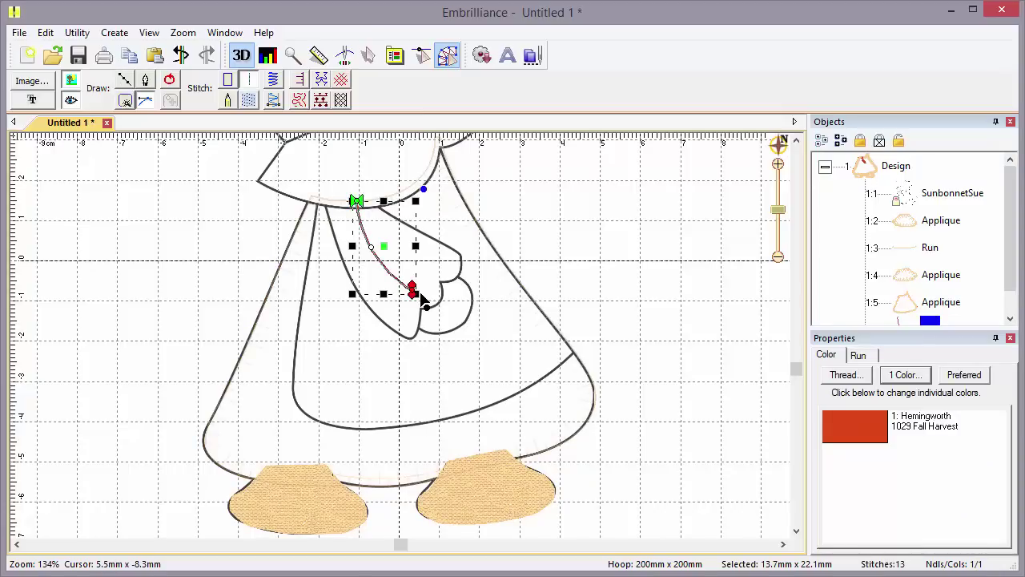
click(857, 354)
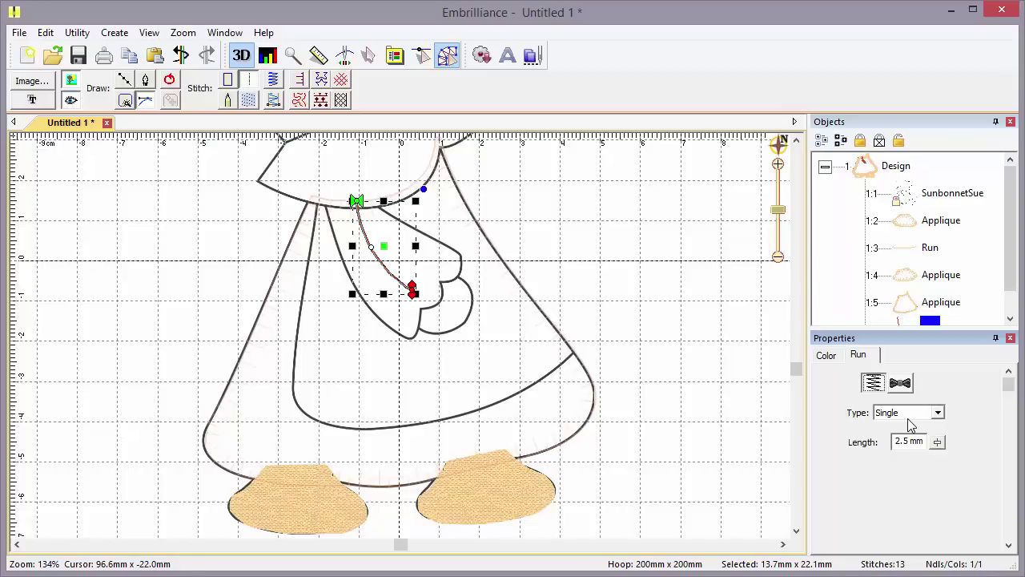
Begin a point-drawn outline at the run line's end, down the scallop's left side and bottom
click(426, 298)
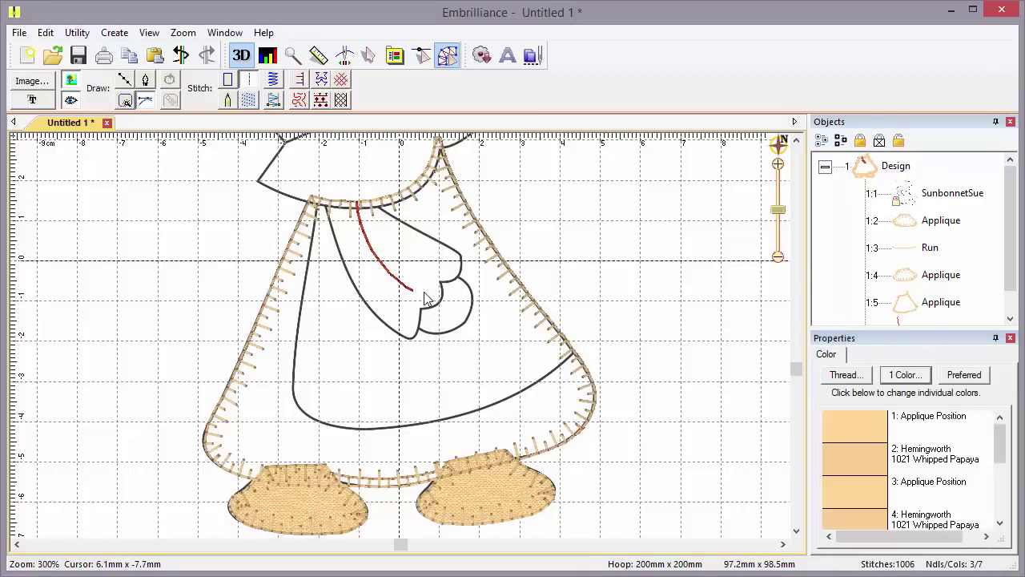
scroll(426, 298, up, 2)
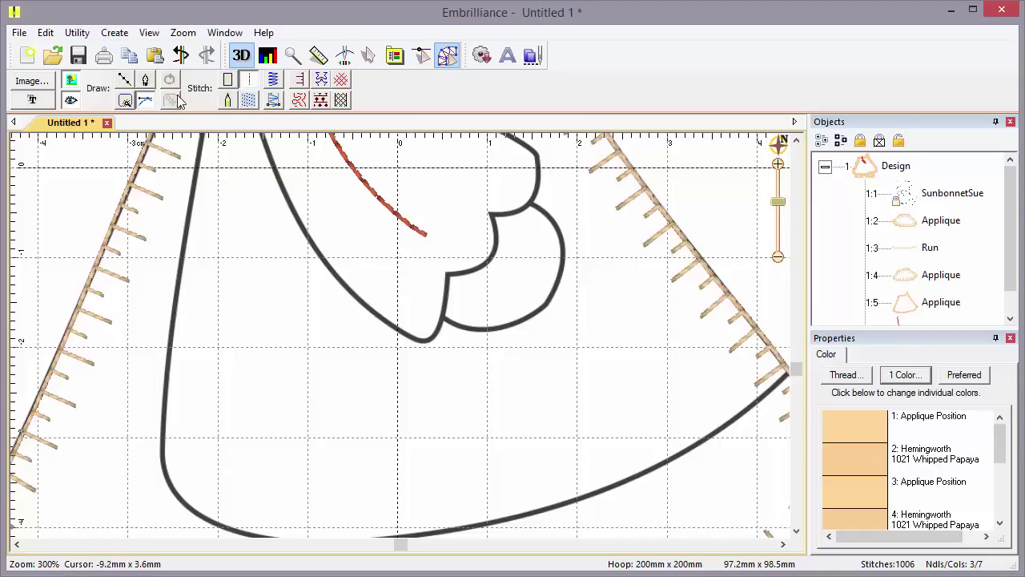
click(126, 84)
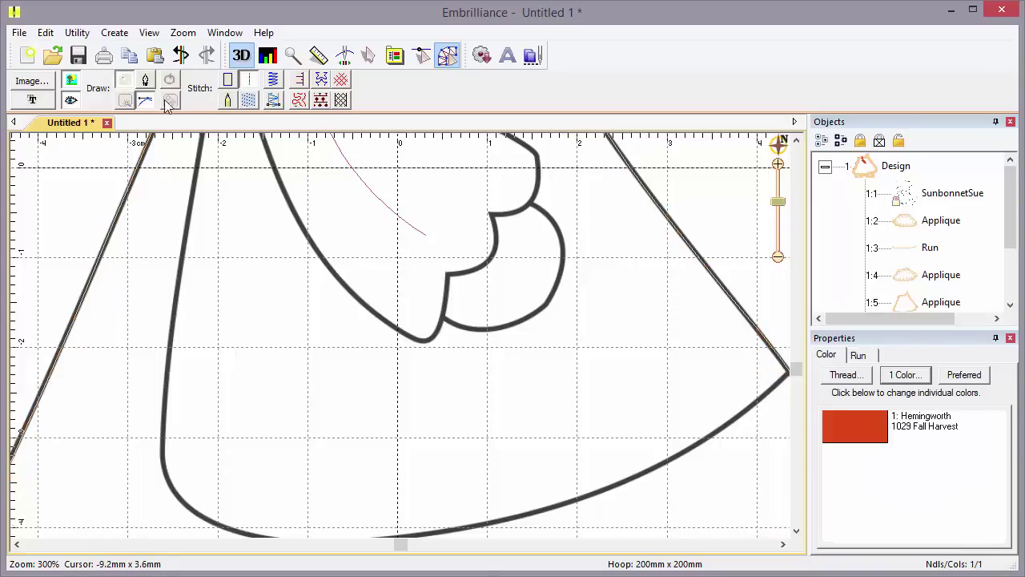
click(425, 235)
click(406, 273)
click(427, 306)
click(456, 325)
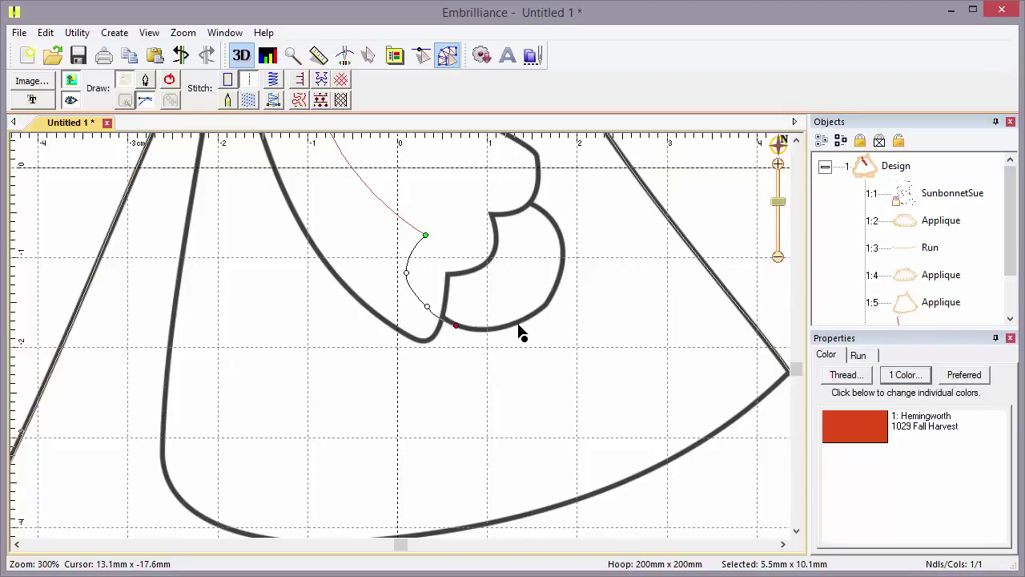
click(519, 321)
Trace up the scallop's right edge and across its top, close the outline, and move its start to the bottom
click(544, 304)
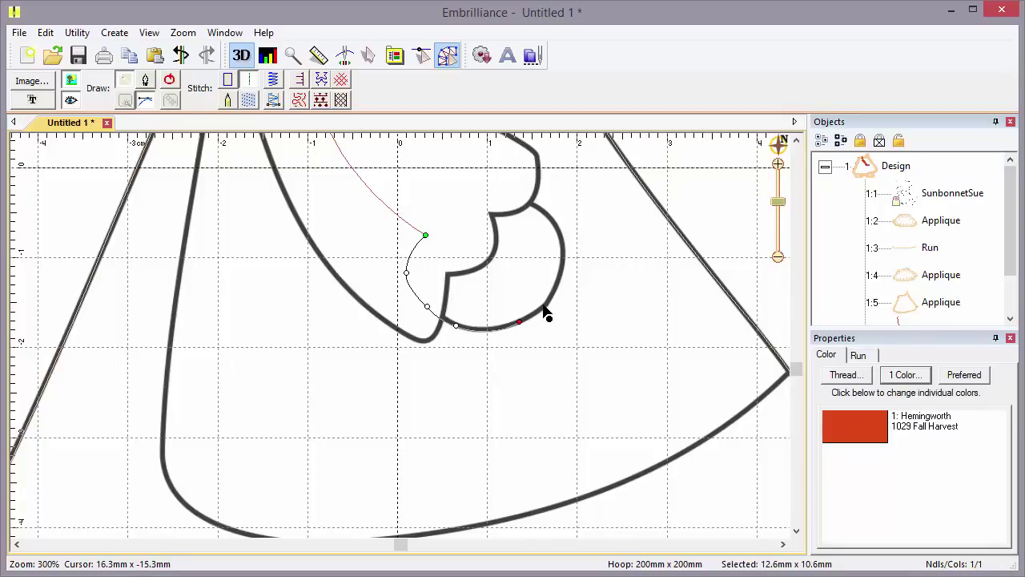
click(564, 270)
click(557, 224)
click(529, 199)
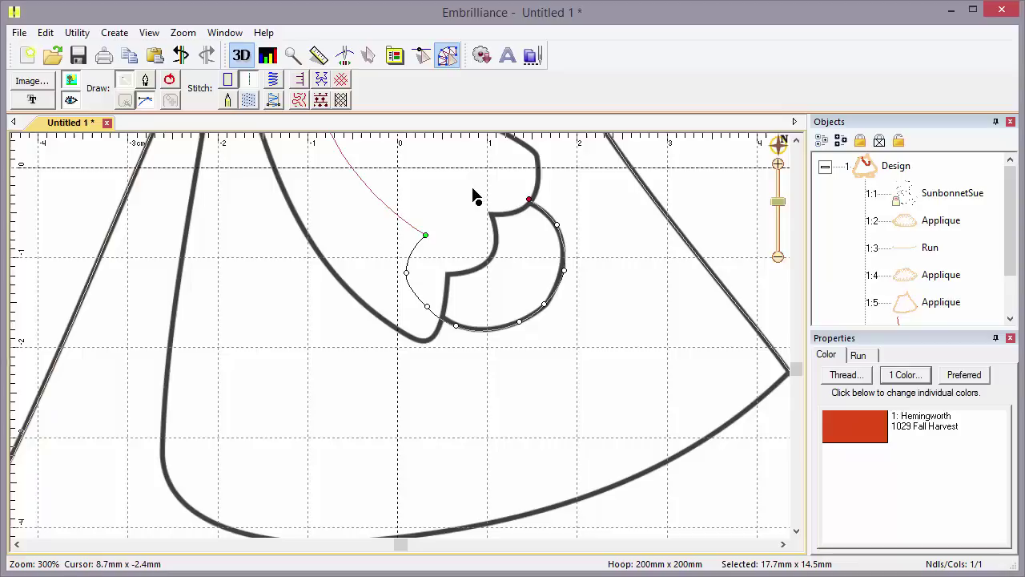
click(473, 191)
click(443, 211)
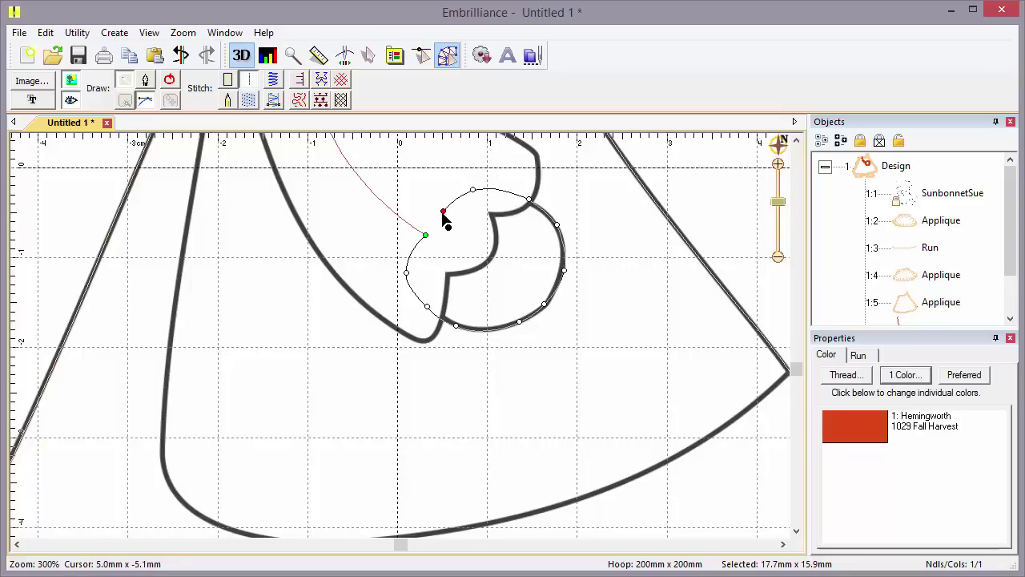
key(Return)
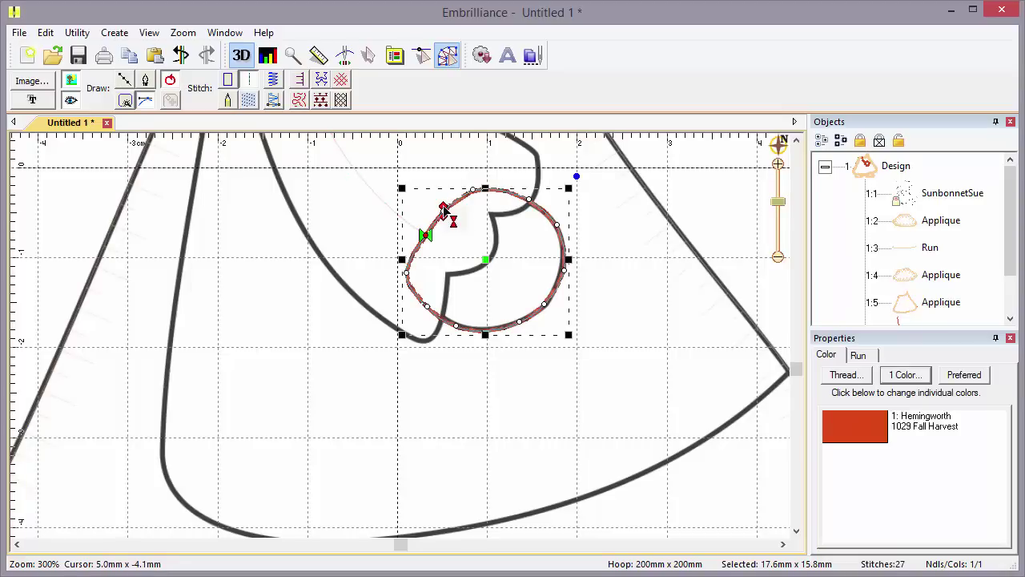
mouse_move(445, 210)
mouse_down()
mouse_move(457, 269)
mouse_move(447, 319)
mouse_up()
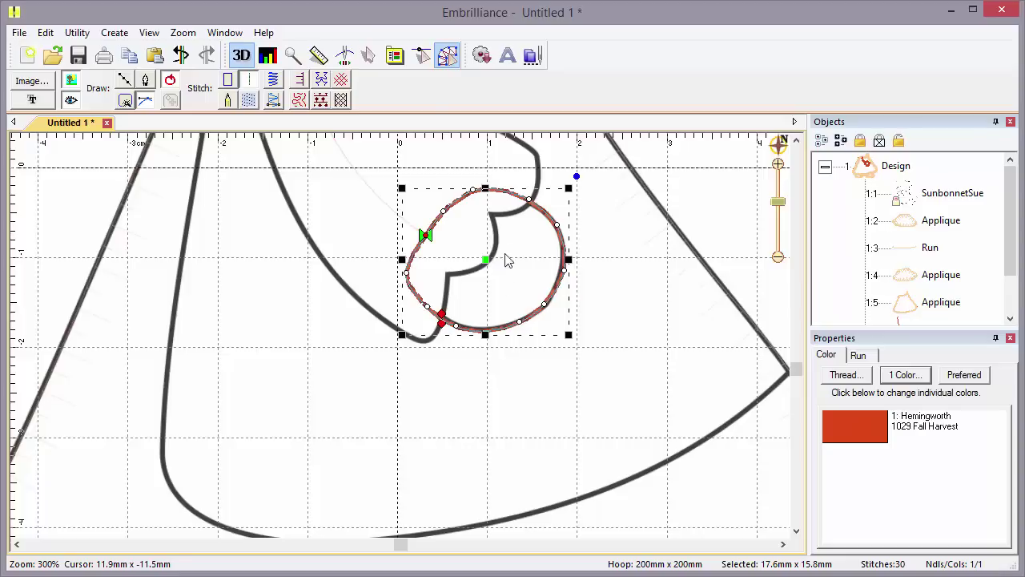
Make the hand shape an applique stitched in Hemingworth 1170 Peach Pastel
click(301, 87)
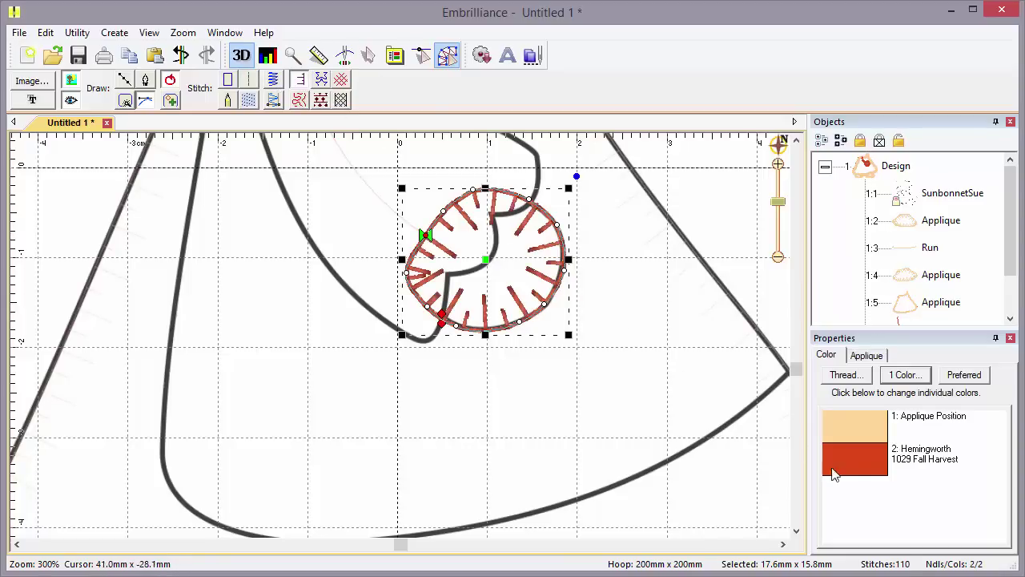
double_click(859, 467)
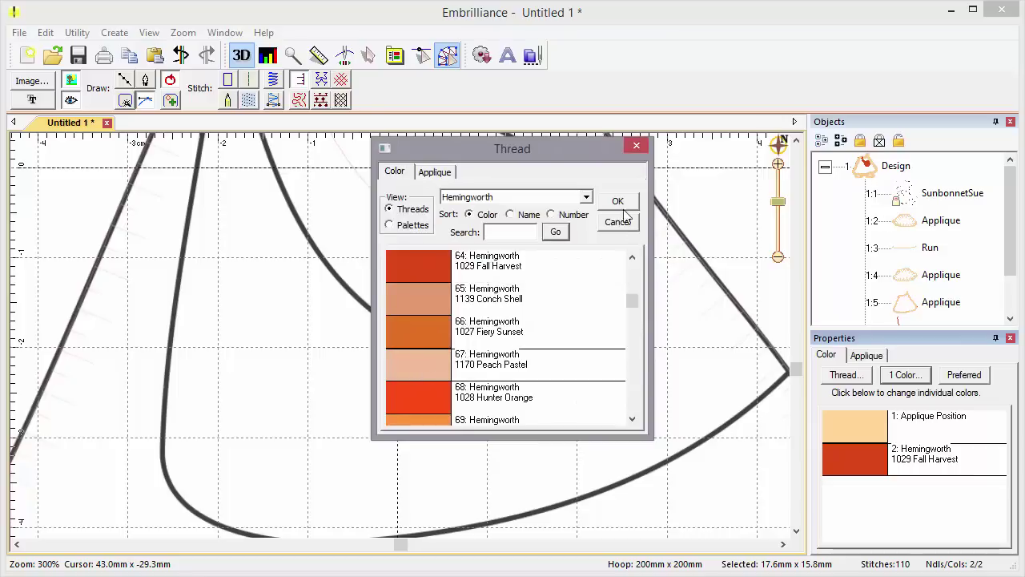
click(622, 202)
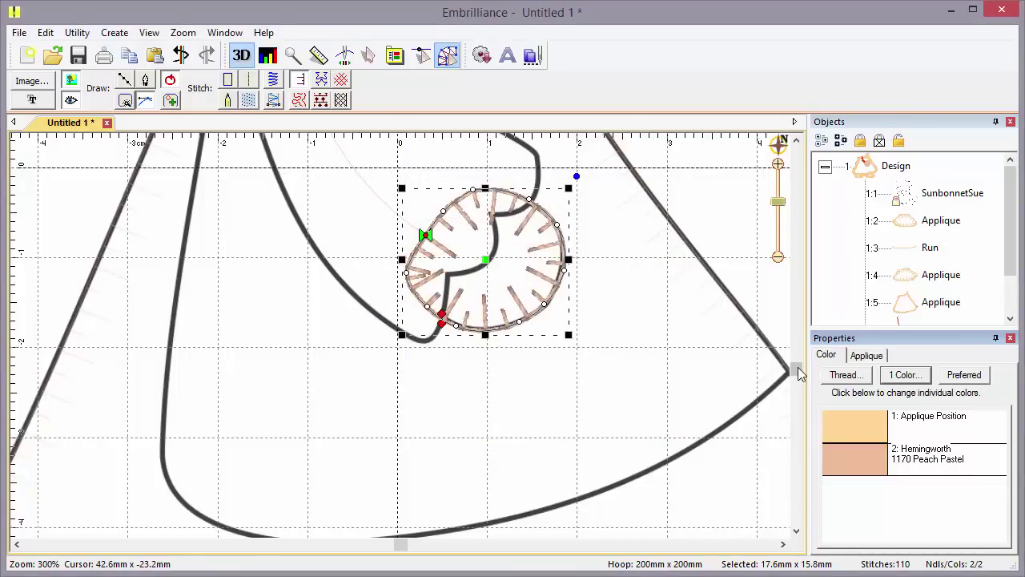
drag(797, 368, 792, 338)
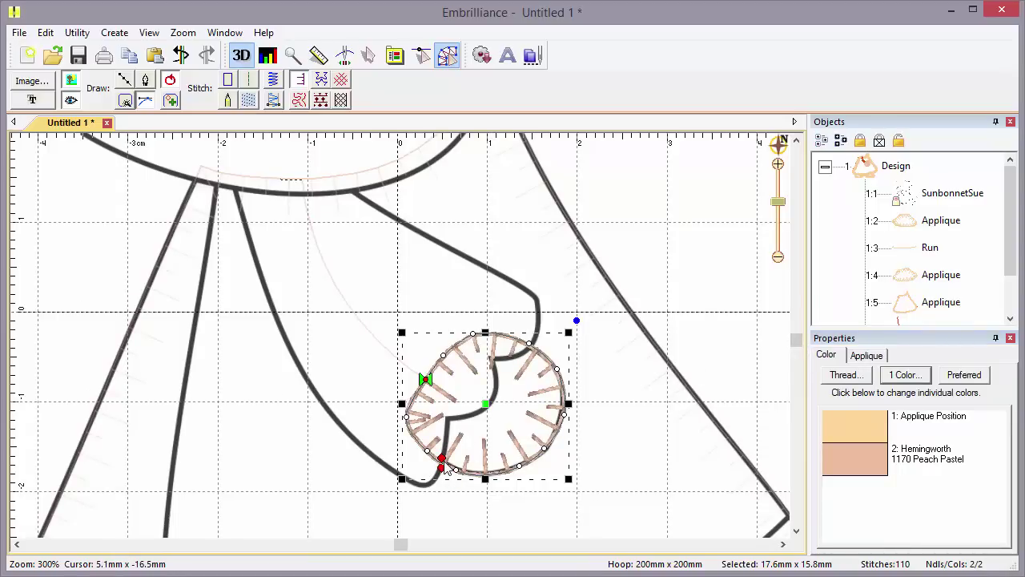
Start the sleeve outline along the hand's edge, with a cusp at the cuff, up to the sleeve tip
click(145, 99)
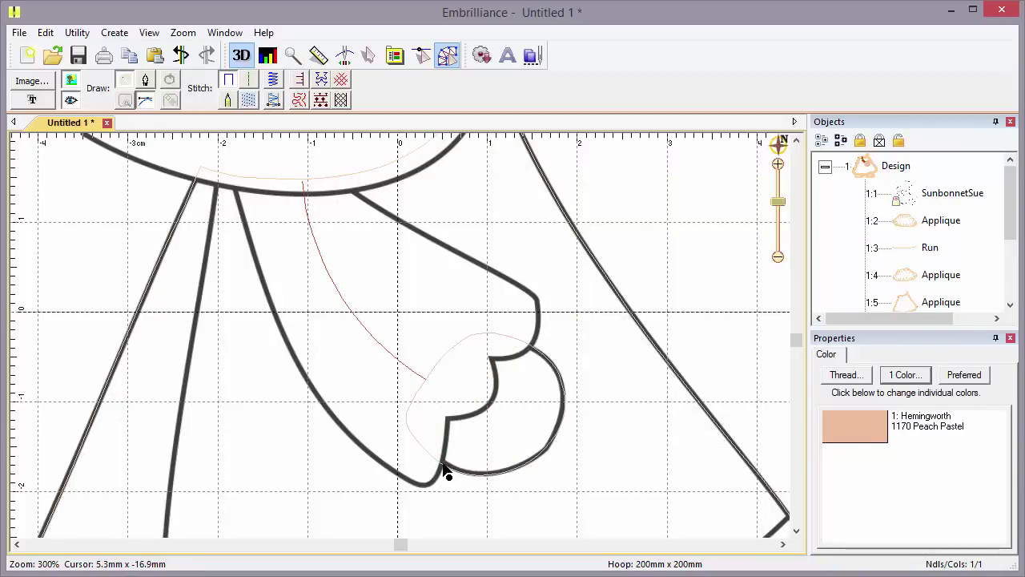
click(446, 439)
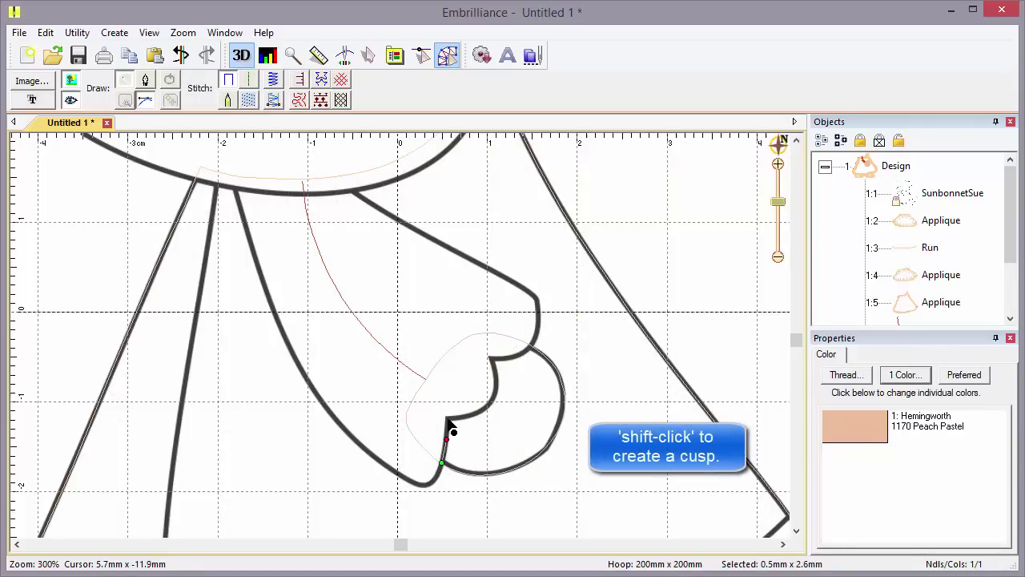
shift+click(448, 417)
click(475, 414)
click(494, 399)
click(498, 371)
shift+click(490, 357)
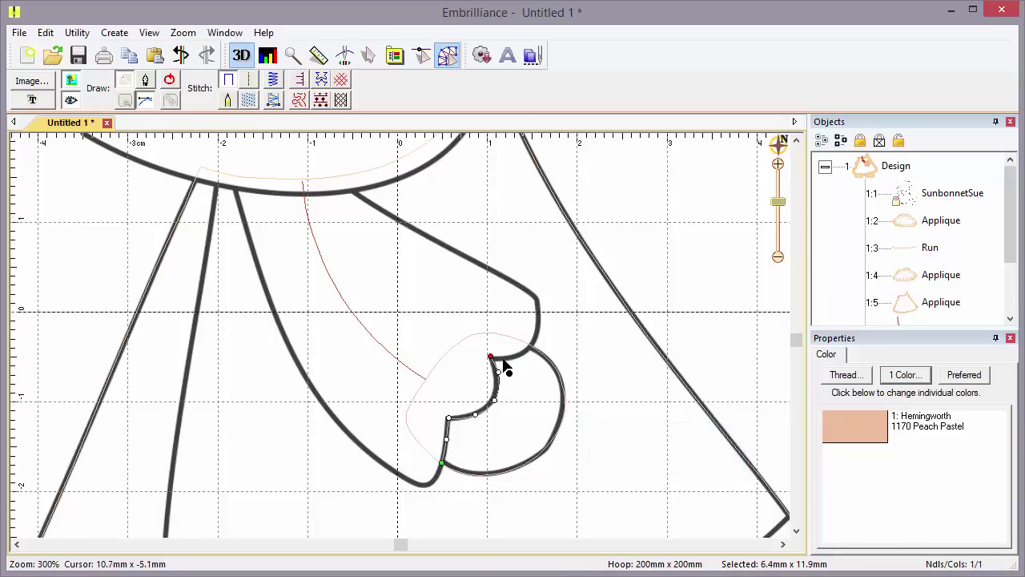
click(518, 354)
click(538, 328)
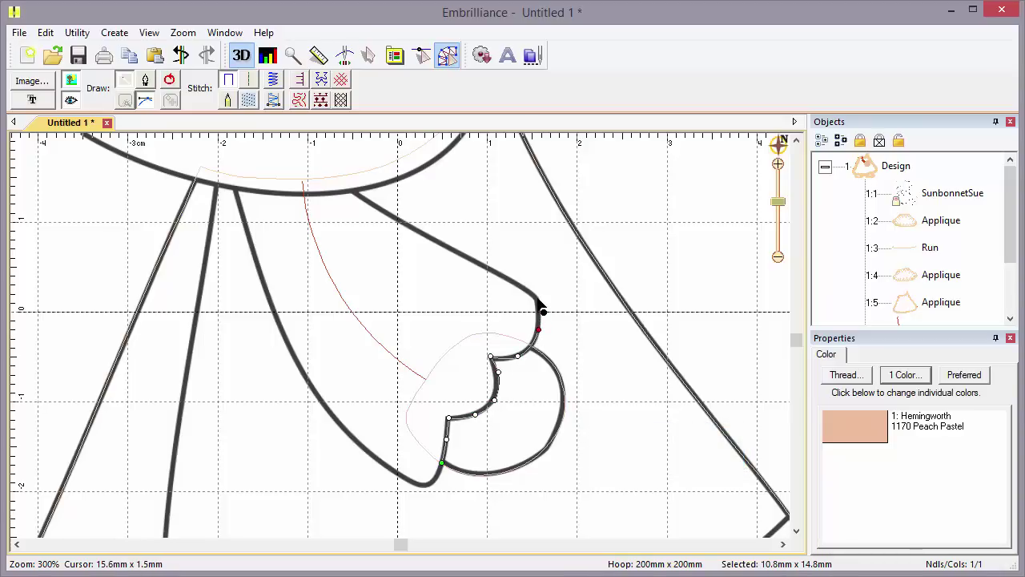
click(538, 298)
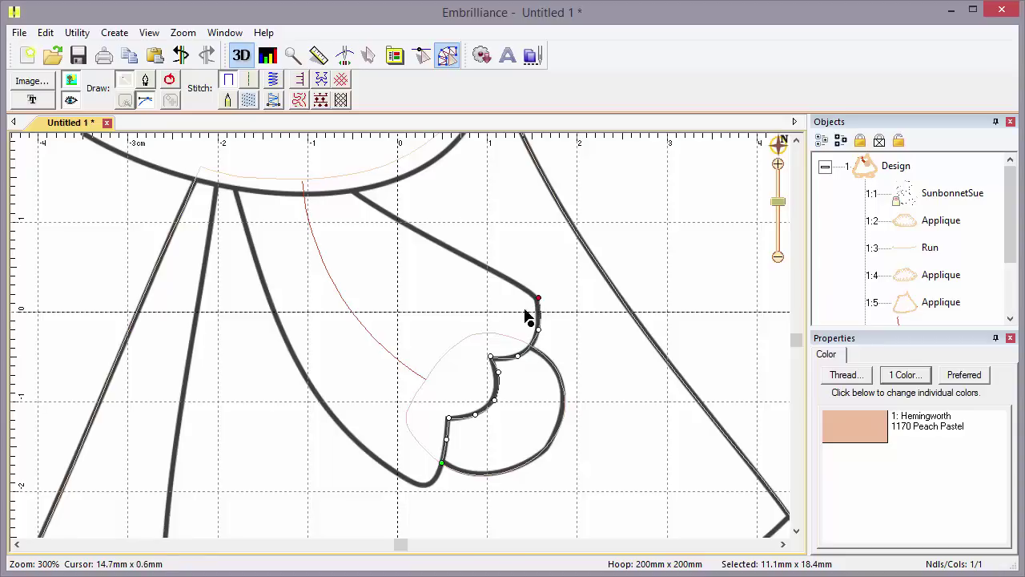
Trace the upper sleeve edge up to the collar and along it to the top-left corner
click(465, 258)
click(386, 212)
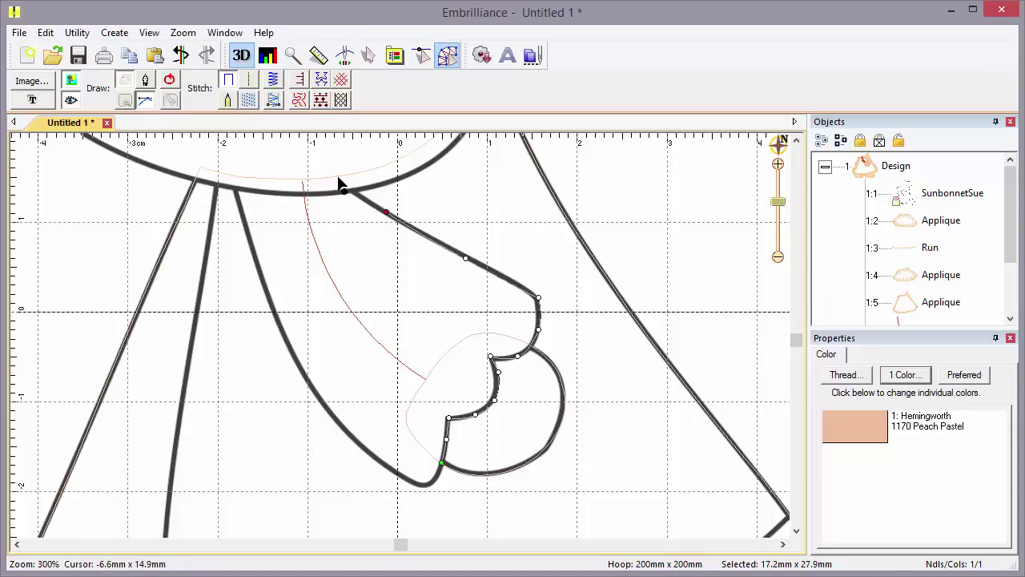
click(338, 177)
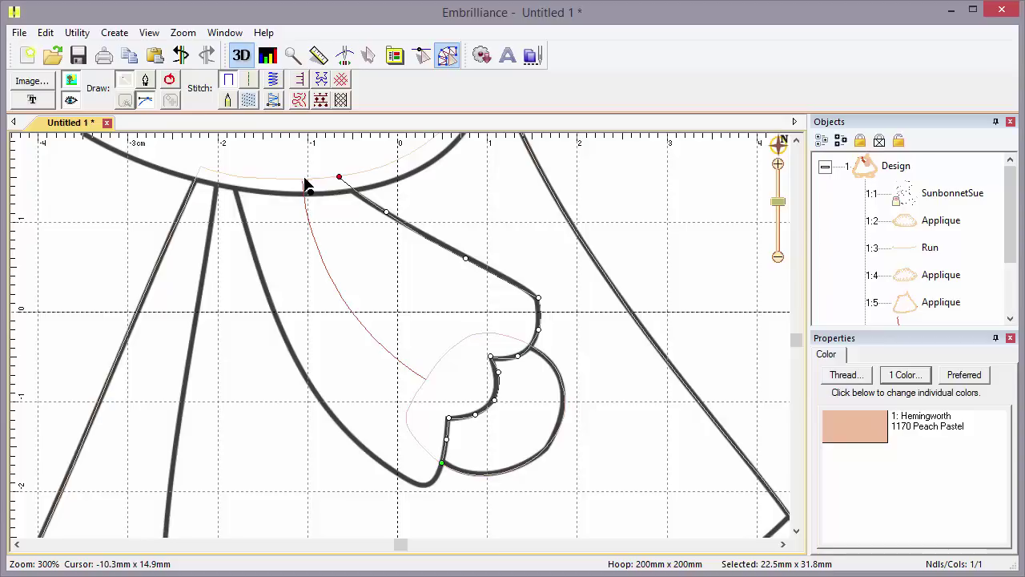
click(304, 177)
click(257, 177)
click(234, 174)
Trace down the sleeve's left edge and bottom curve back to the start, then close the outline
click(241, 215)
click(265, 297)
click(317, 398)
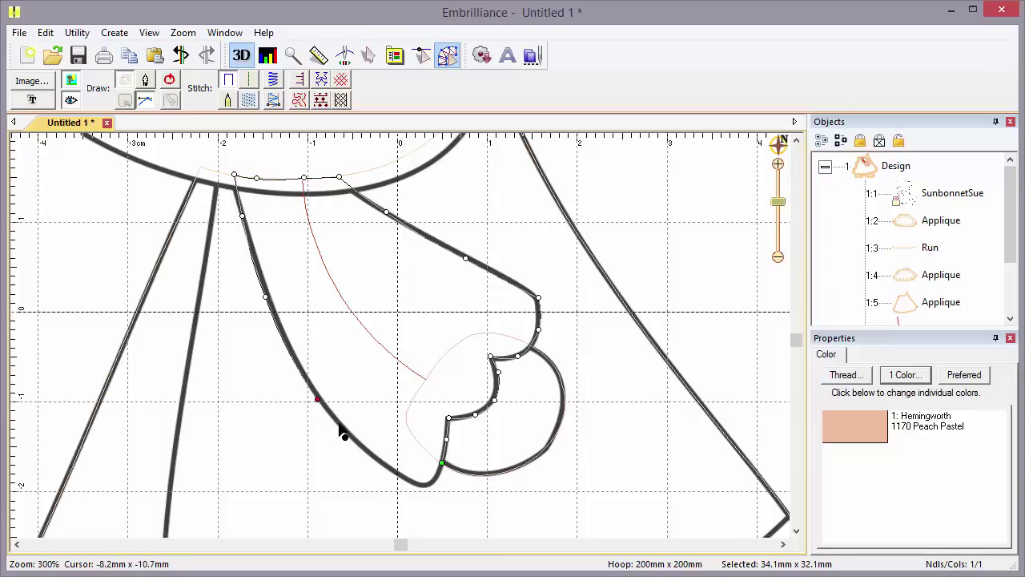
click(375, 458)
click(410, 481)
click(424, 486)
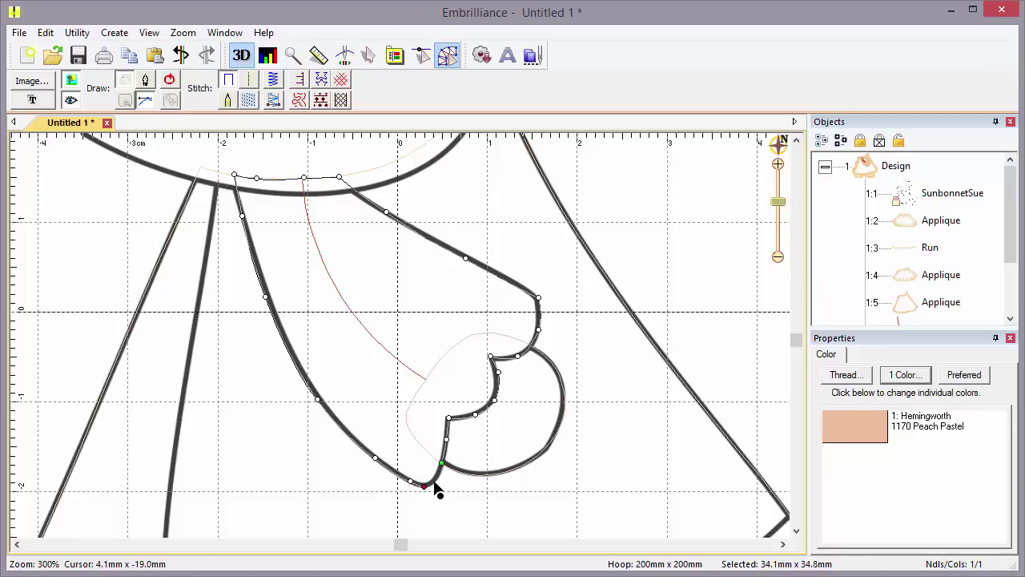
click(435, 482)
click(444, 475)
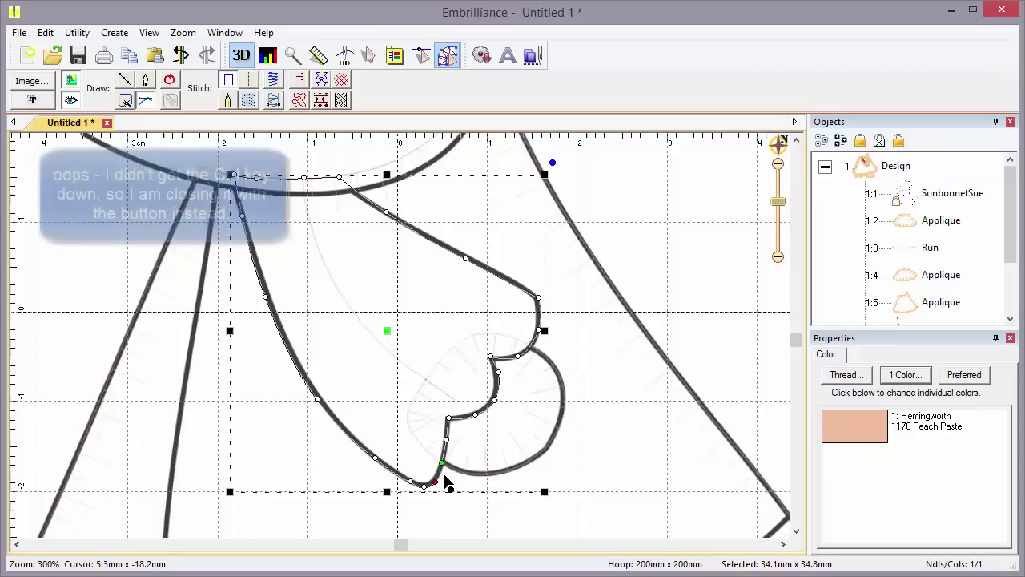
click(176, 83)
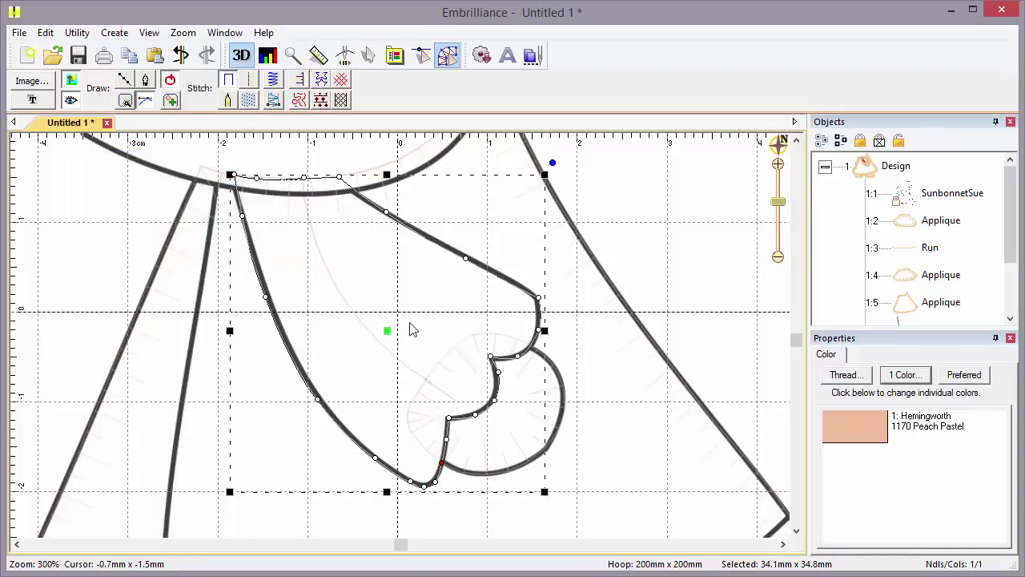
Make the sleeve an applique stitched in 1094 Cucumber Melon
click(300, 82)
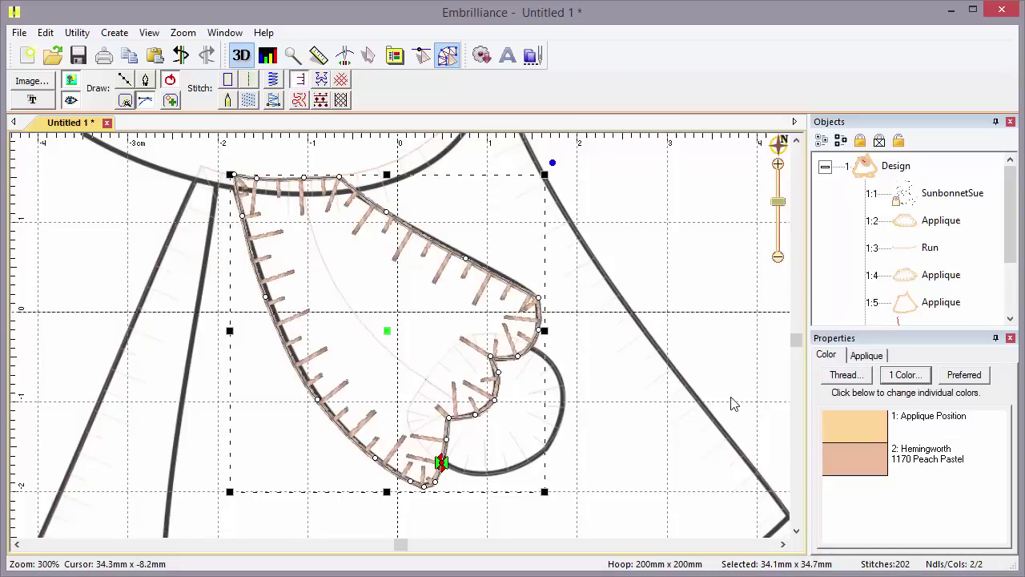
double_click(858, 467)
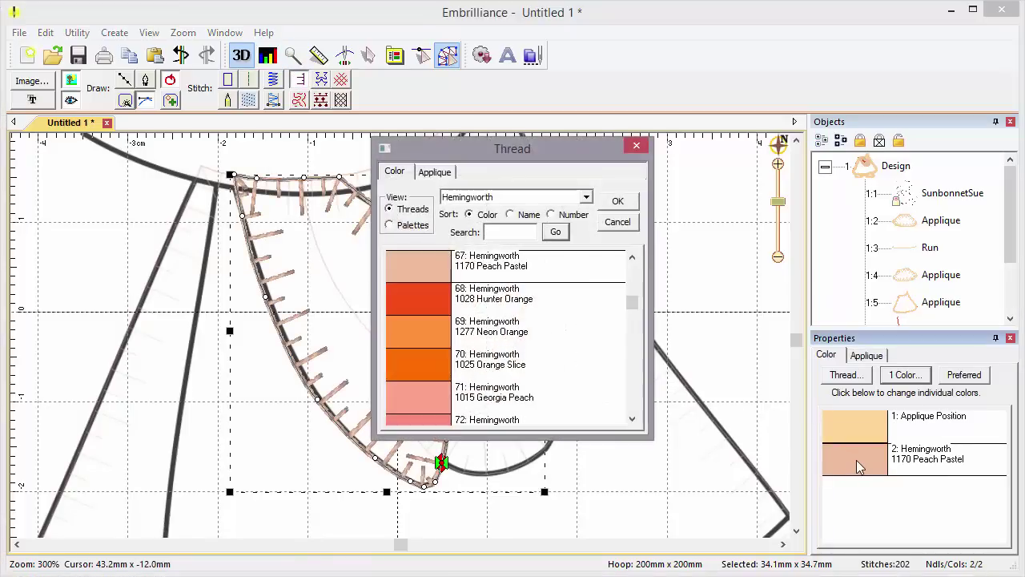
drag(637, 310, 622, 361)
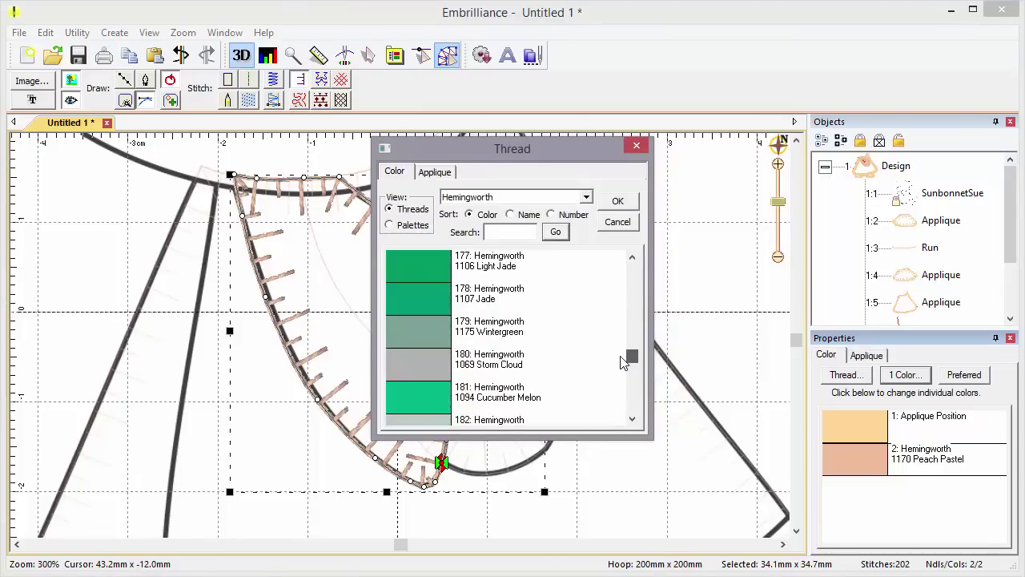
click(449, 388)
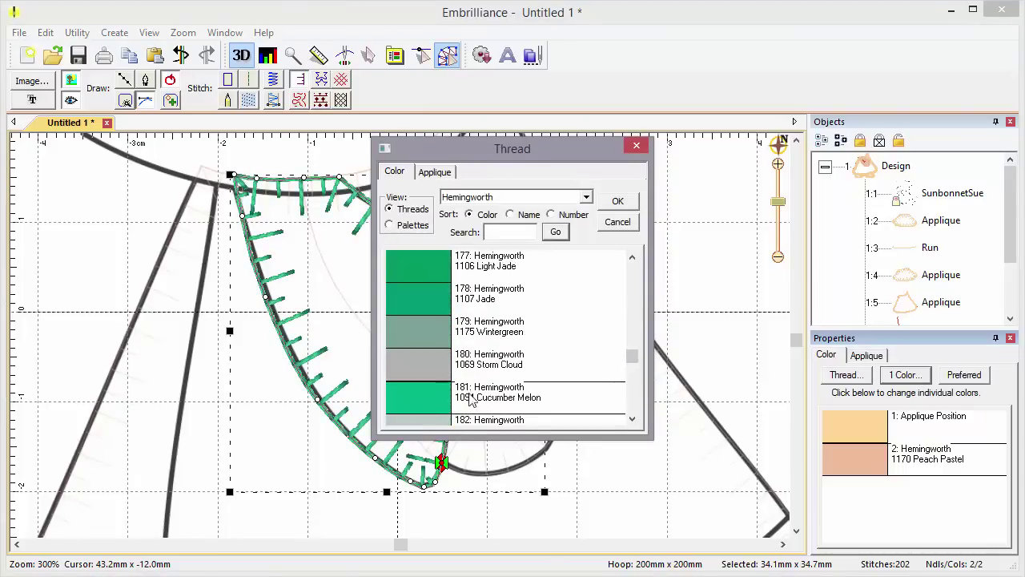
click(618, 203)
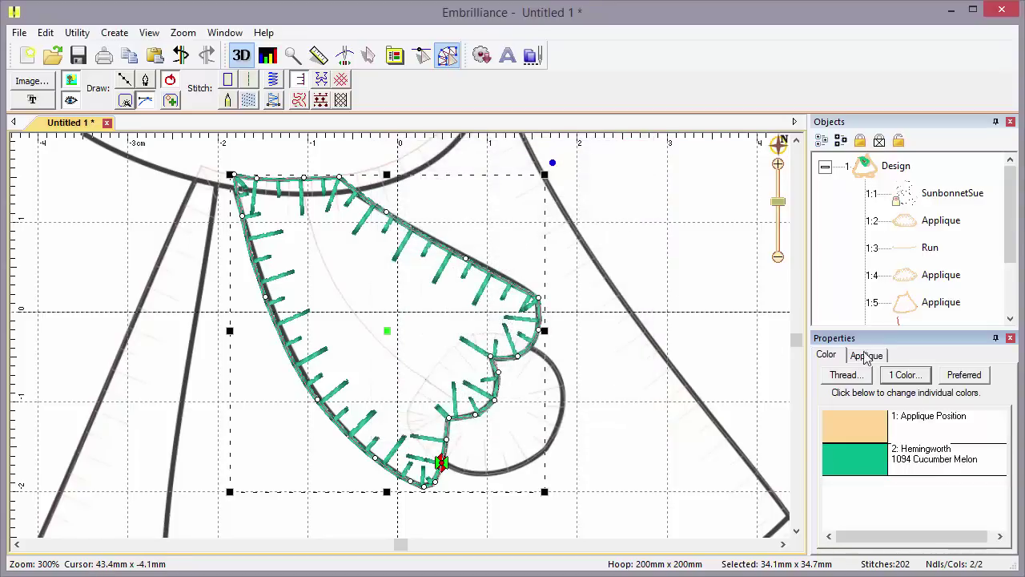
Turn on Fabric Preview for both the sleeve and hand appliques
click(871, 359)
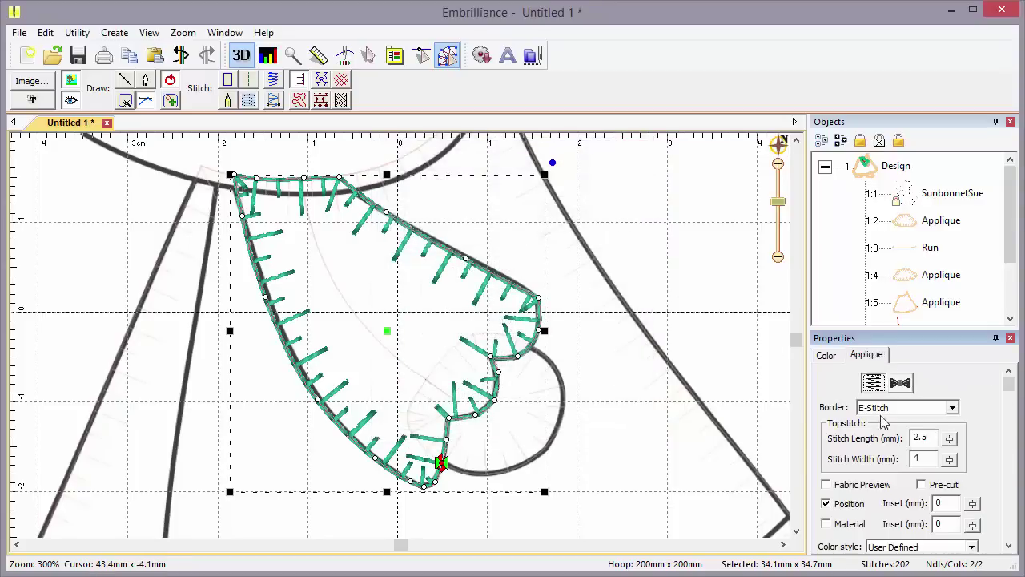
click(865, 486)
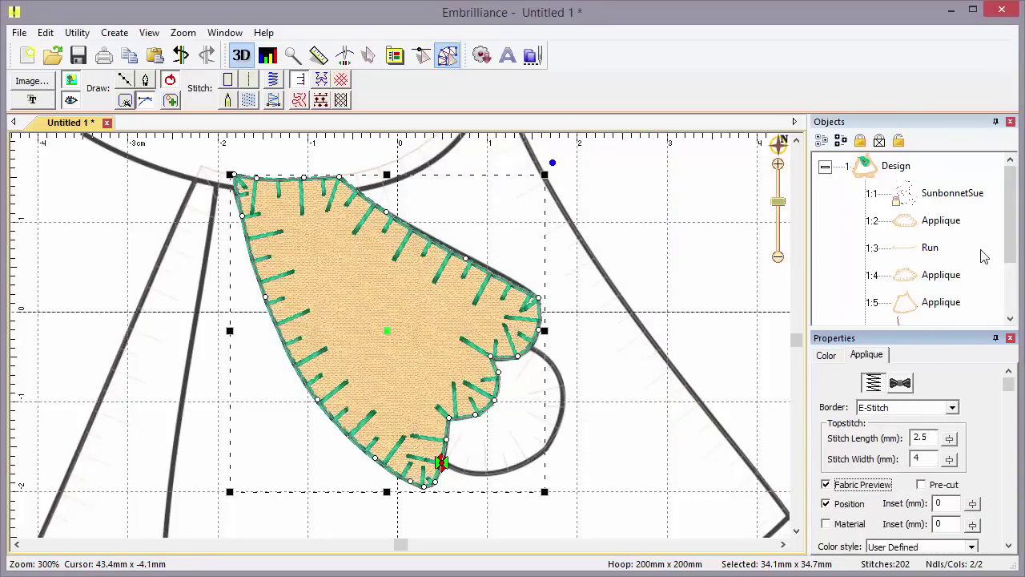
drag(1011, 244, 1015, 292)
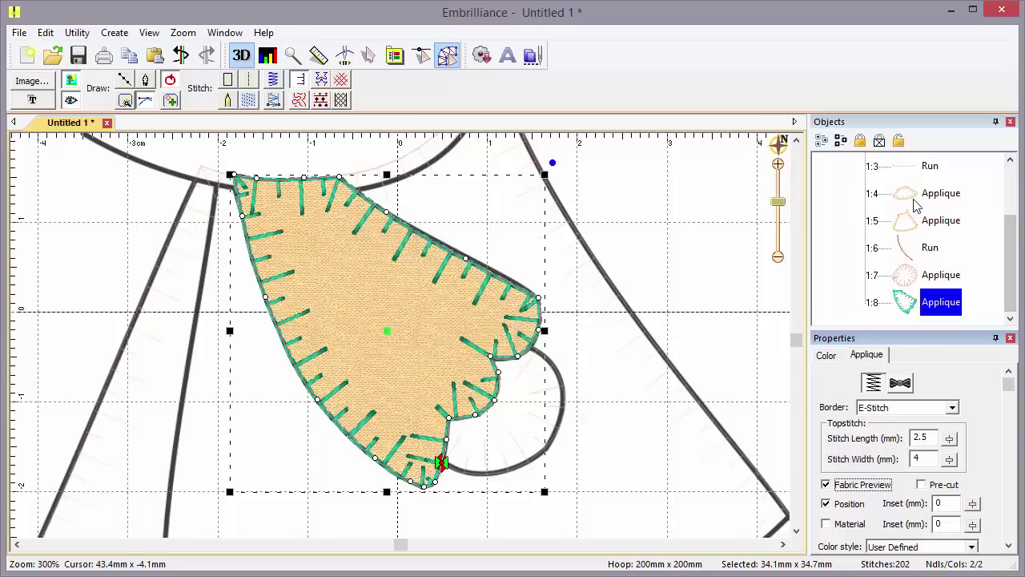
click(917, 274)
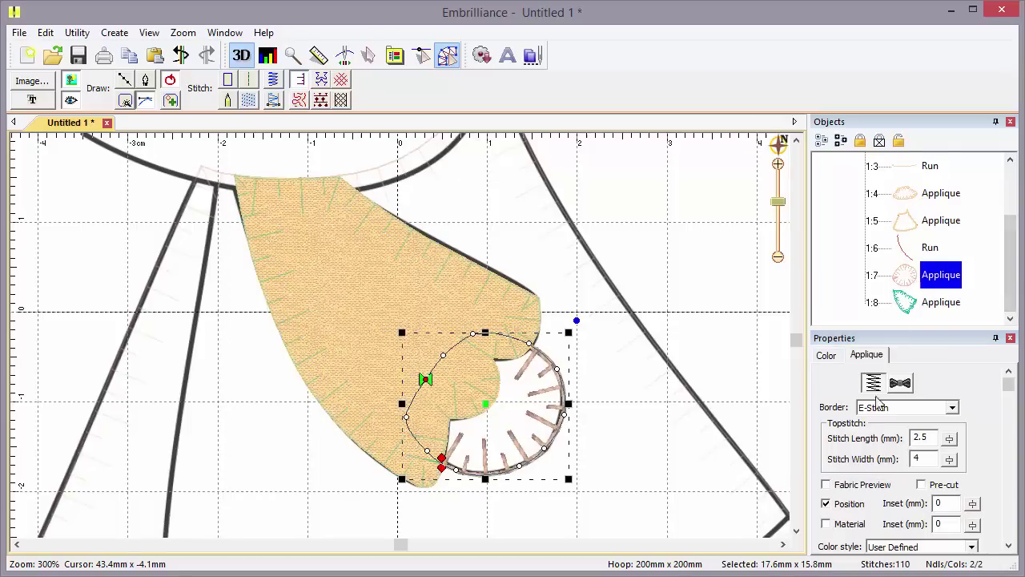
click(861, 486)
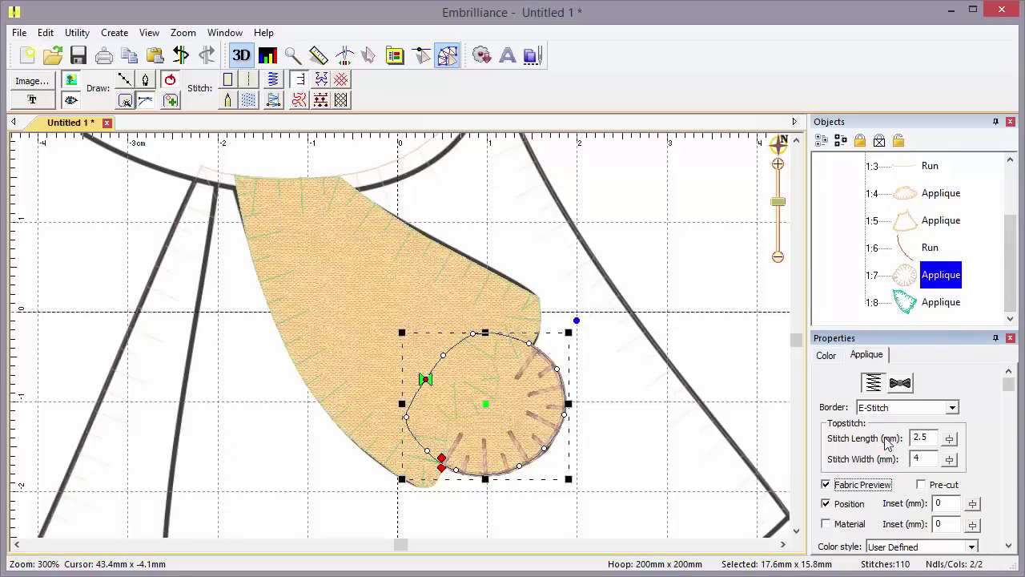
click(943, 308)
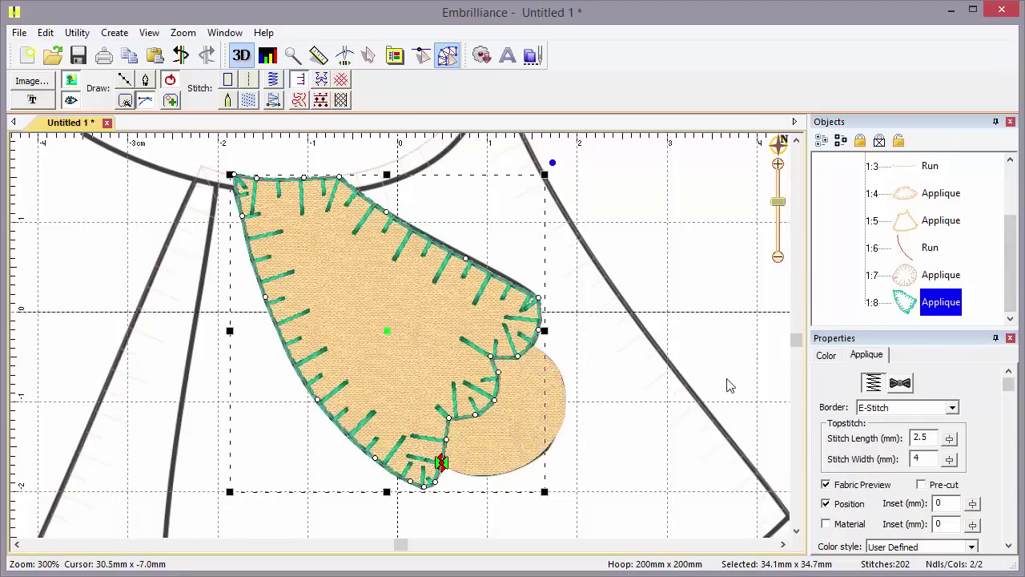
Set the sleeve's applique fabric to Cucumber Melon green from the Current Page palette
click(825, 356)
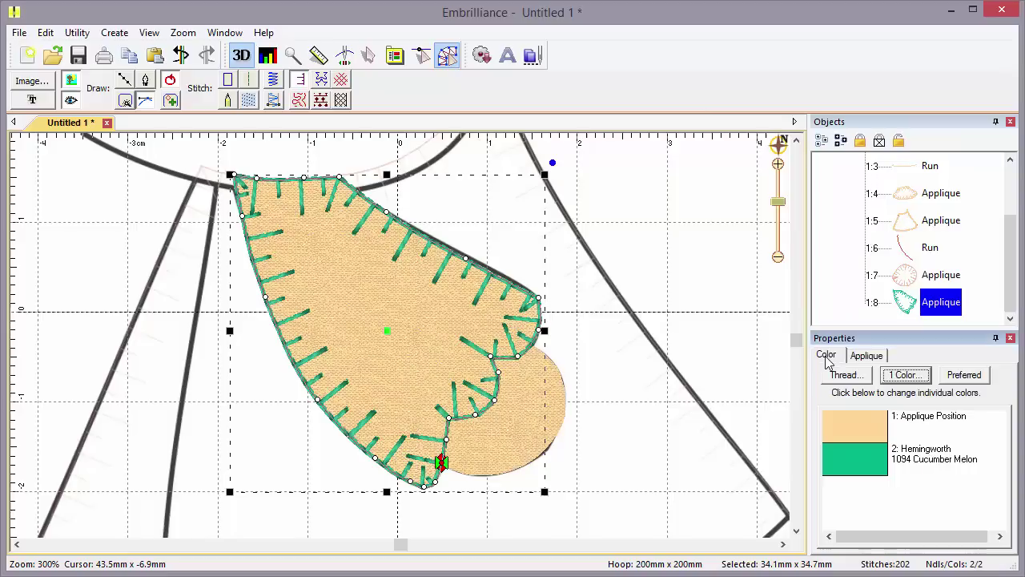
click(863, 433)
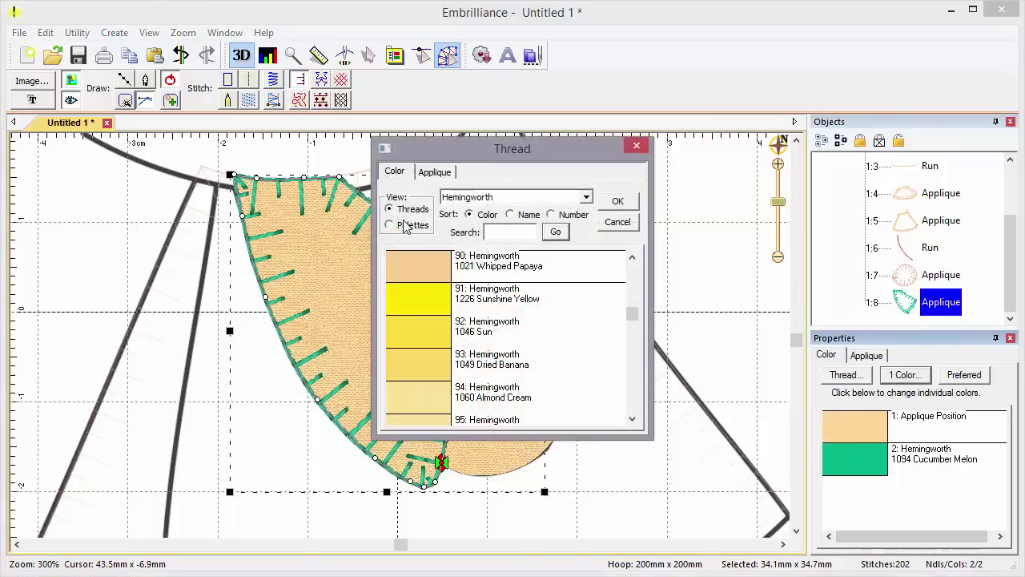
click(390, 225)
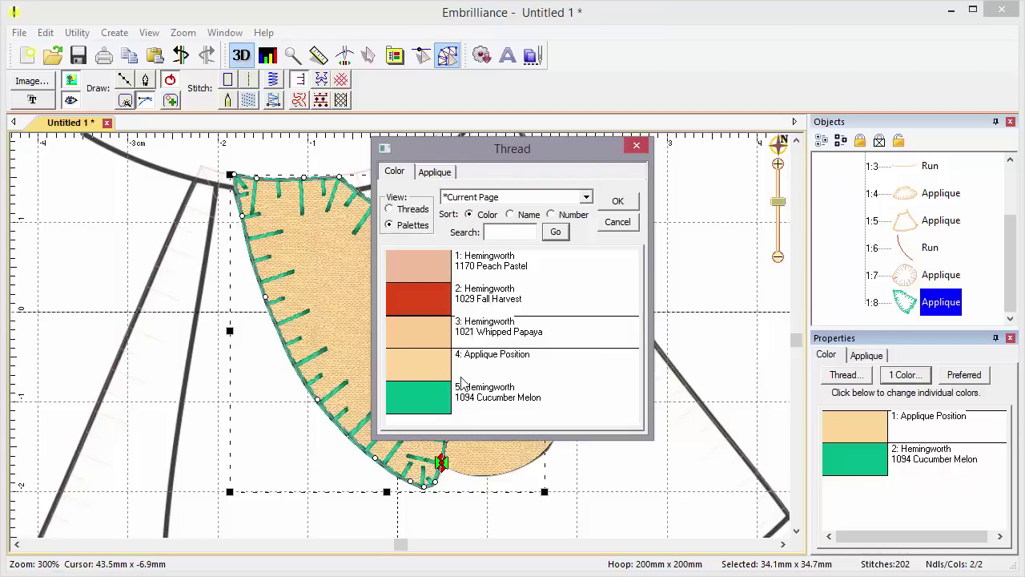
click(432, 407)
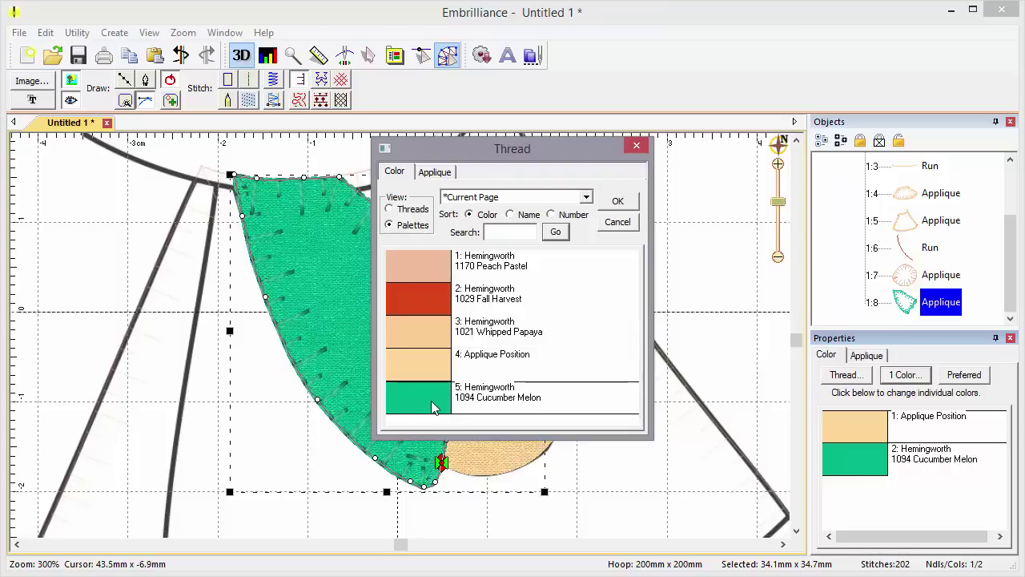
click(618, 203)
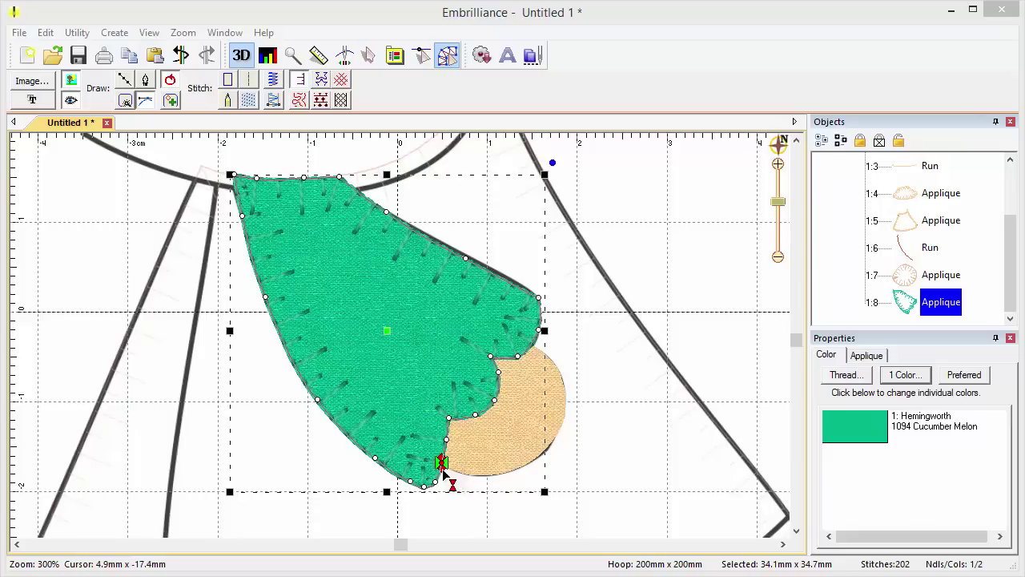
Move the sleeve's stitch start to its upper-left corner, then deselect to preview all stitches
mouse_move(444, 475)
mouse_down()
mouse_move(309, 439)
mouse_move(232, 173)
mouse_up()
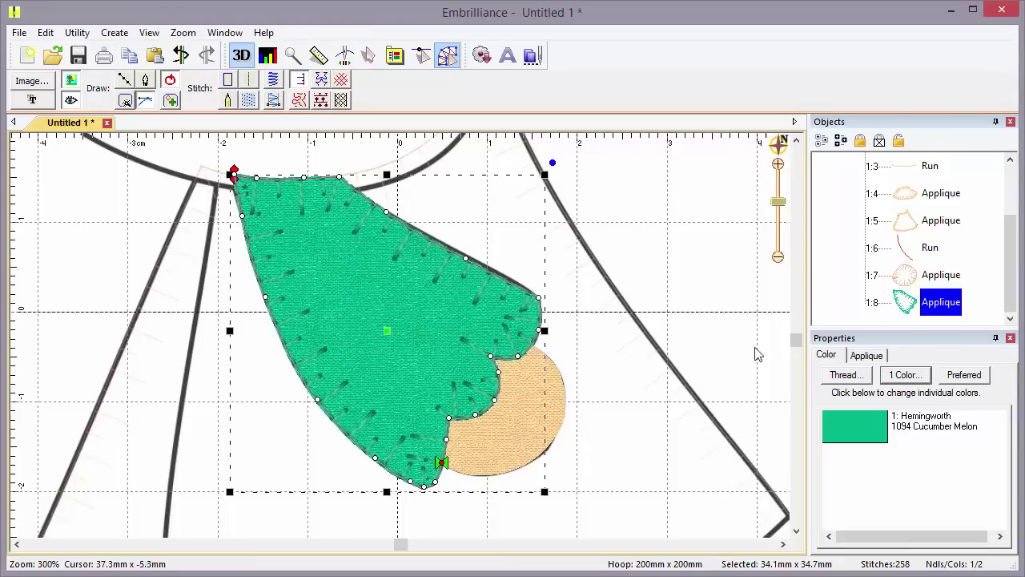
mouse_move(796, 343)
mouse_down()
mouse_move(794, 371)
mouse_move(795, 344)
mouse_up()
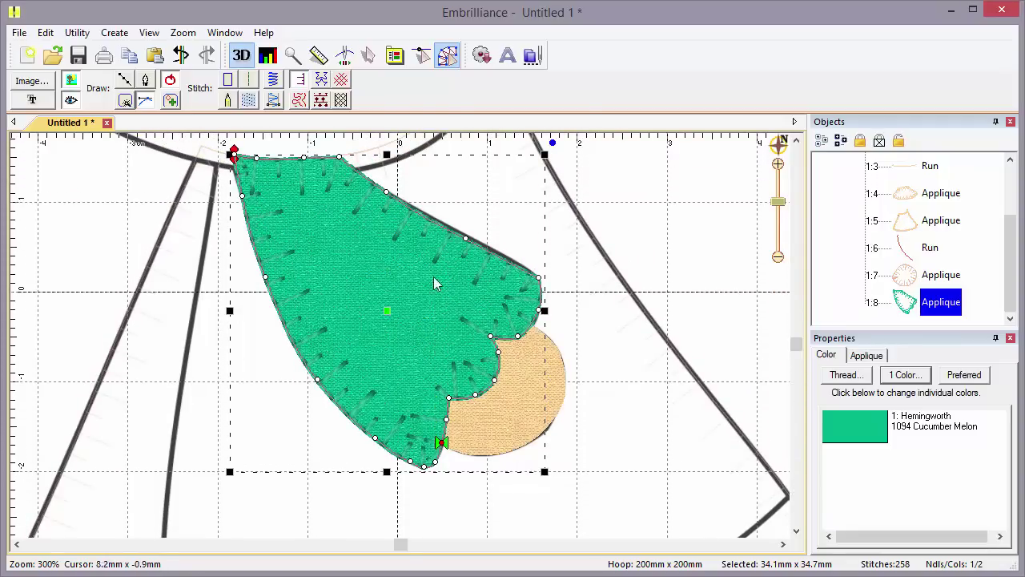
click(225, 184)
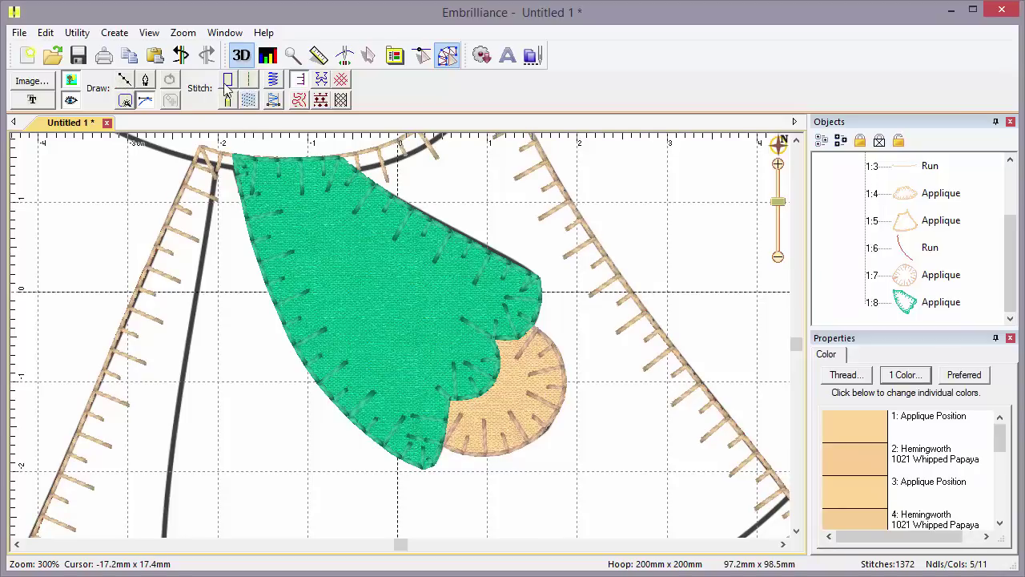
Start a point-drawn line at the apron's top and trace down its left edge to the lower corner
click(127, 80)
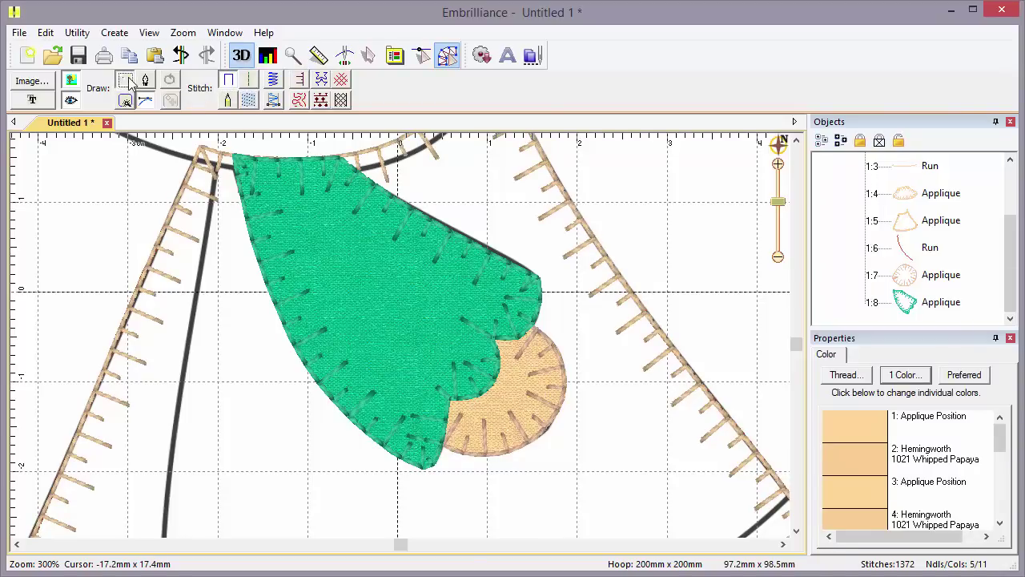
click(219, 164)
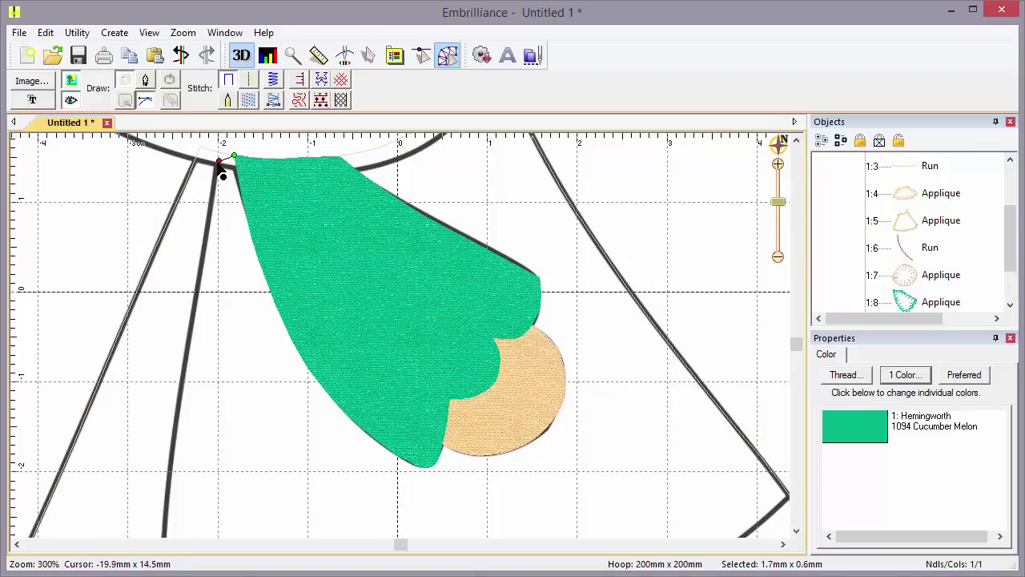
click(188, 346)
click(169, 478)
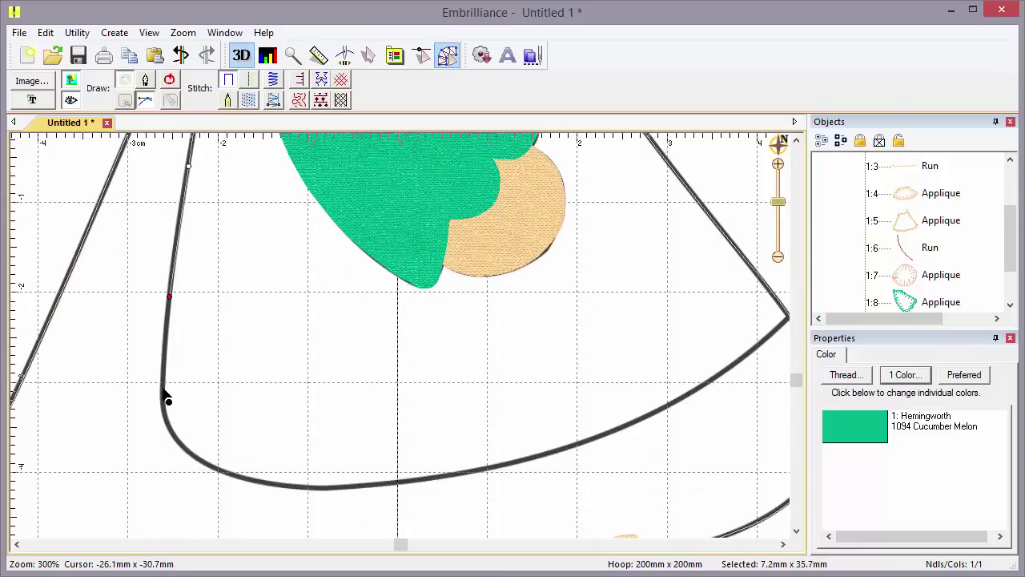
click(163, 387)
click(166, 422)
Continue the line across the curved bottom edge and up the hem's right side to the dress side
click(194, 458)
click(242, 477)
click(314, 489)
click(401, 483)
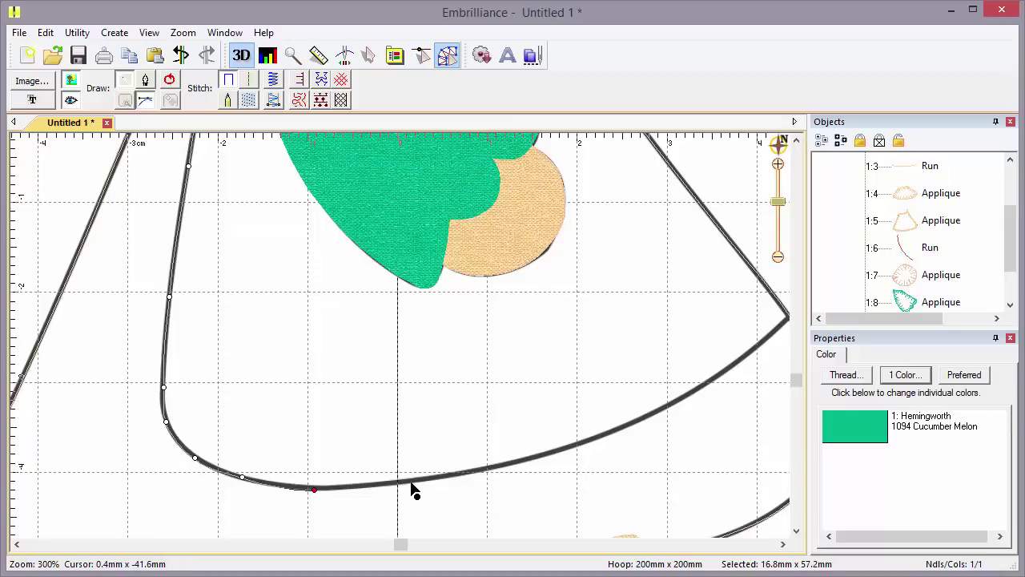
click(518, 463)
click(629, 425)
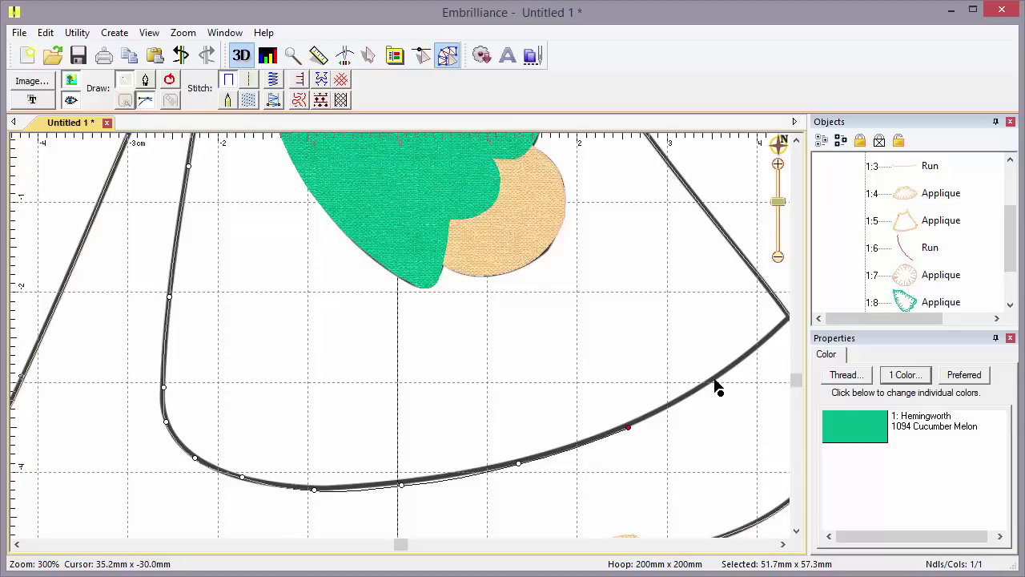
click(716, 376)
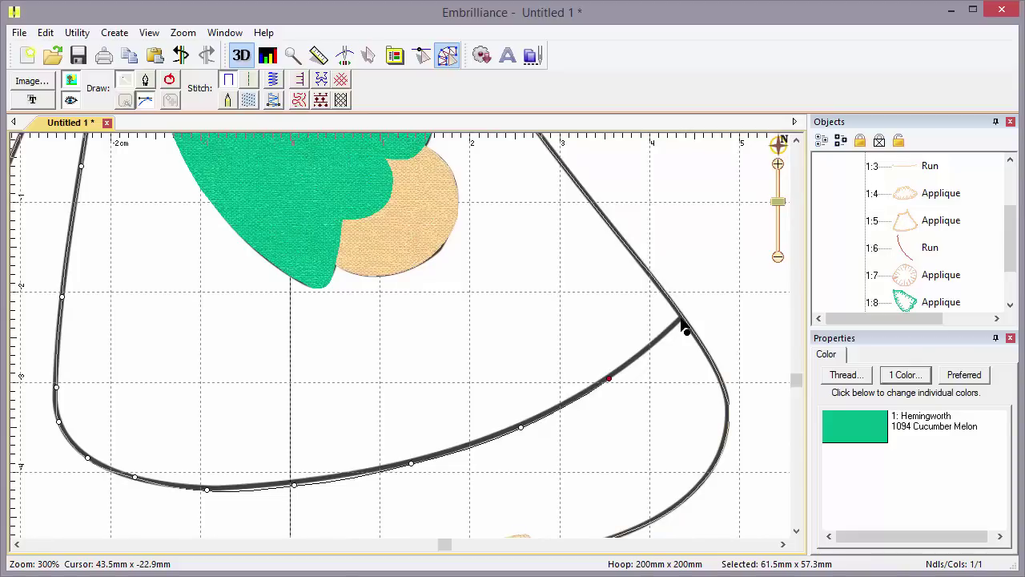
click(680, 319)
Finish the traced apron line and stitch it as a Decorative 5 motif run, 1.8 × 3.6
key(Return)
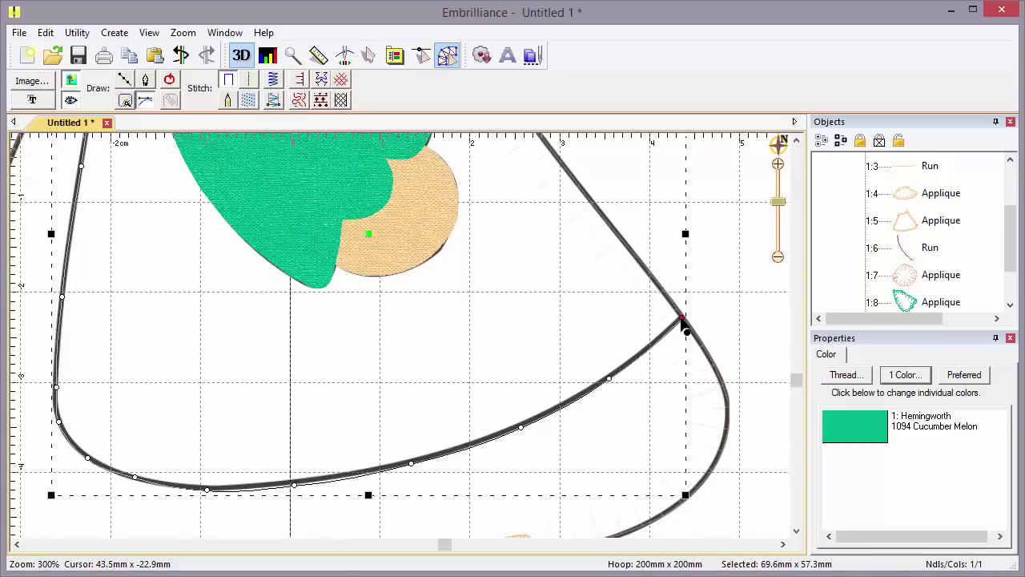
click(321, 79)
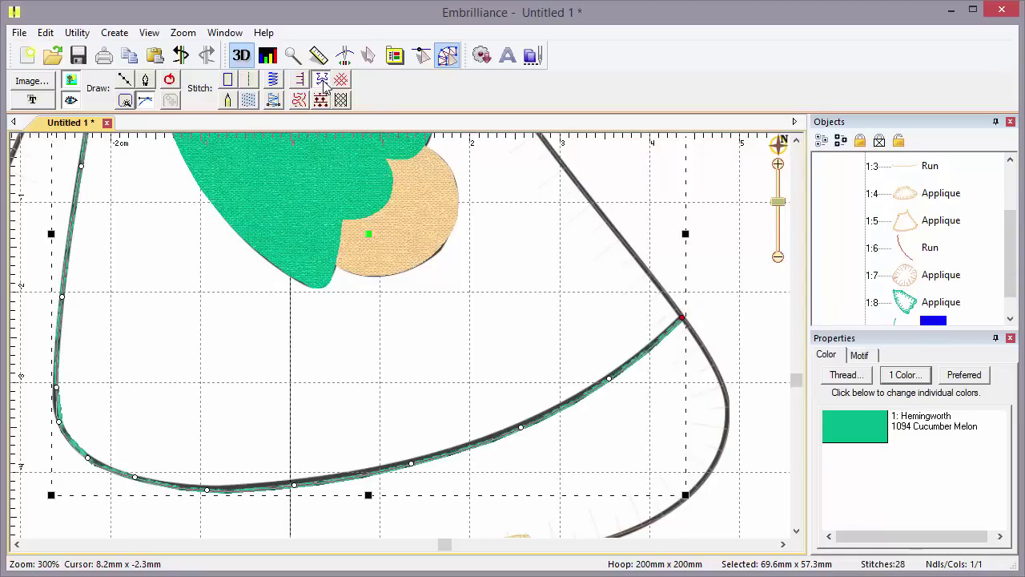
click(873, 357)
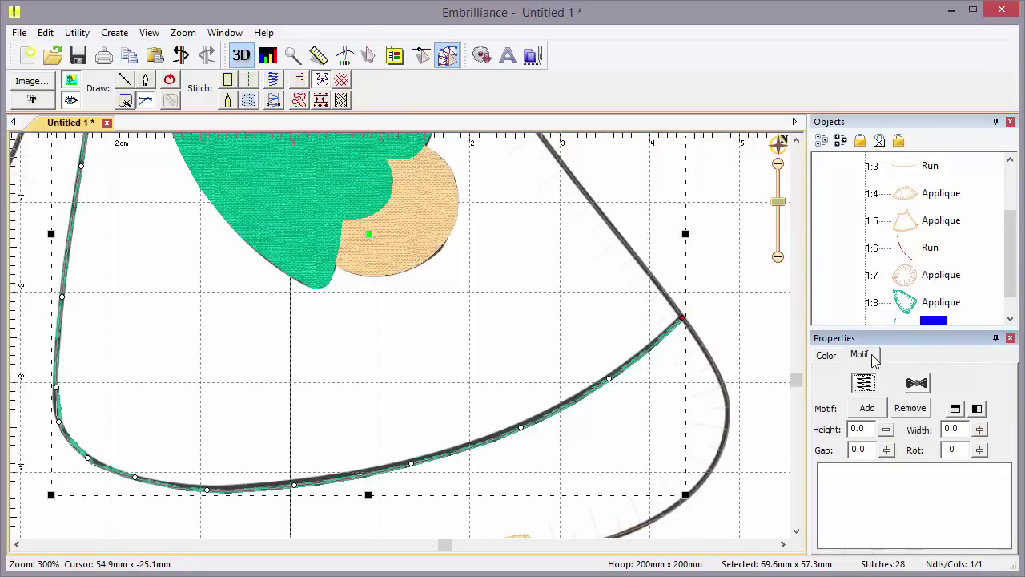
click(880, 410)
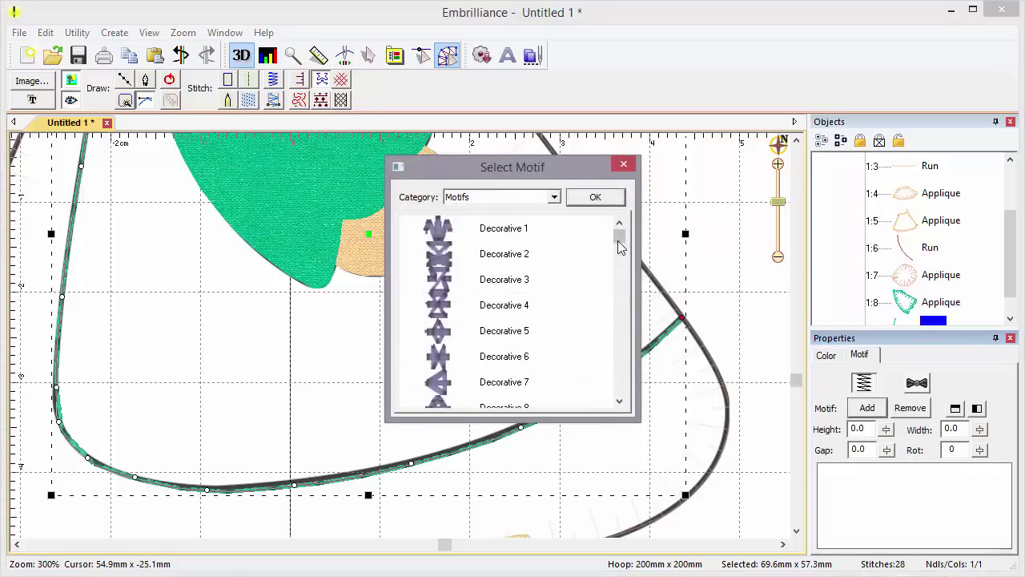
mouse_move(619, 246)
mouse_down()
mouse_move(609, 399)
mouse_move(606, 238)
mouse_up()
click(510, 332)
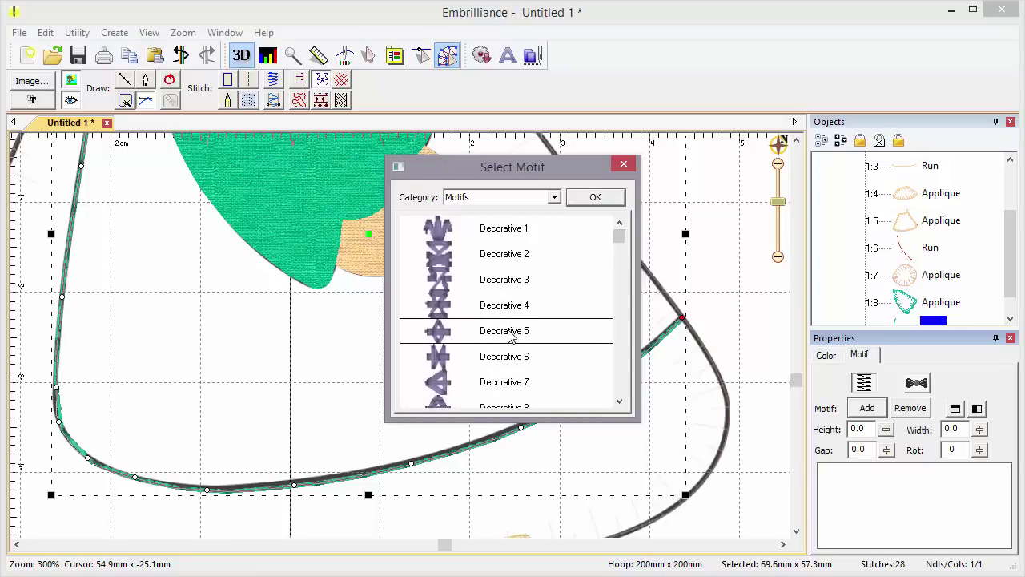
click(595, 197)
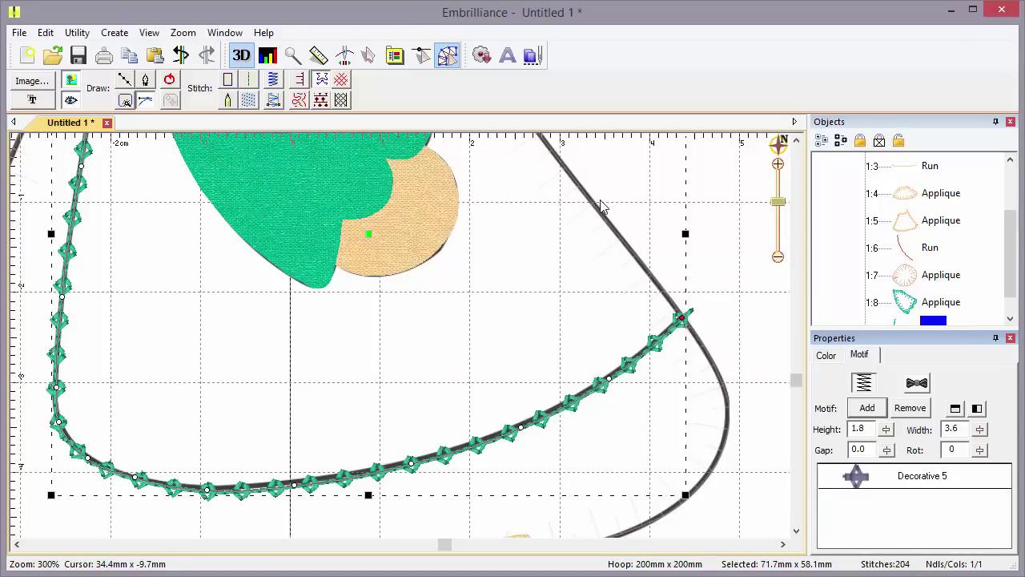
Add the Decorative 23 motif to the apron's motif run
click(877, 407)
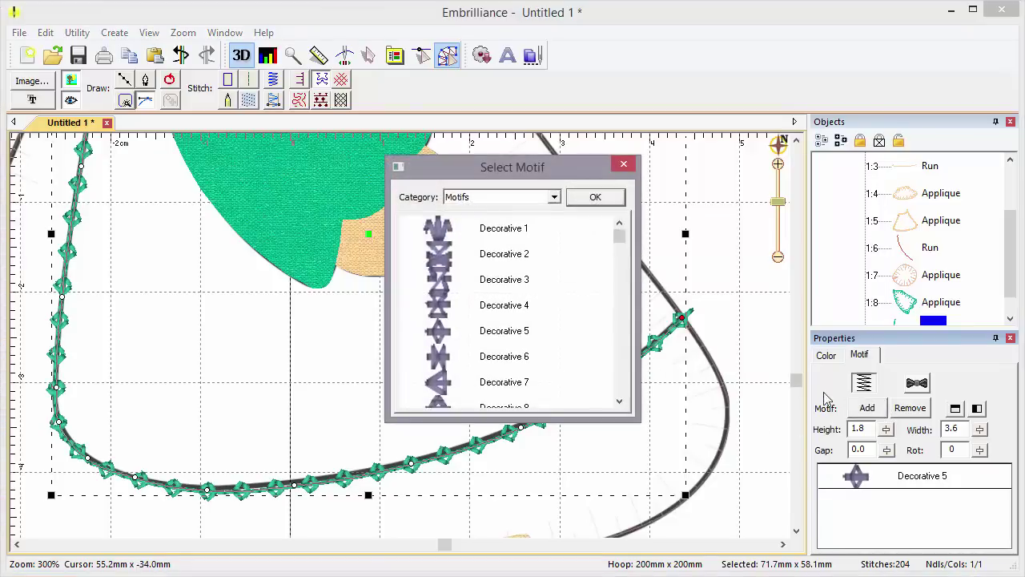
drag(619, 237, 619, 256)
click(506, 282)
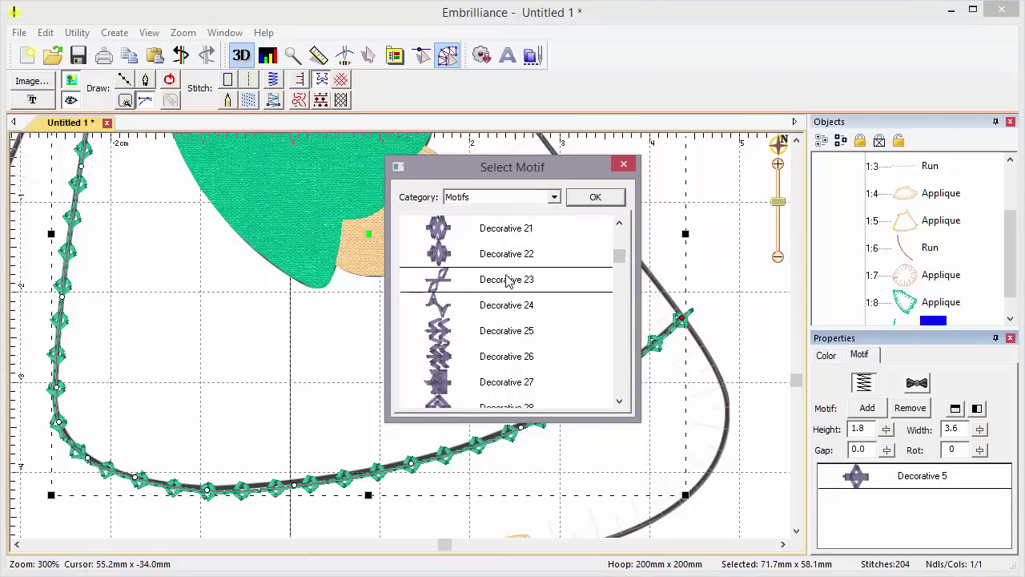
click(598, 201)
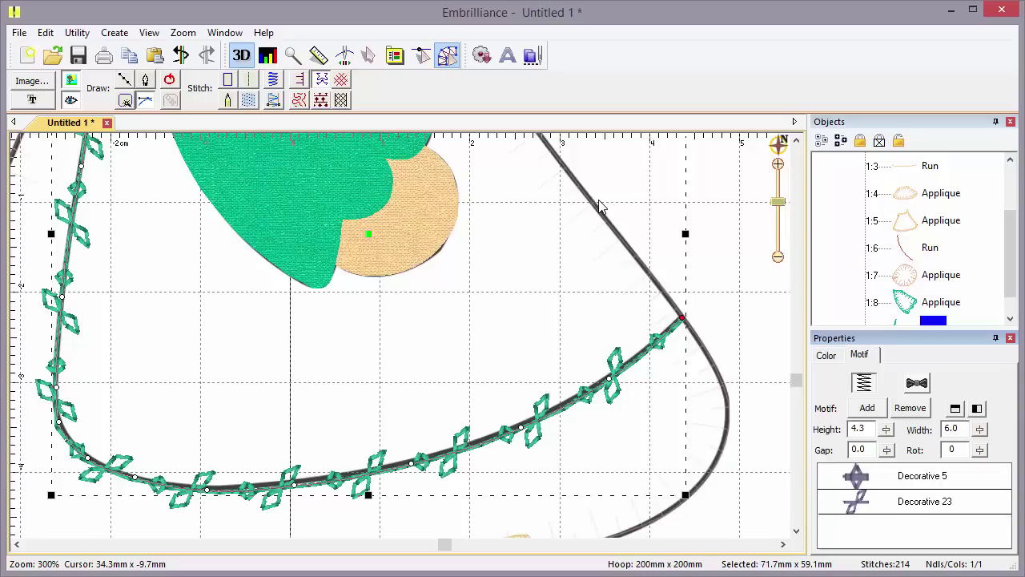
Enlarge the Decorative 5 motif to 3.5 high by 7.0 wide
click(879, 483)
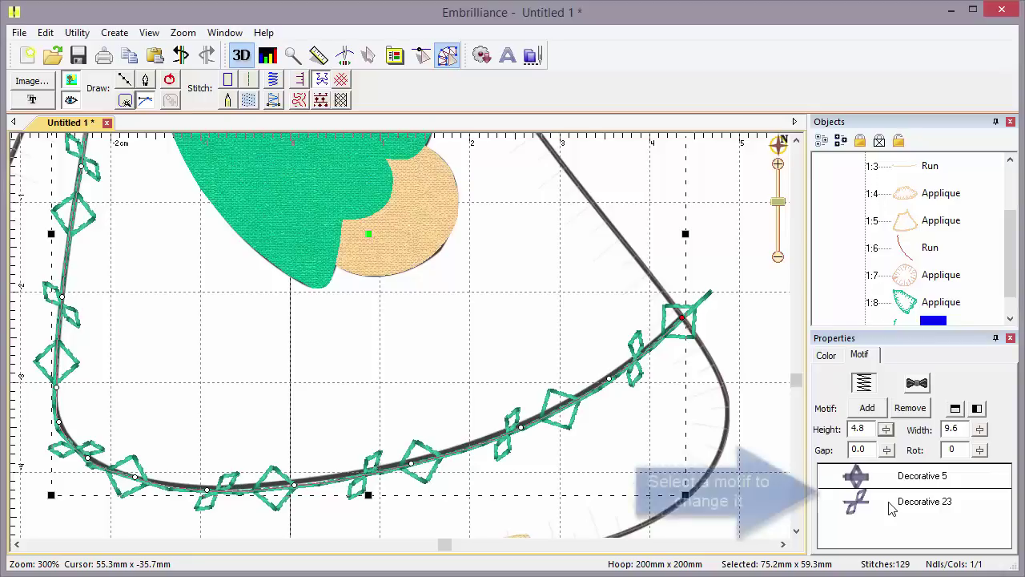
click(885, 429)
drag(886, 506, 886, 511)
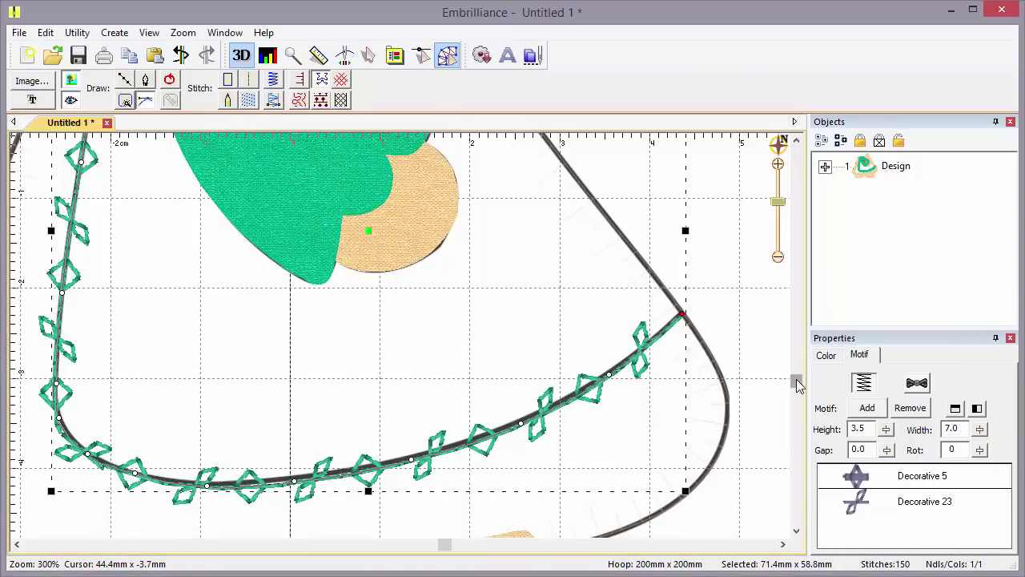
drag(796, 381, 784, 265)
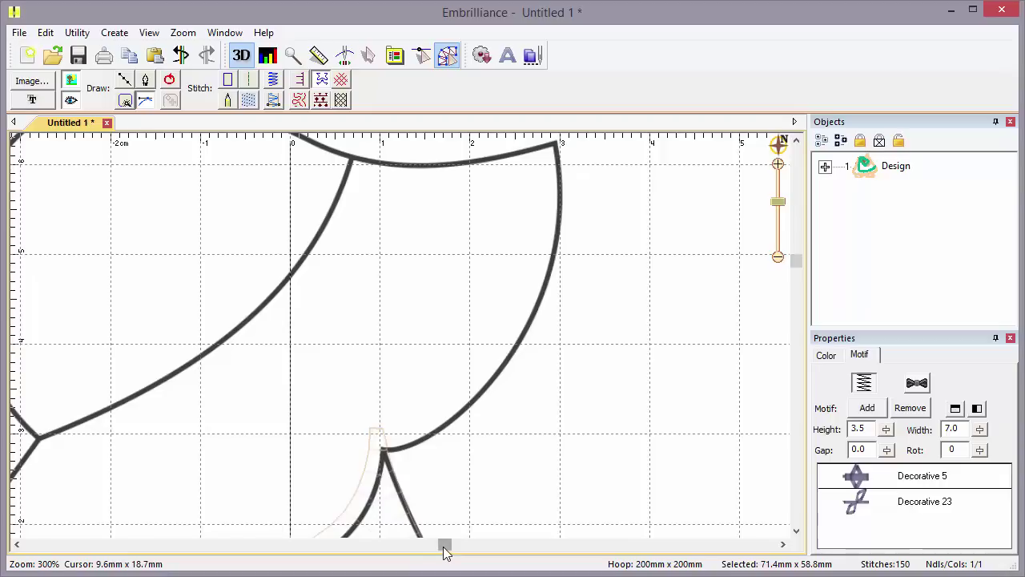
drag(445, 545, 369, 555)
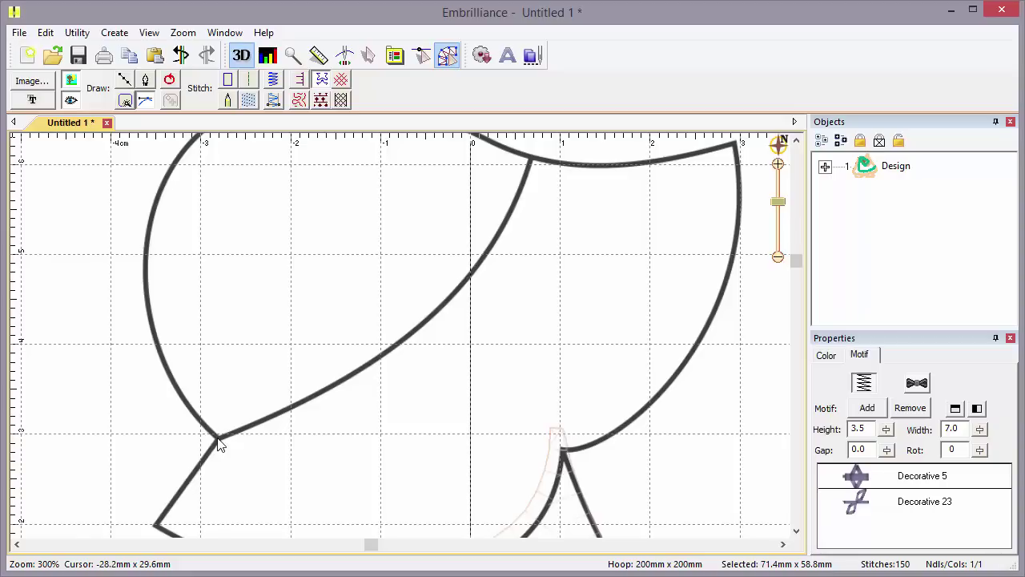
Start a new point-by-point line and trace up the bonnet's left curve
click(236, 388)
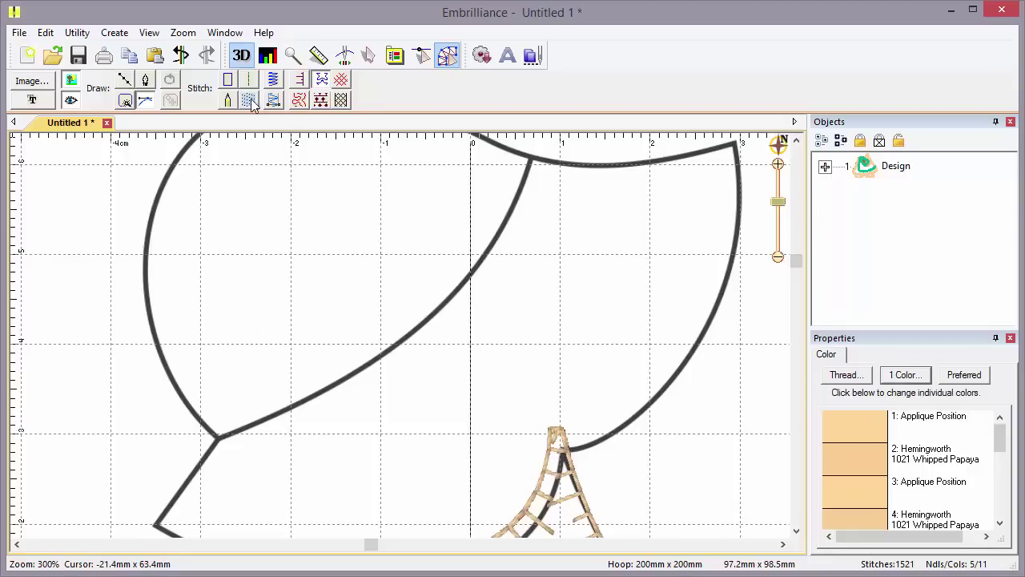
click(228, 79)
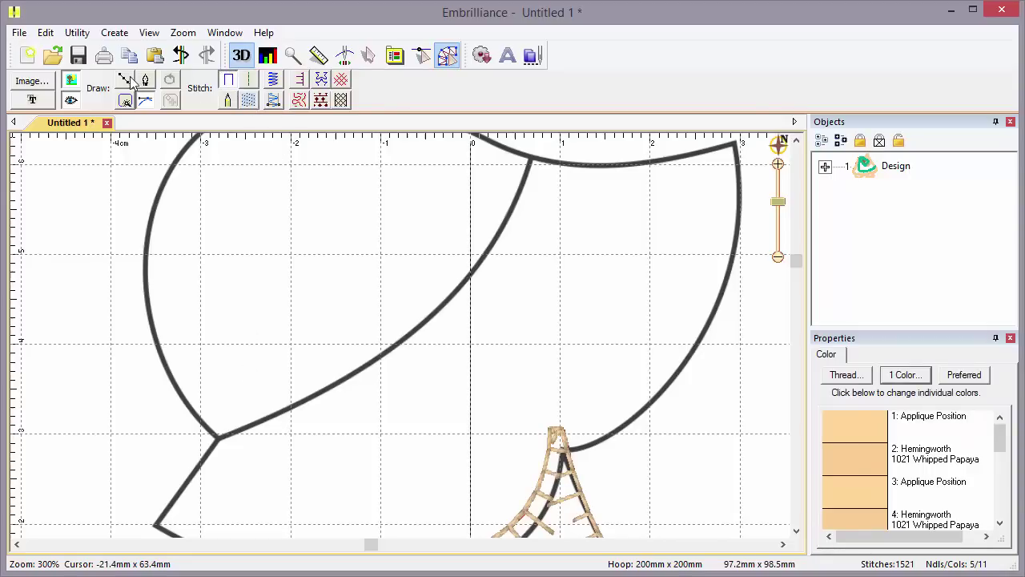
click(125, 81)
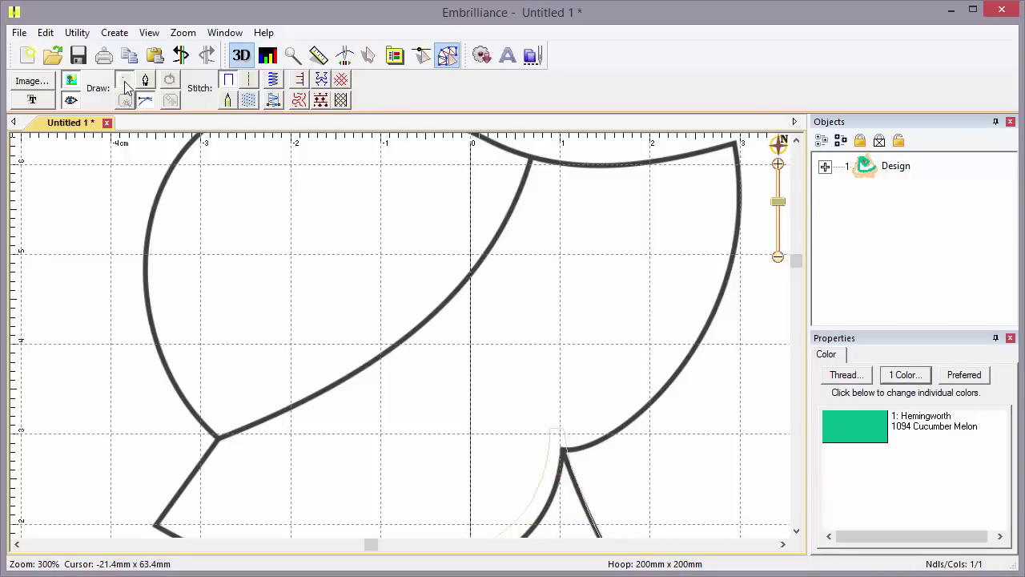
click(219, 438)
click(187, 404)
click(160, 350)
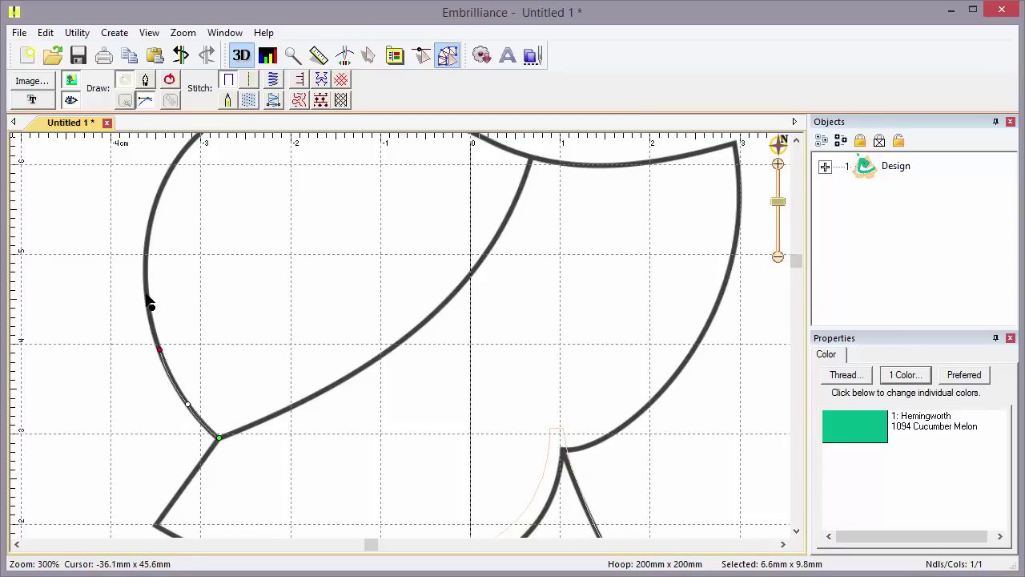
click(146, 293)
click(154, 212)
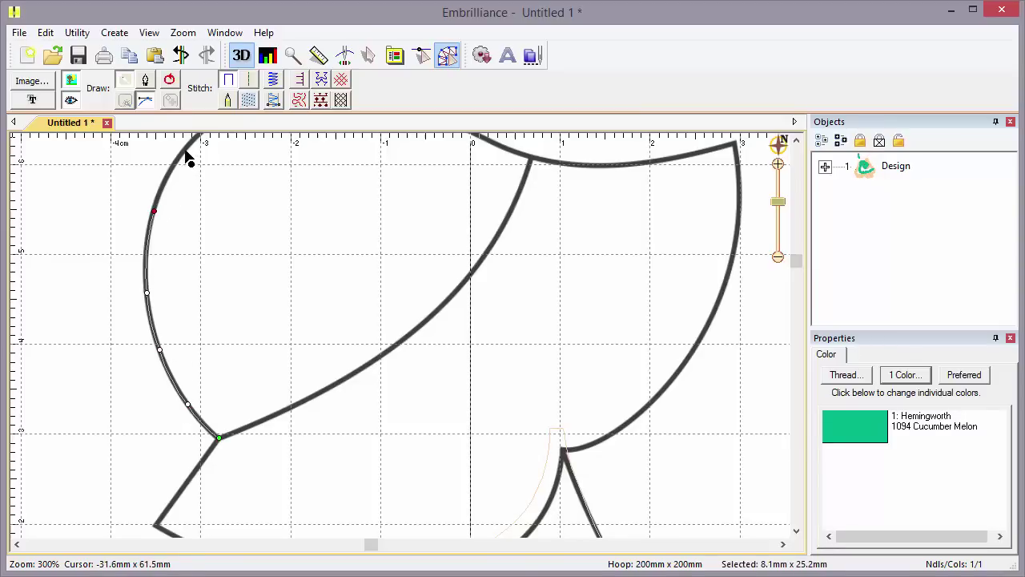
click(185, 151)
scroll(222, 140, up, 3)
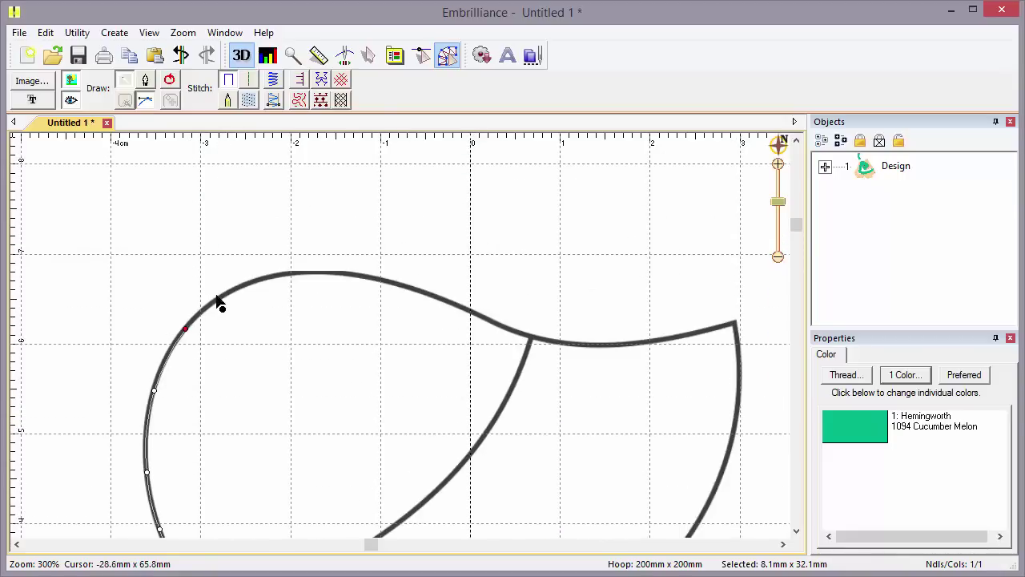
Trace across the top of the bonnet to its right corner
click(220, 298)
click(269, 276)
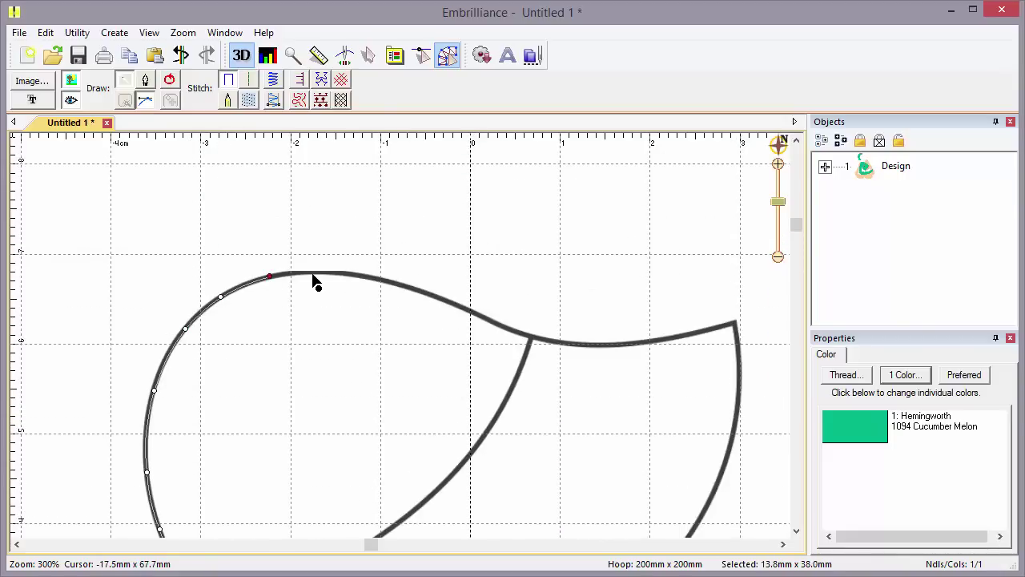
click(313, 274)
click(394, 282)
click(486, 319)
click(541, 339)
click(639, 342)
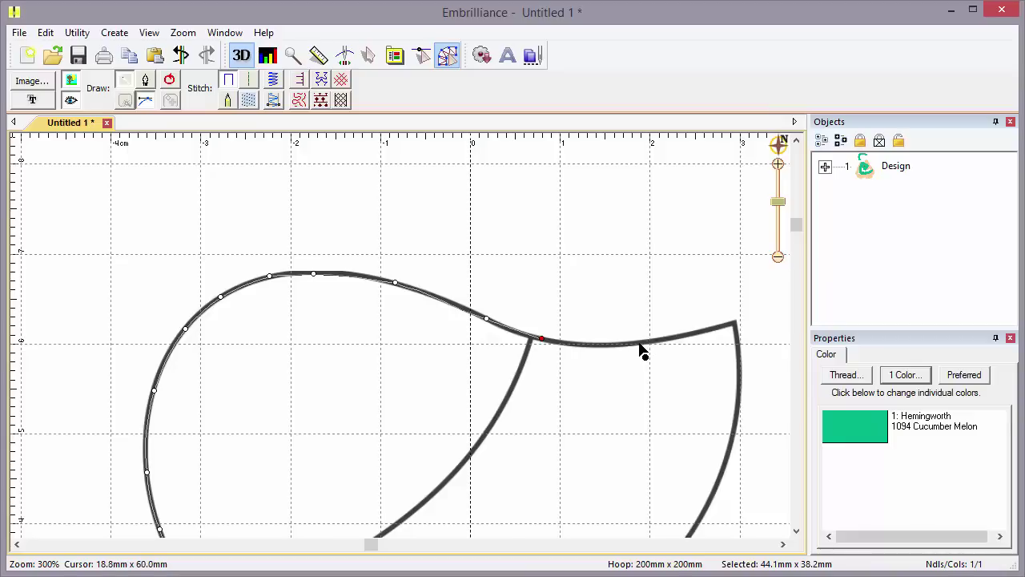
click(699, 334)
click(734, 323)
Trace down the bonnet's right side past its lower right corner
click(742, 387)
click(730, 452)
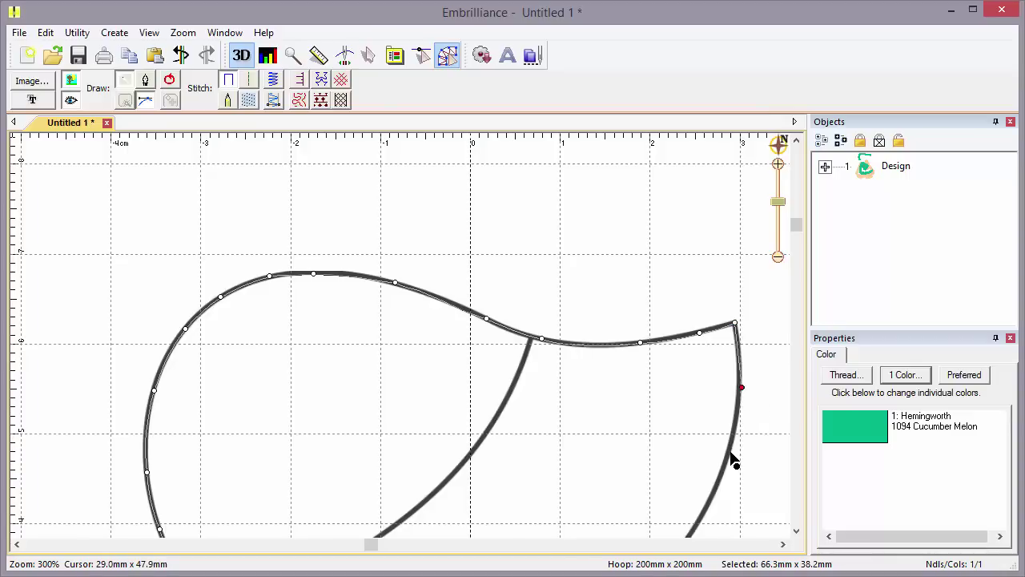
click(700, 521)
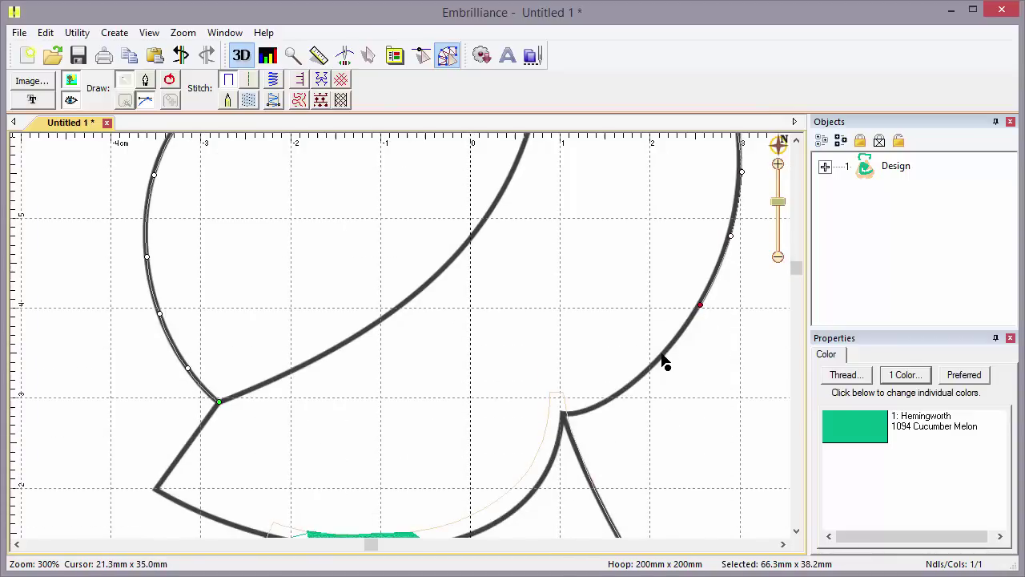
click(662, 355)
click(620, 394)
click(590, 410)
click(564, 414)
click(554, 458)
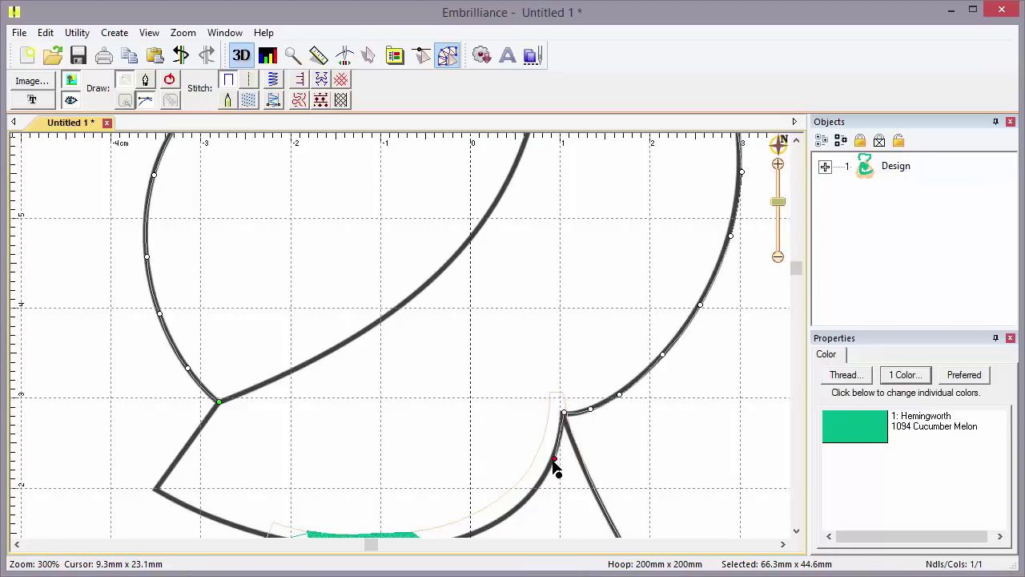
click(522, 504)
Trace the bonnet's lower edge leftward and join the outline back to its start
scroll(459, 440, down, 3)
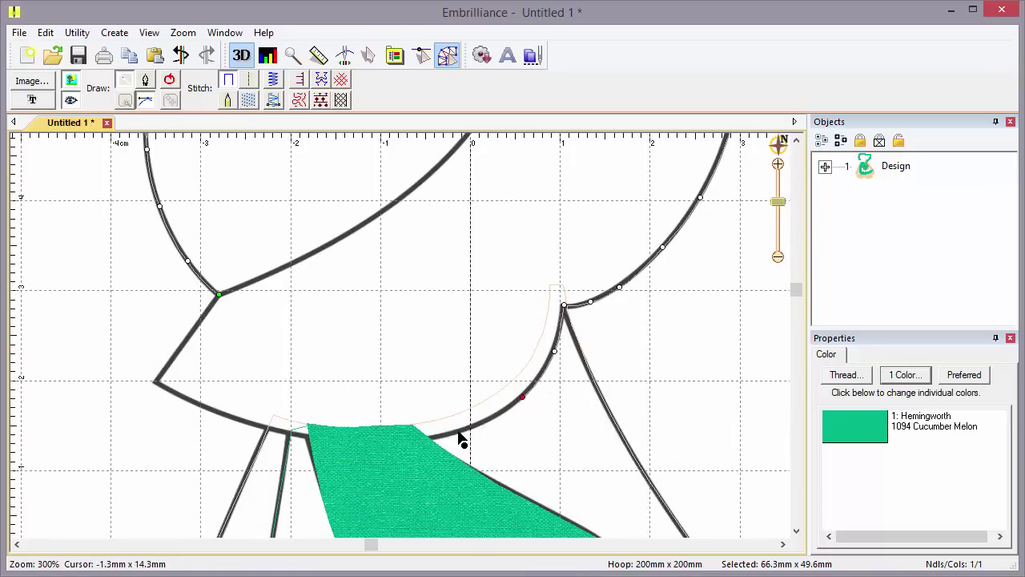
click(459, 431)
click(403, 441)
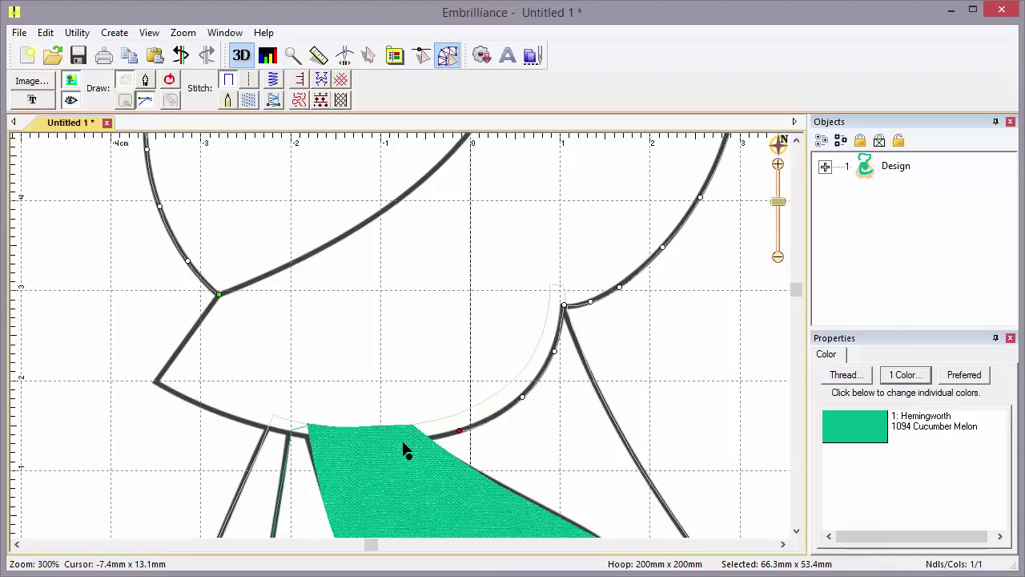
click(336, 440)
click(277, 430)
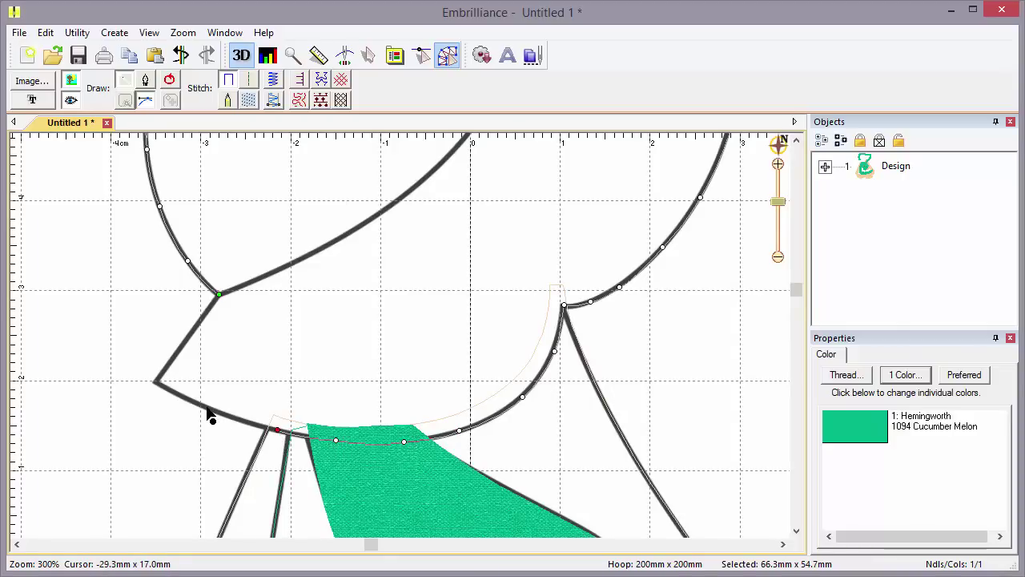
click(206, 407)
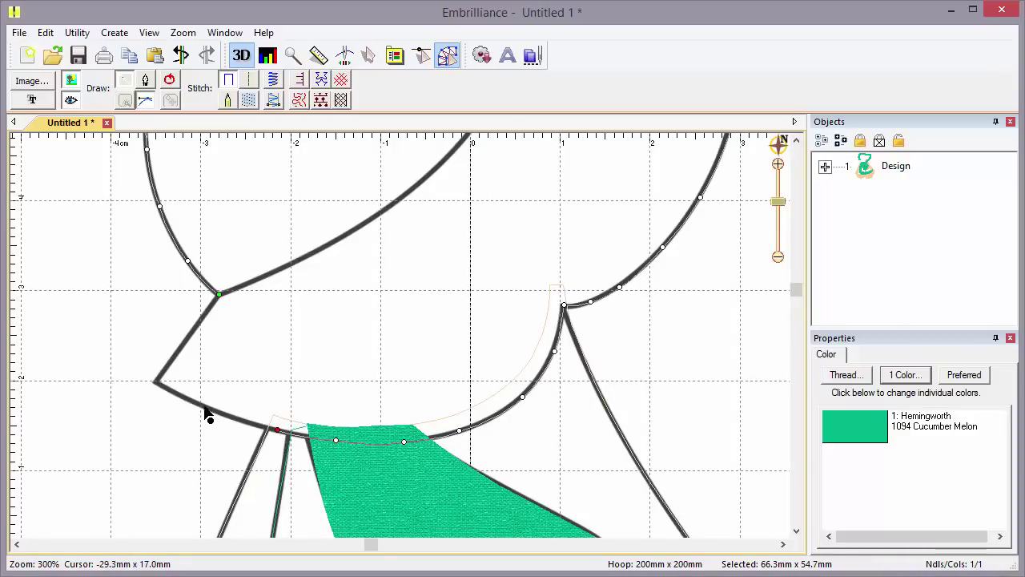
click(155, 382)
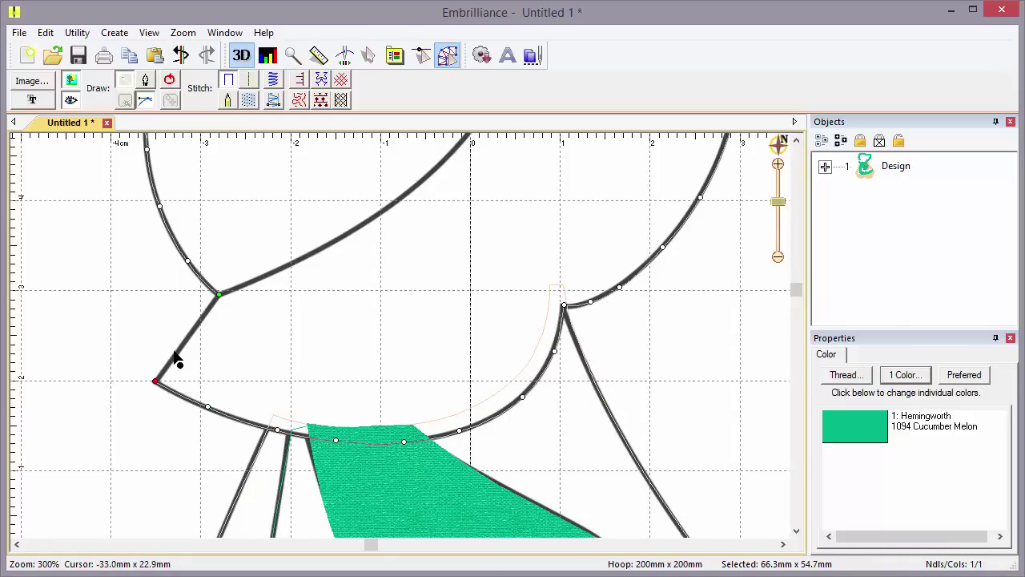
ctrl+click(219, 295)
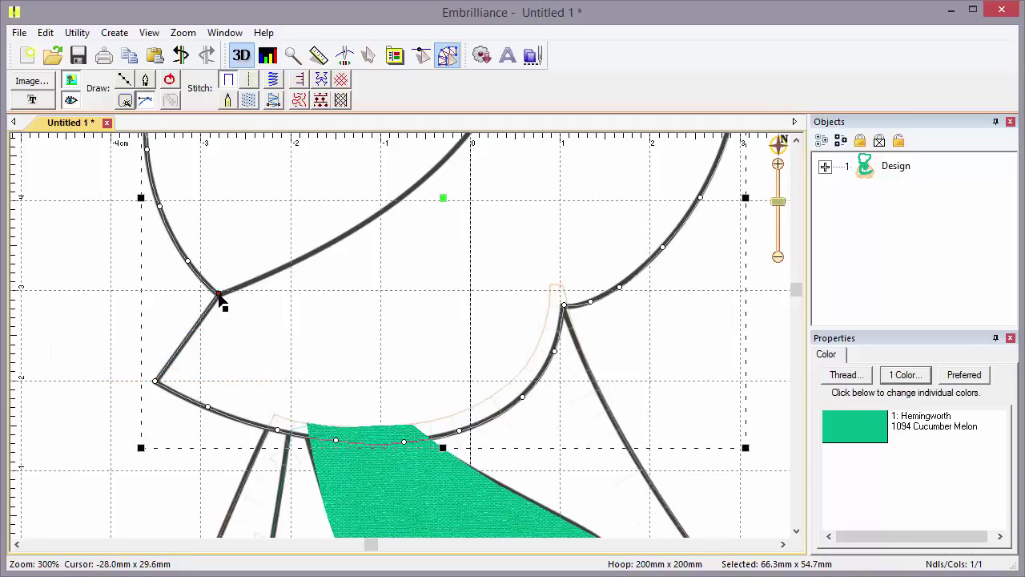
Close the bonnet outline into an E-Stitch appliqué piece with fabric preview turned off
click(173, 83)
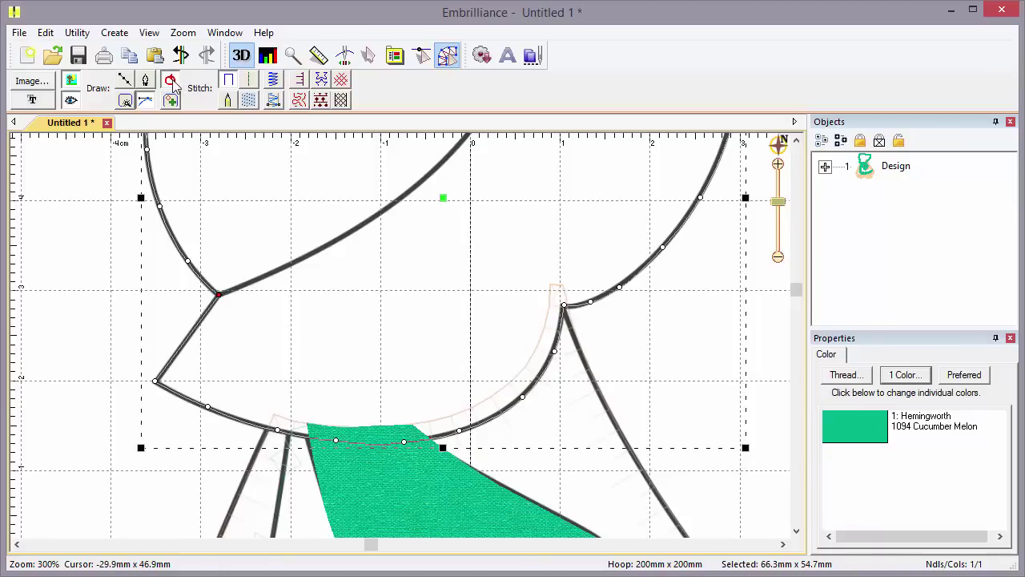
click(303, 85)
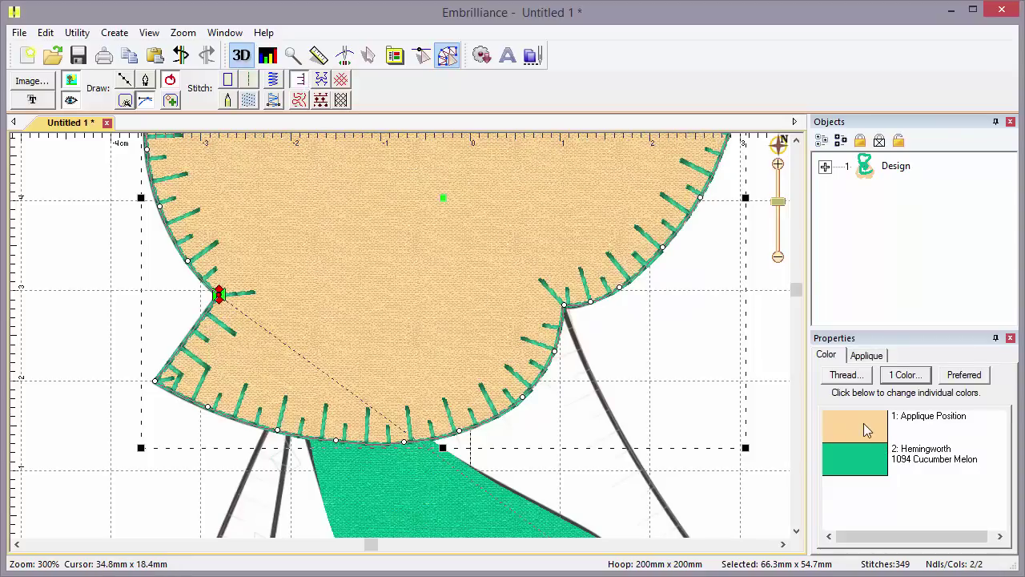
click(865, 356)
click(856, 486)
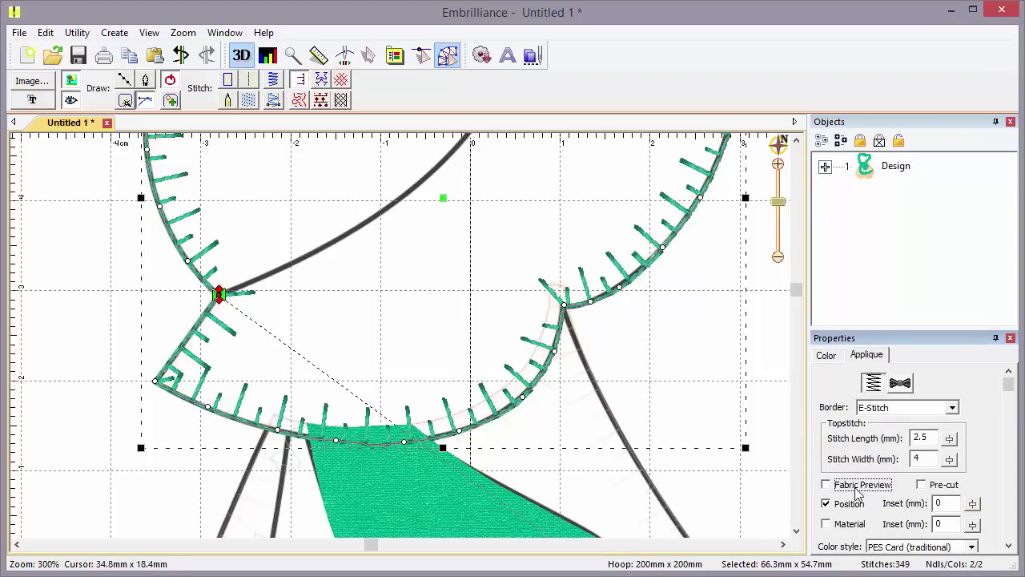
drag(796, 290, 796, 253)
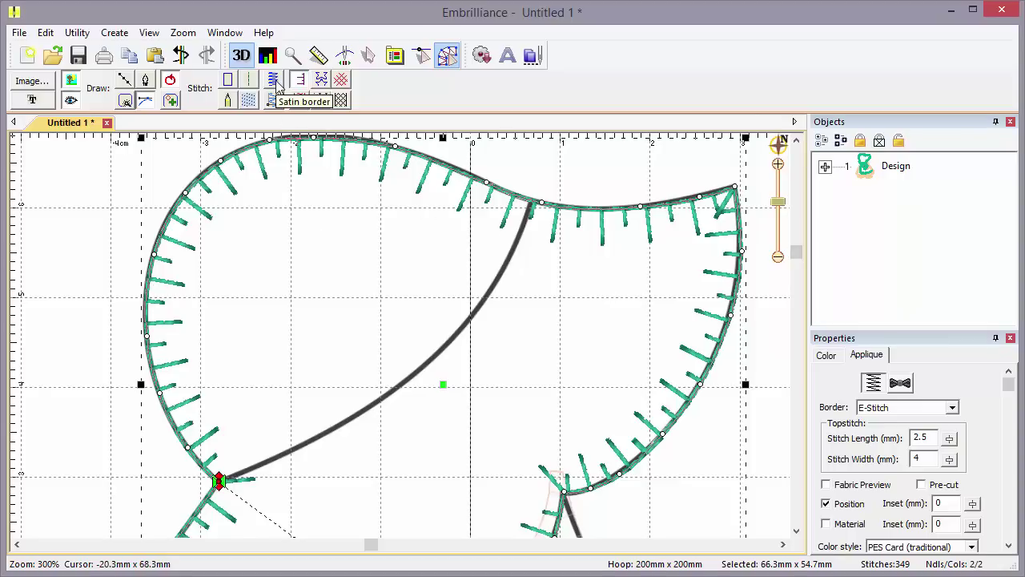
click(321, 270)
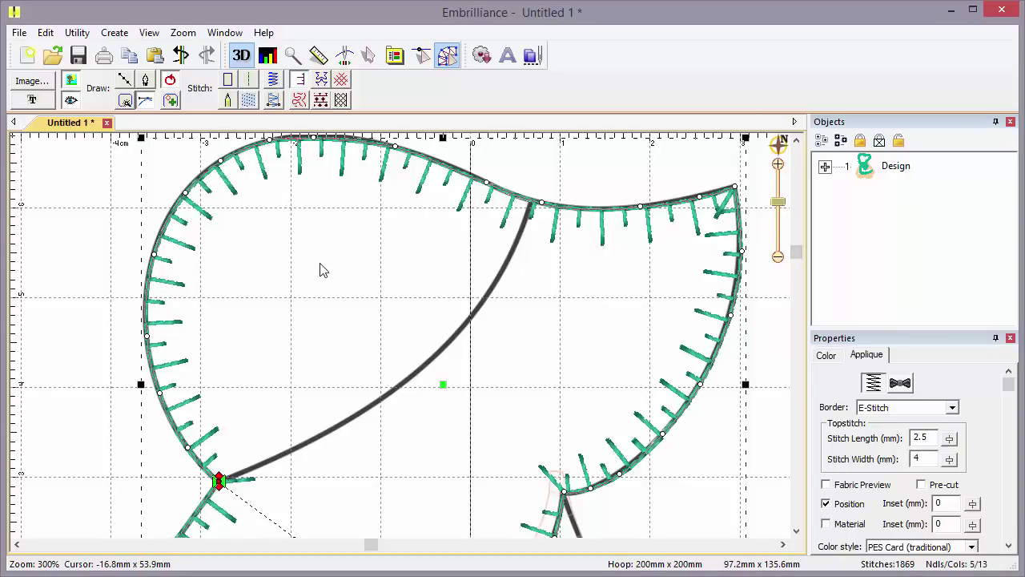
Draw a four-point line along the bonnet's inner curve for the band
click(124, 83)
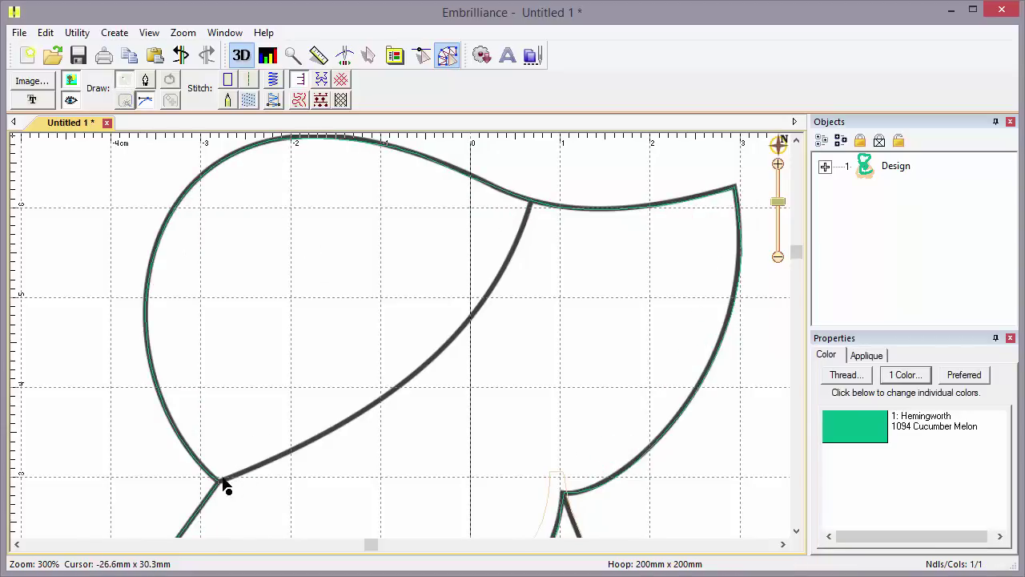
click(325, 439)
click(428, 362)
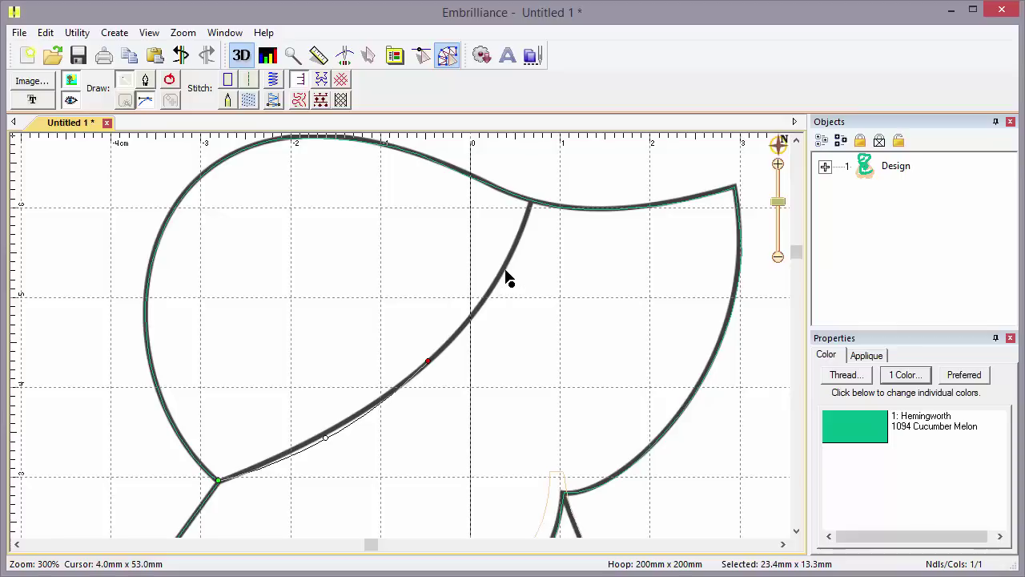
click(503, 271)
click(531, 201)
key(Return)
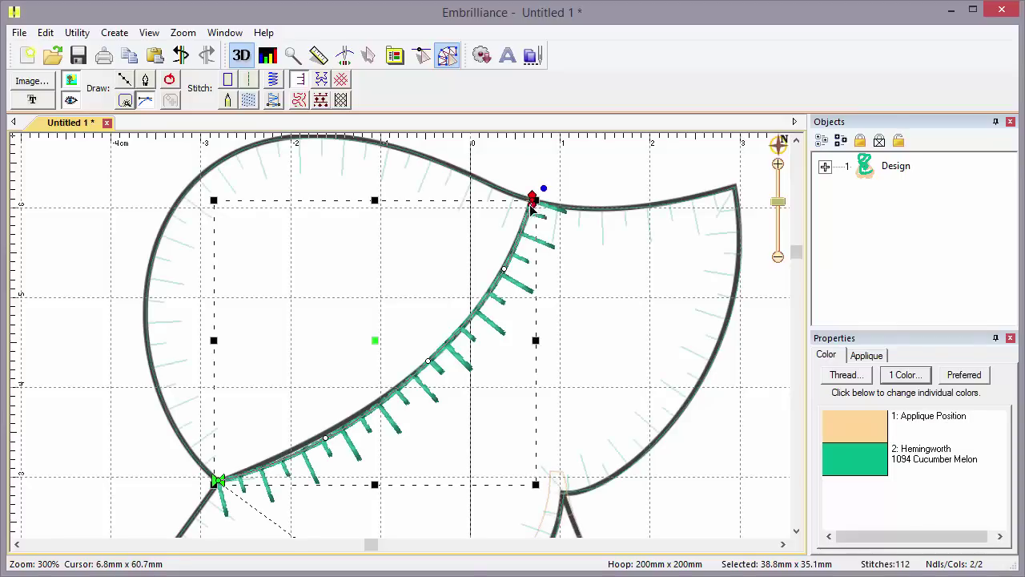
Stitch the band line as a satin column and nudge its lower end slightly left
click(278, 82)
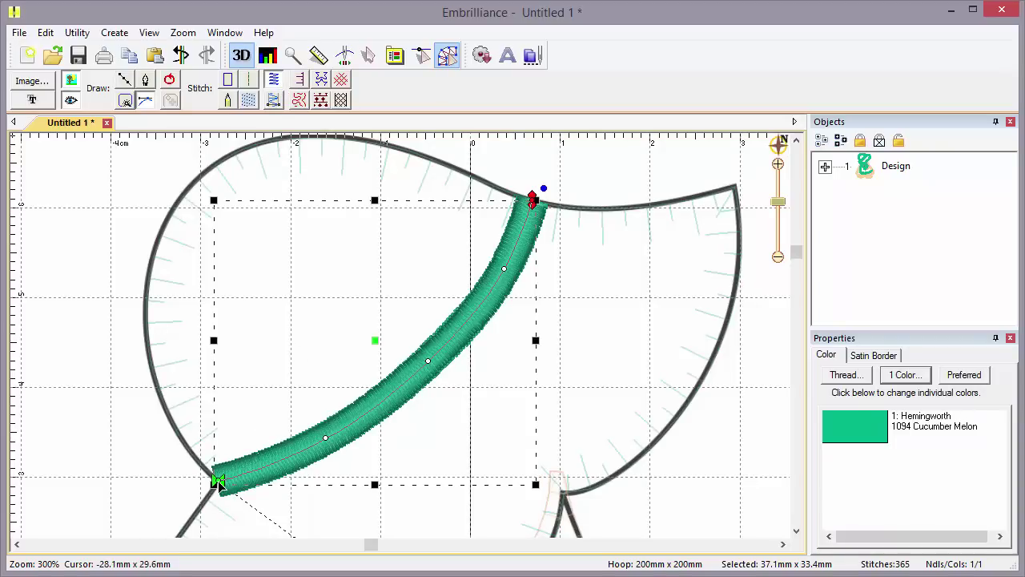
drag(218, 479, 211, 479)
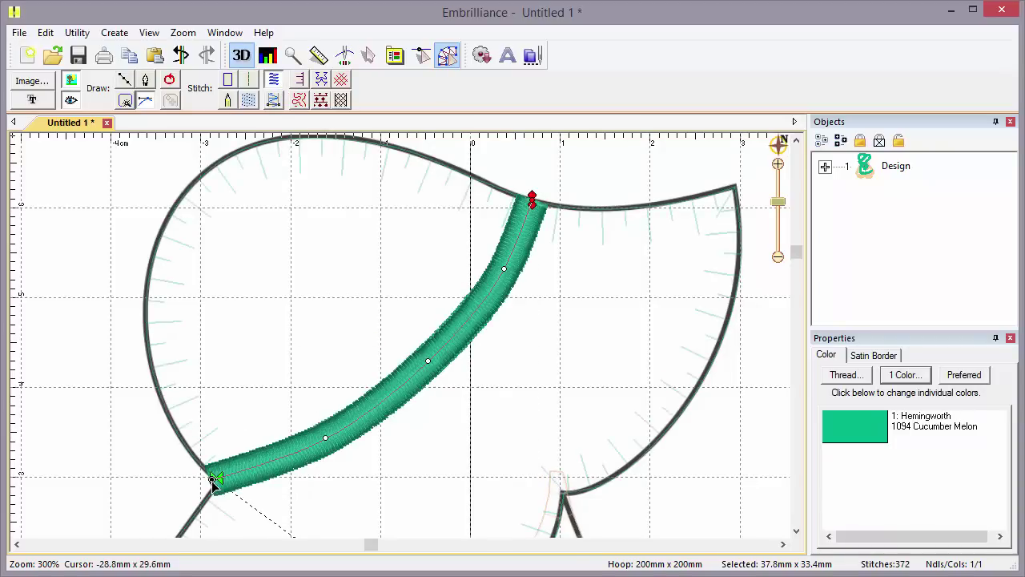
click(359, 480)
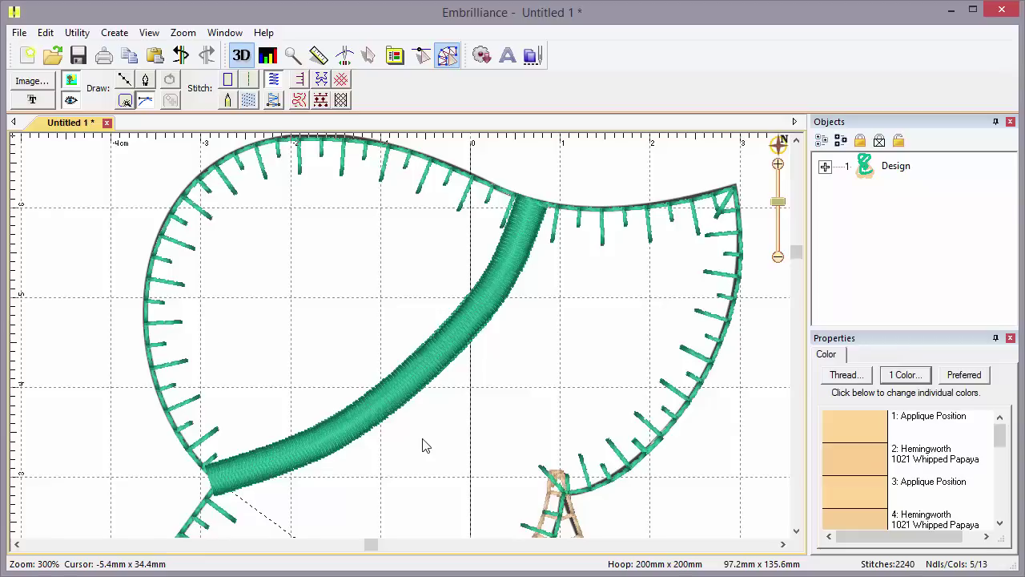
Turn on the bonnet's fabric preview and set its appliqué fabric to Hemingworth 1226 Sunshine Yellow
click(685, 410)
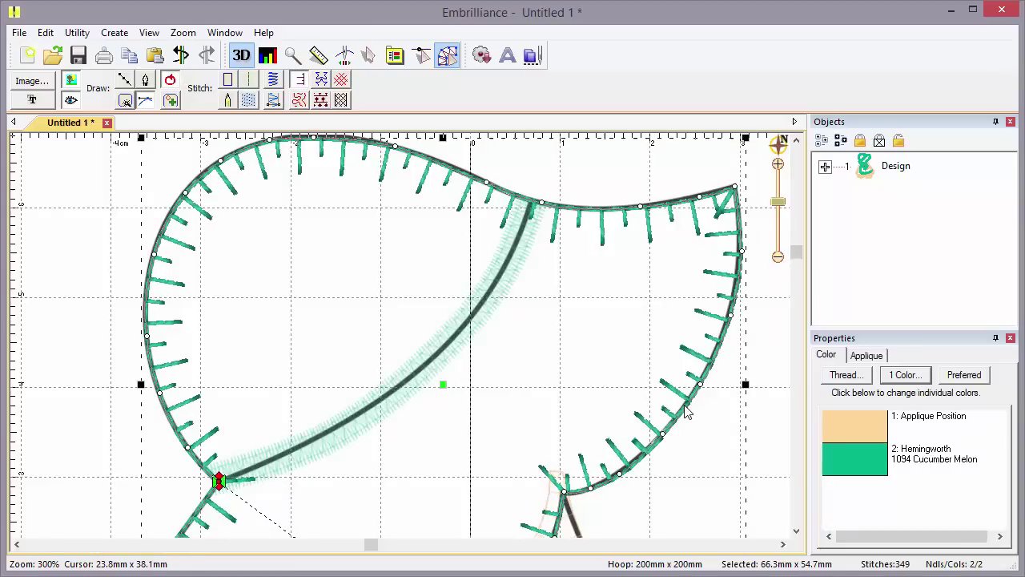
click(868, 356)
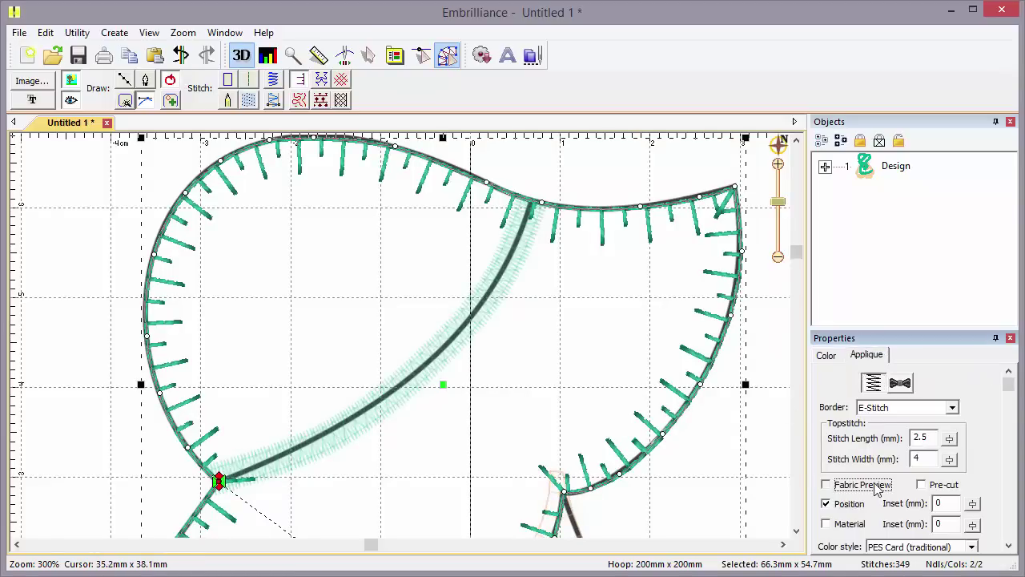
click(875, 484)
click(833, 356)
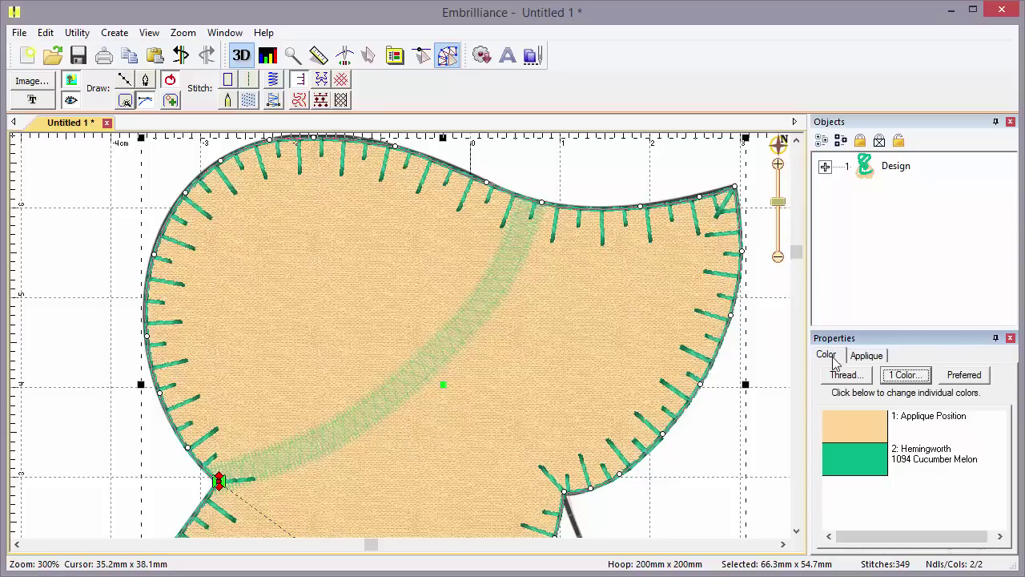
click(863, 428)
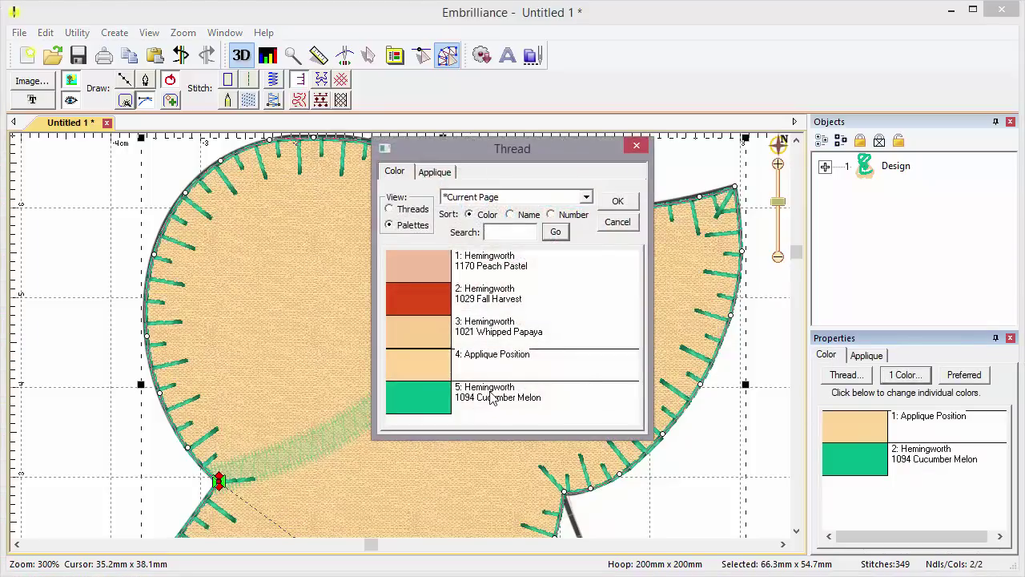
click(416, 212)
click(436, 296)
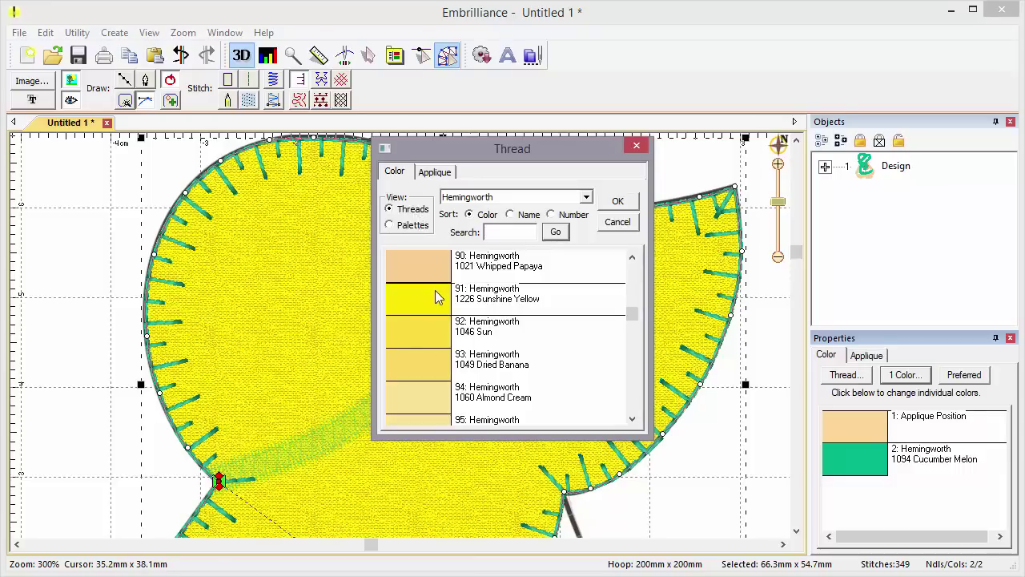
click(615, 201)
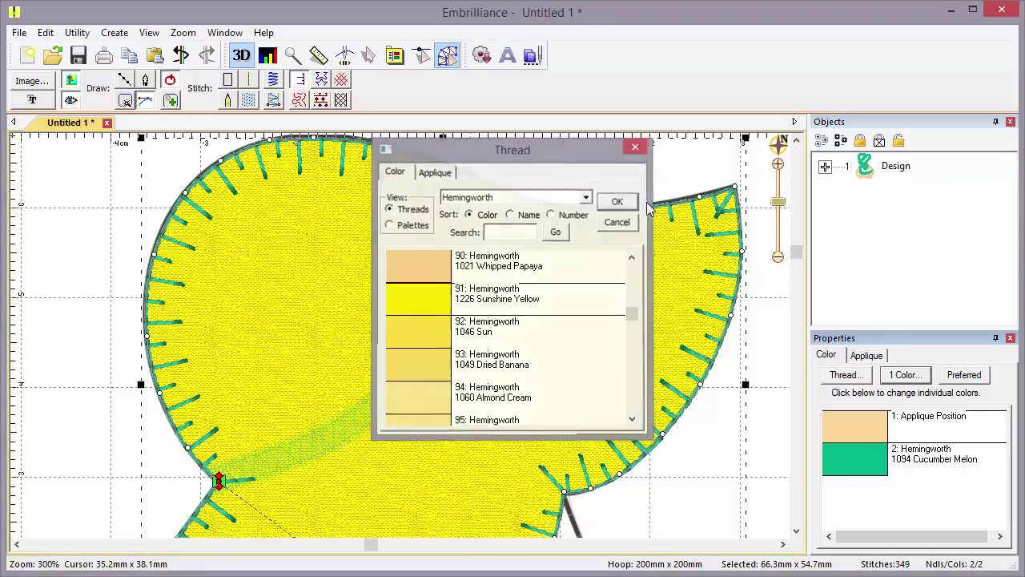
scroll(798, 256, down, 3)
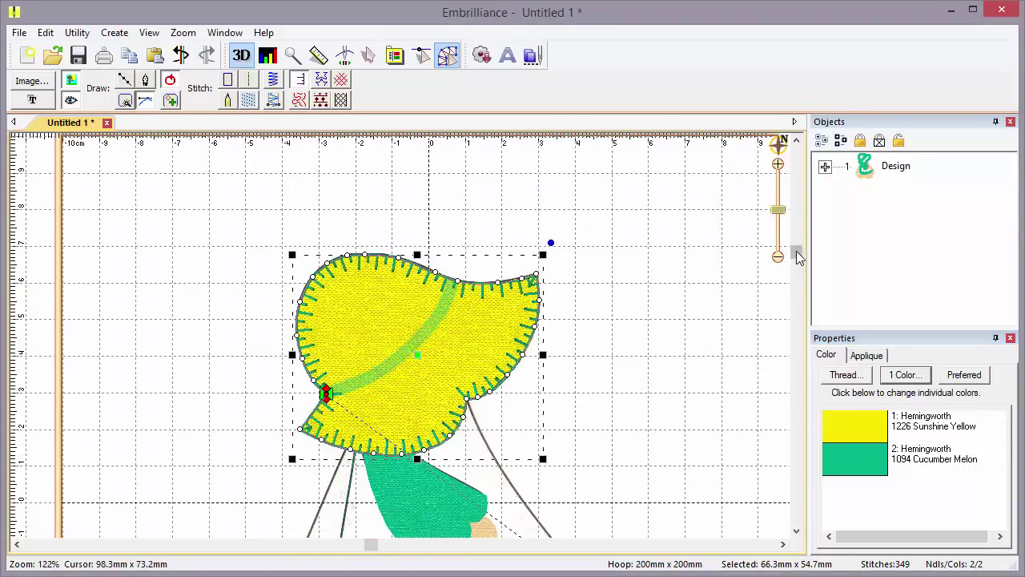
Turn on fabric preview for the dress appliqué and zoom out to view the finished design
drag(798, 256, 783, 365)
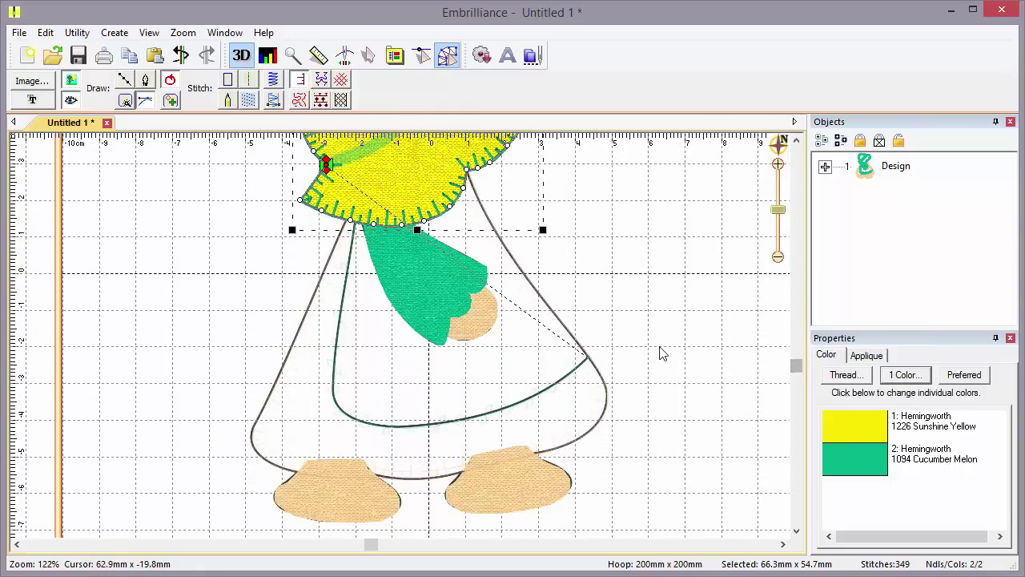
click(559, 326)
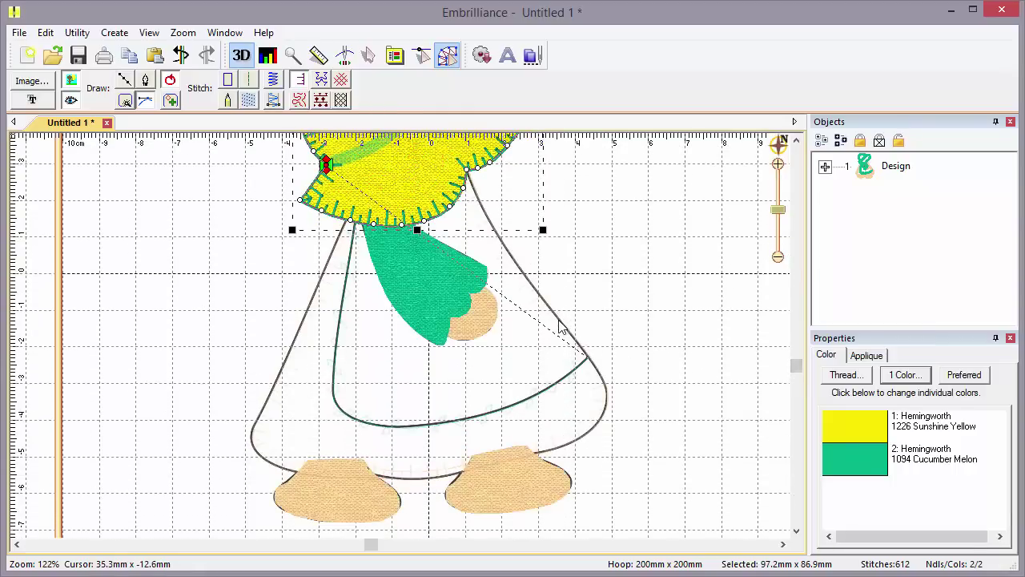
click(865, 358)
click(861, 485)
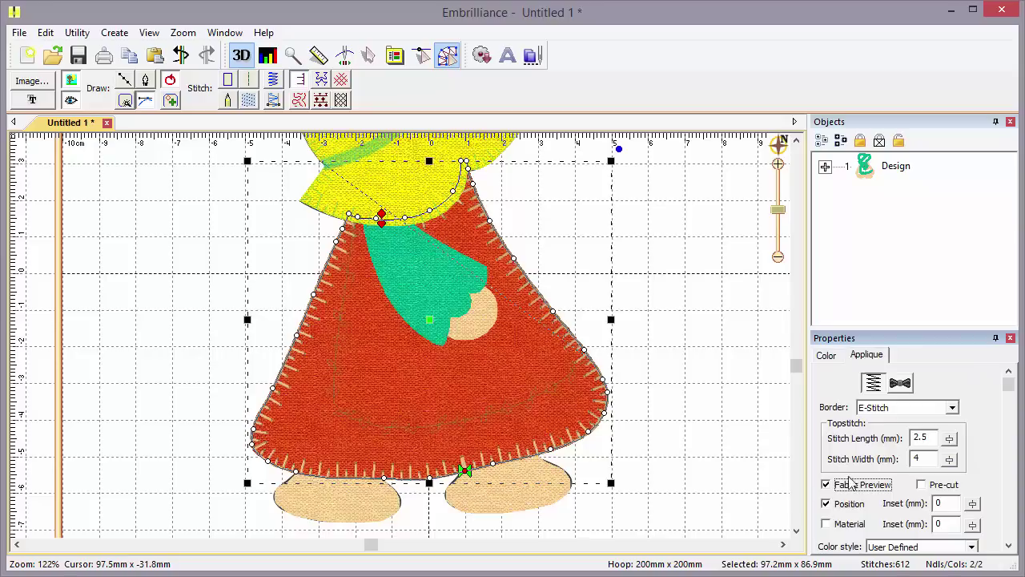
click(632, 421)
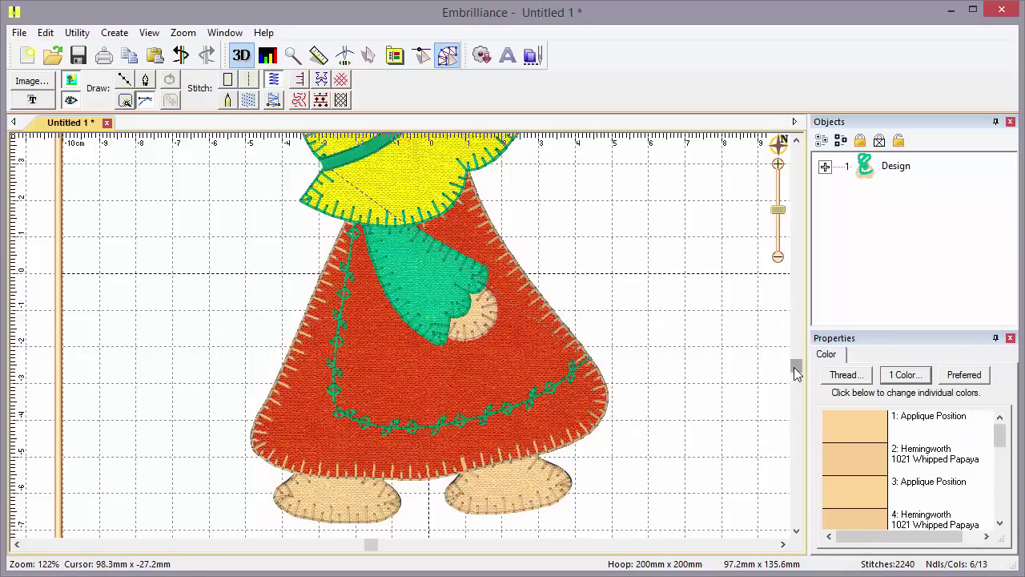
drag(796, 370, 793, 355)
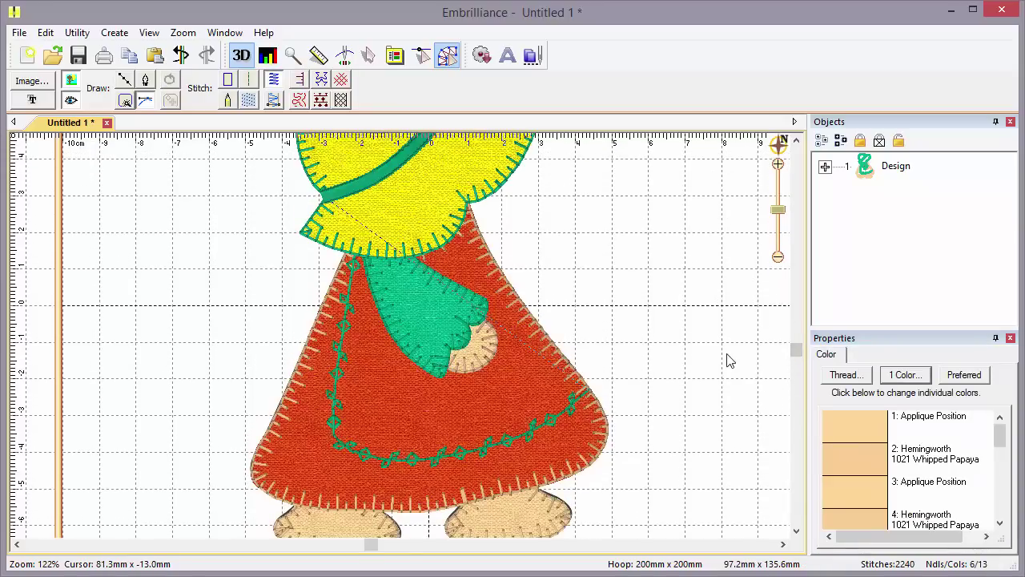
scroll(729, 360, down, 1)
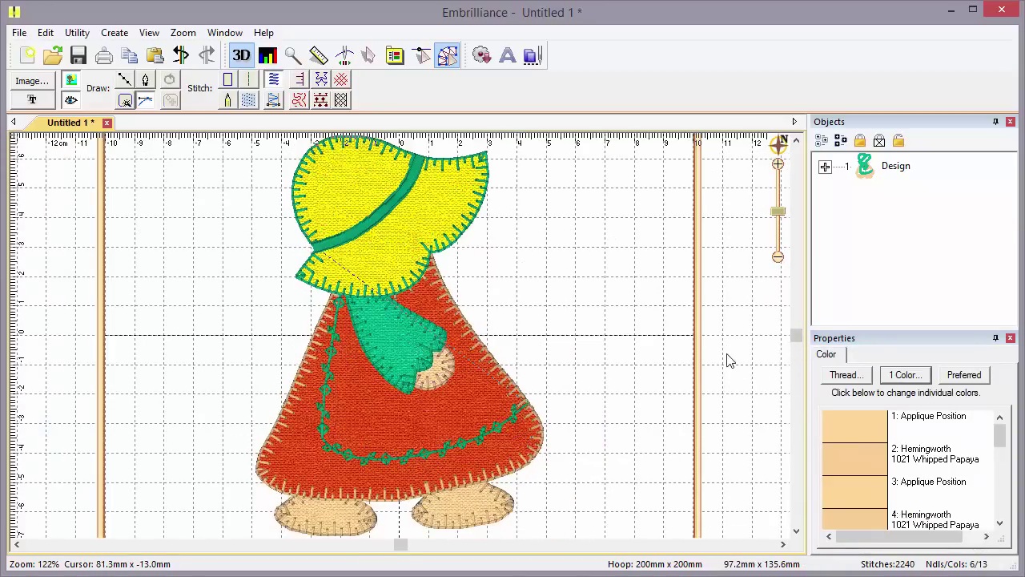